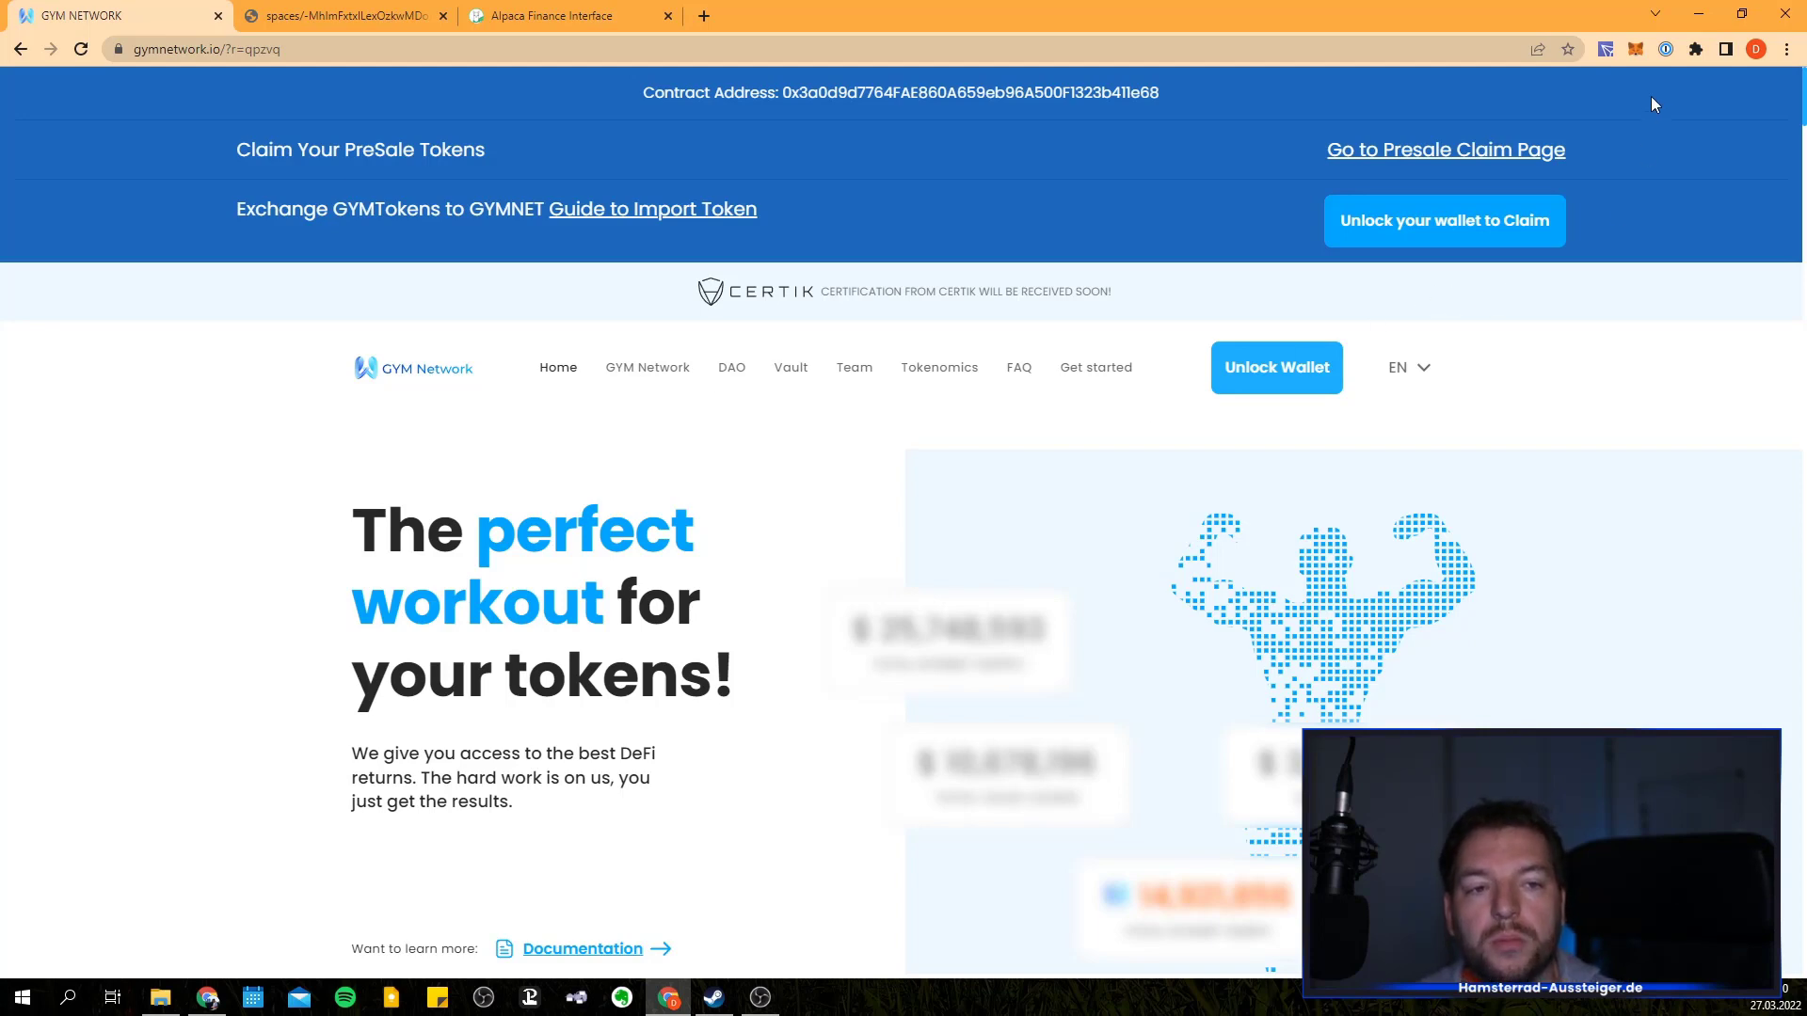
- Check in the MetaMask network list that Smart Chain is the selected network
click(1636, 51)
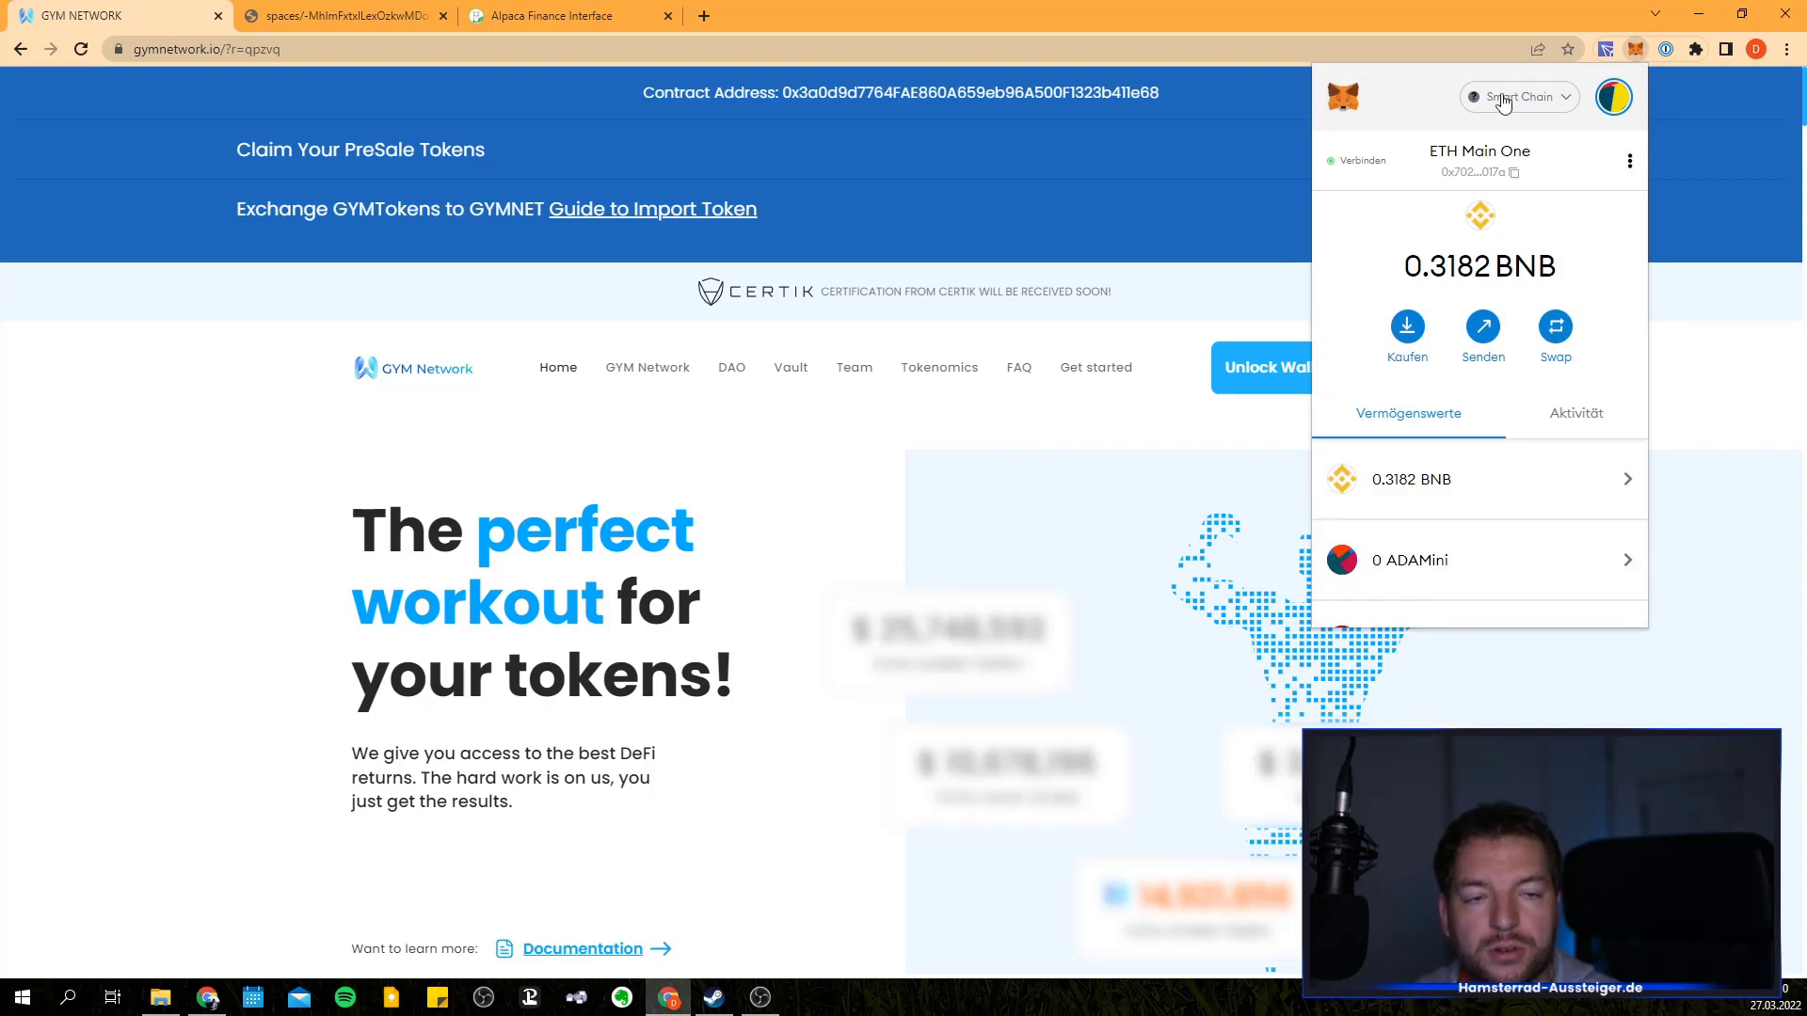
click(1557, 98)
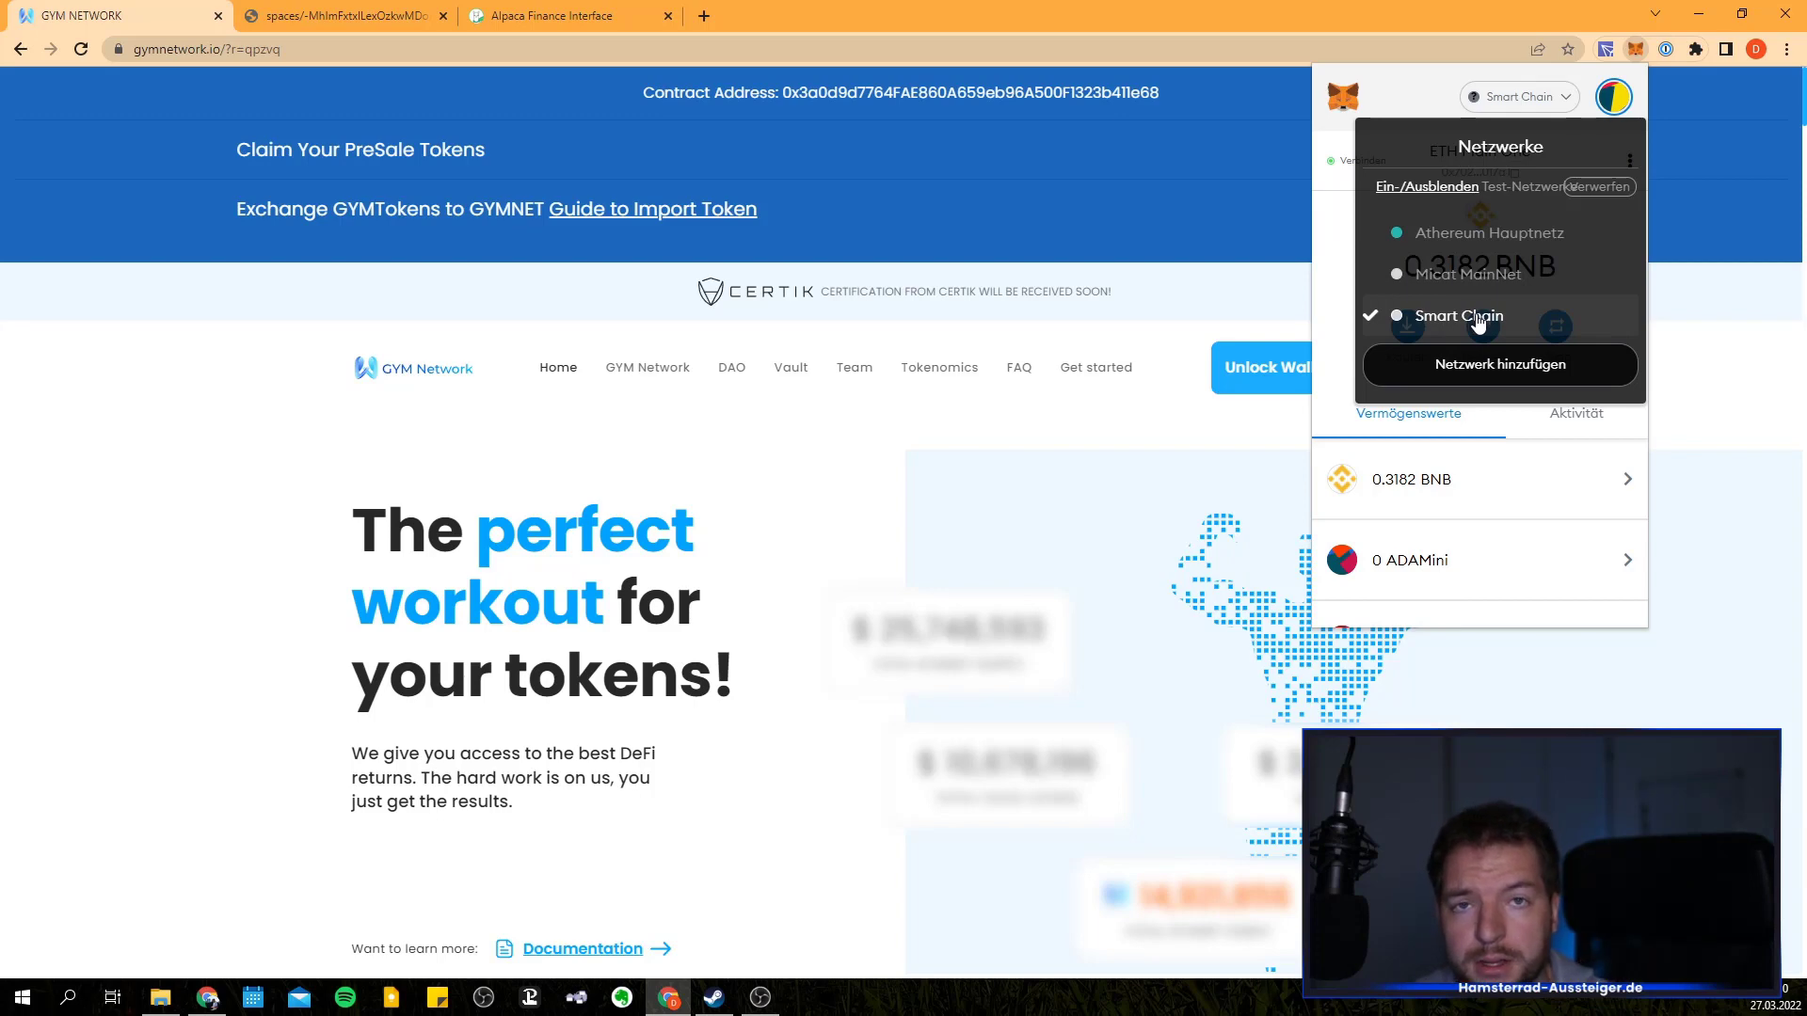
click(1700, 331)
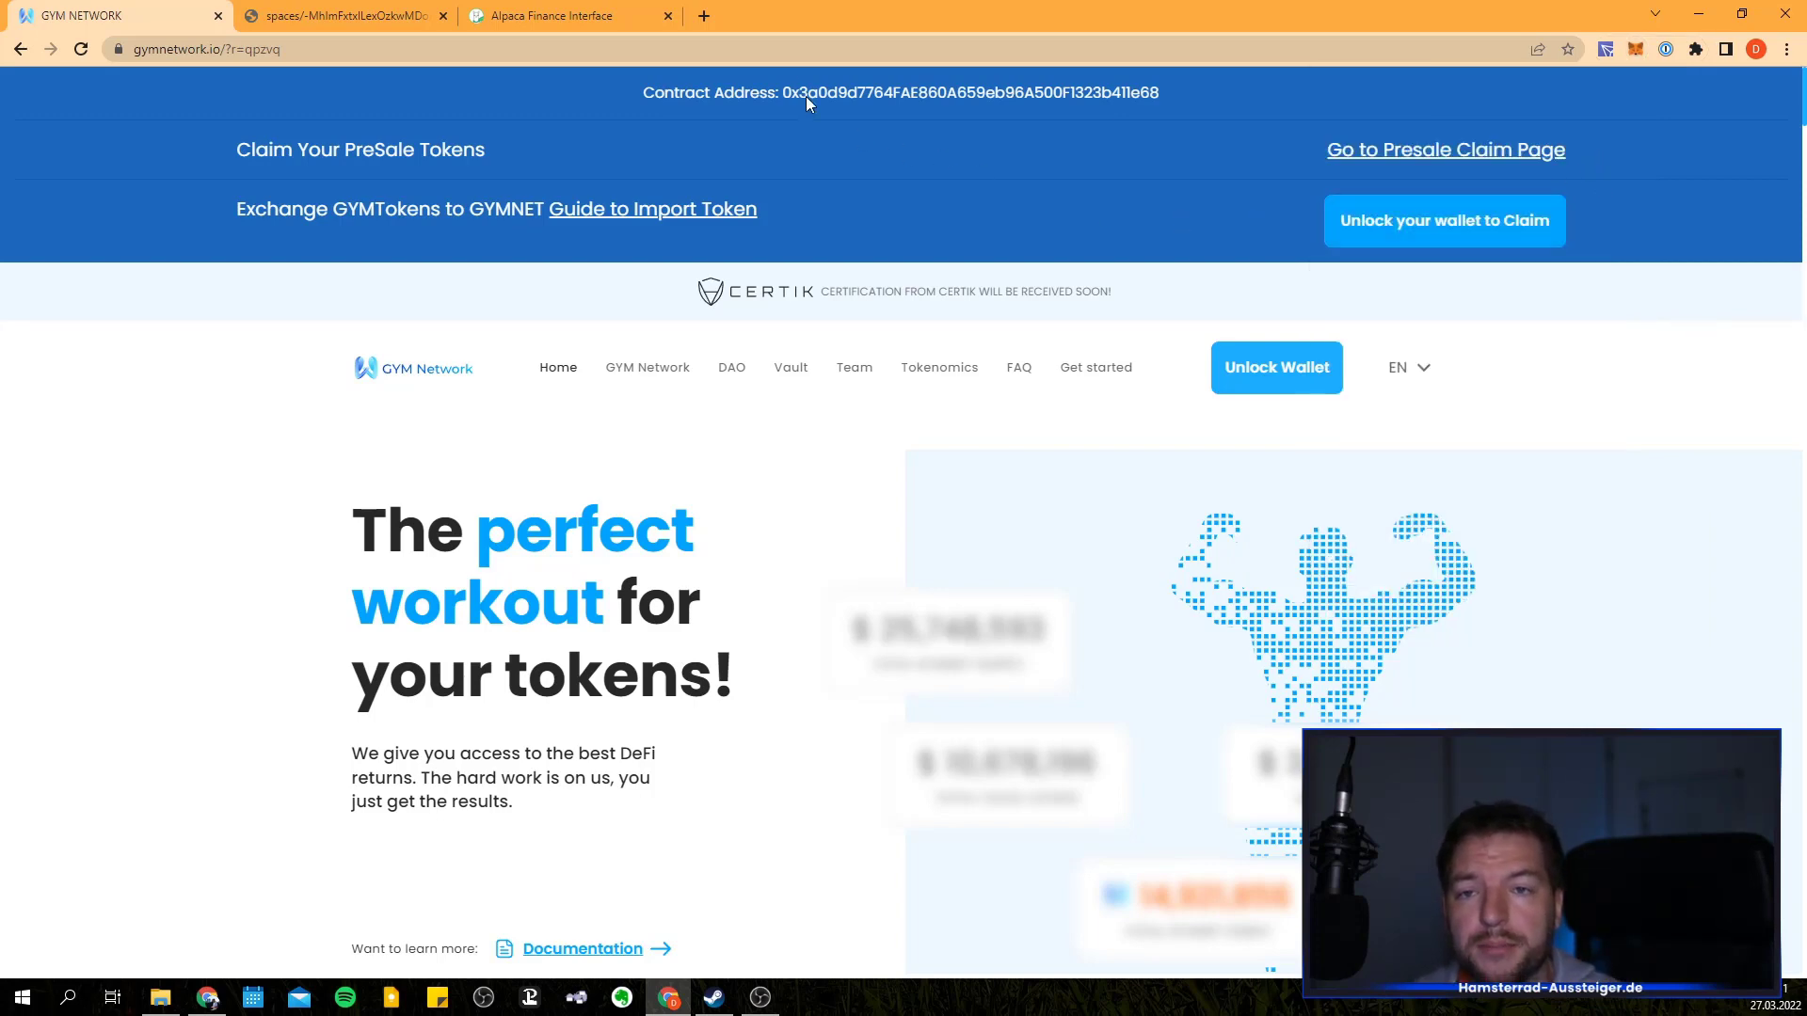
- Open Binance in a new tab and start a crypto withdrawal from the Fiat and Spot wallet with BNB as the coin
click(705, 19)
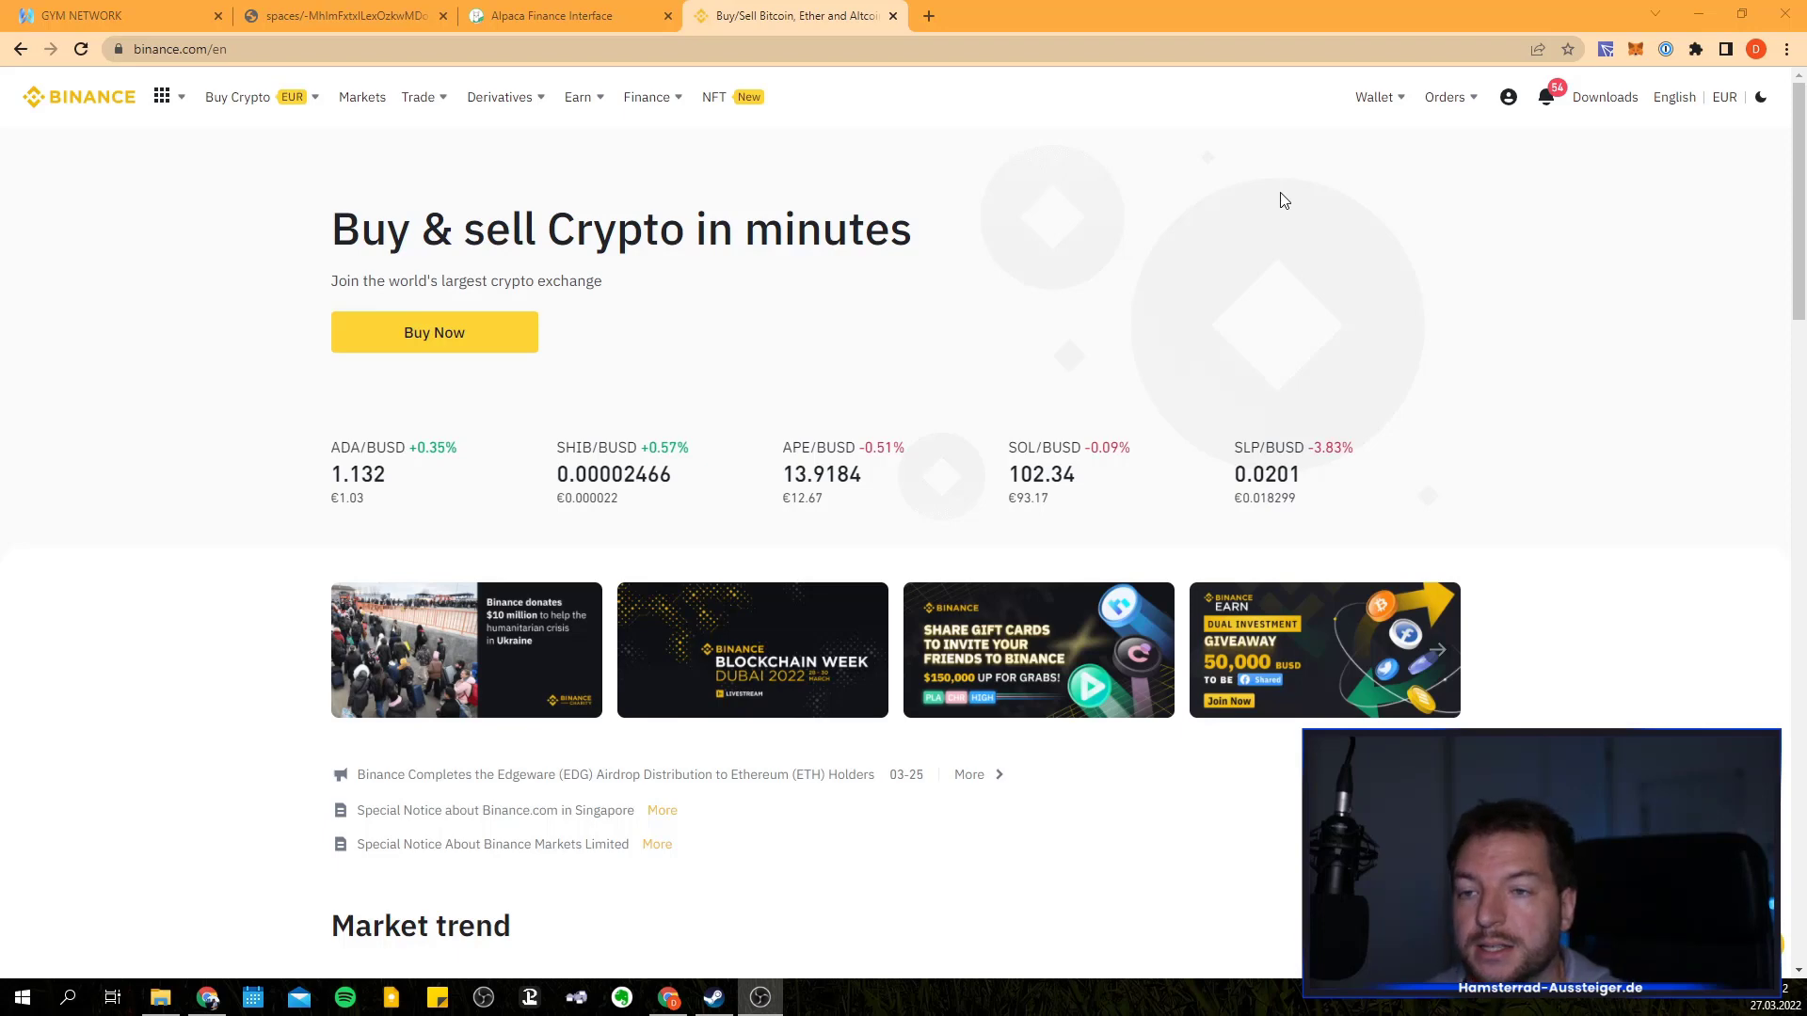
mouse_move(1379, 125)
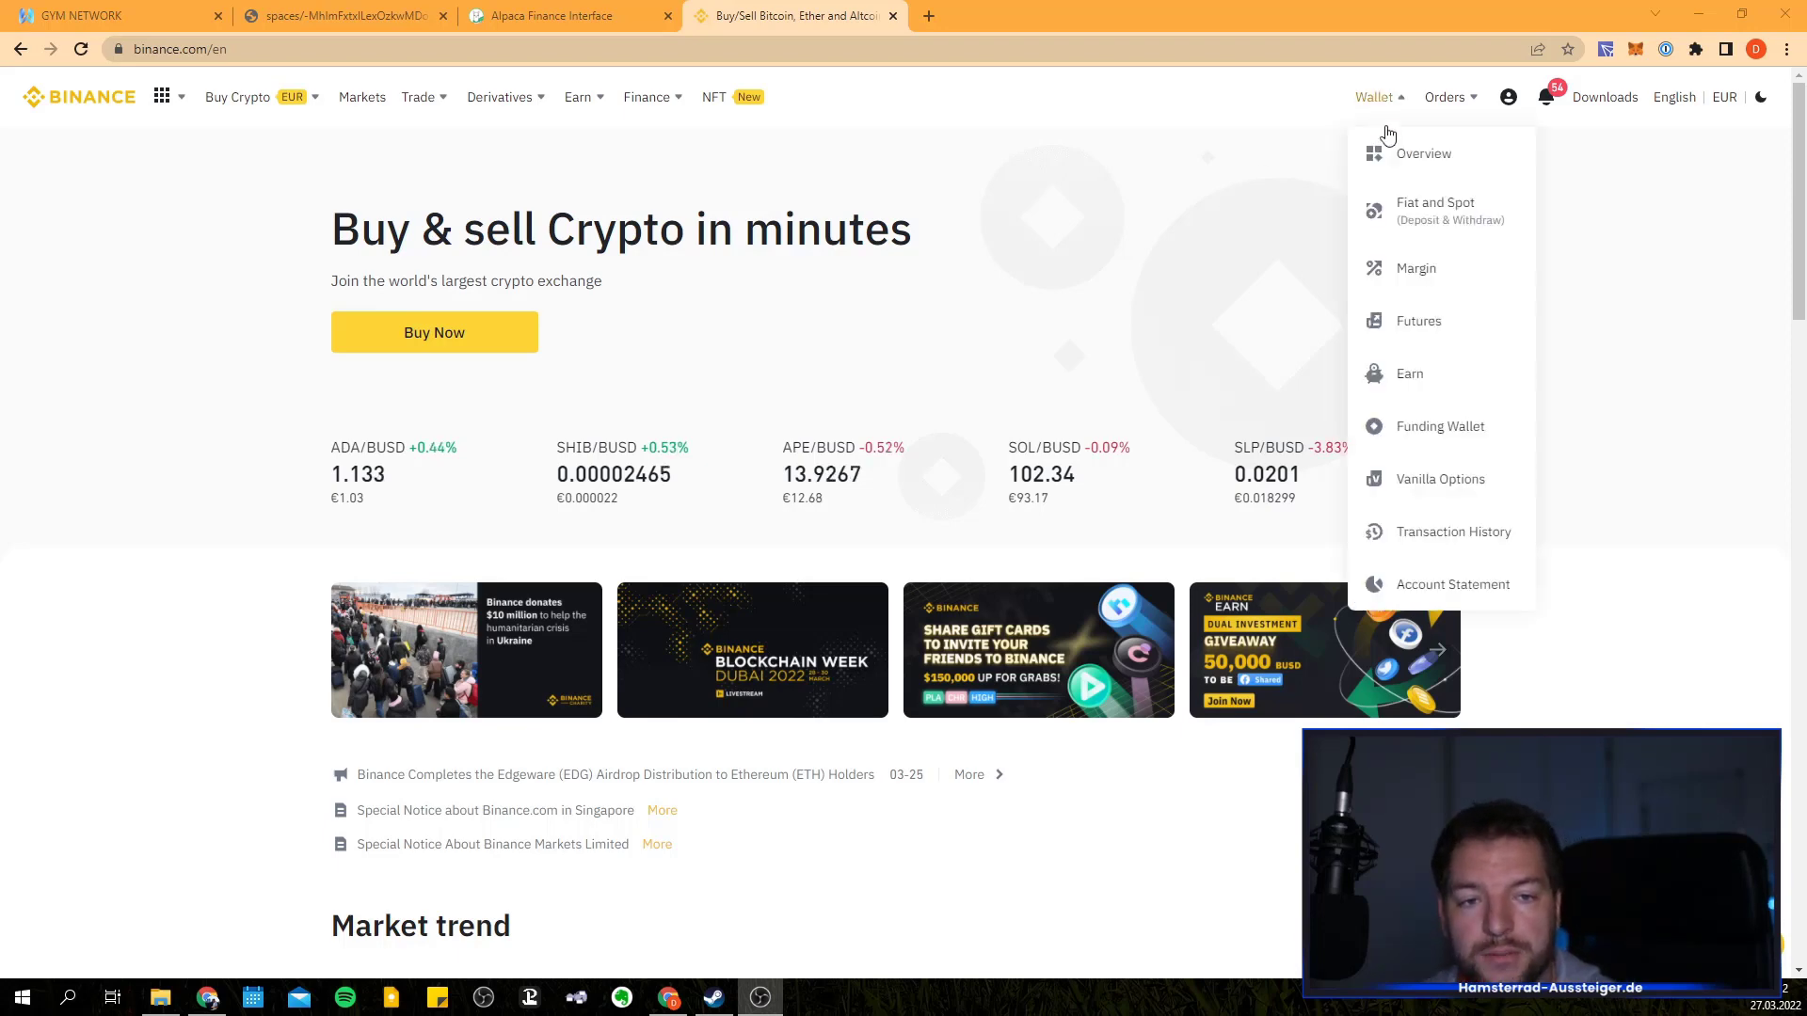
click(1403, 209)
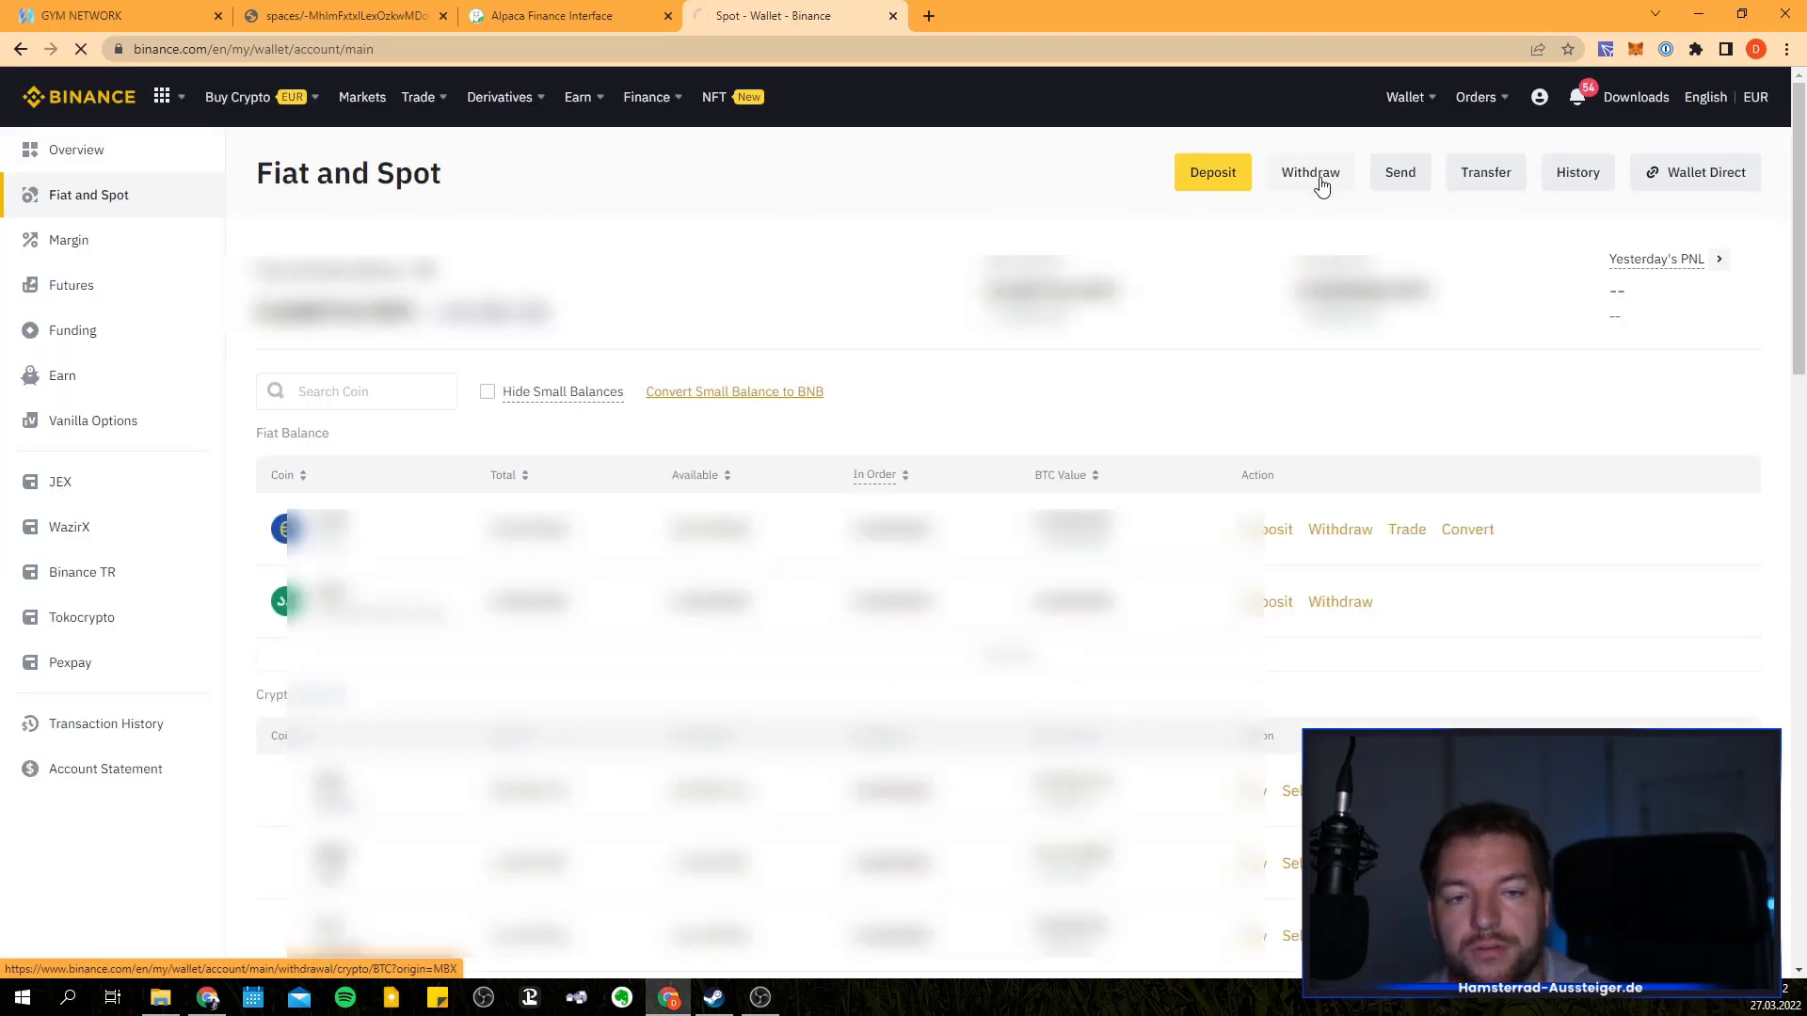
click(1318, 180)
click(658, 279)
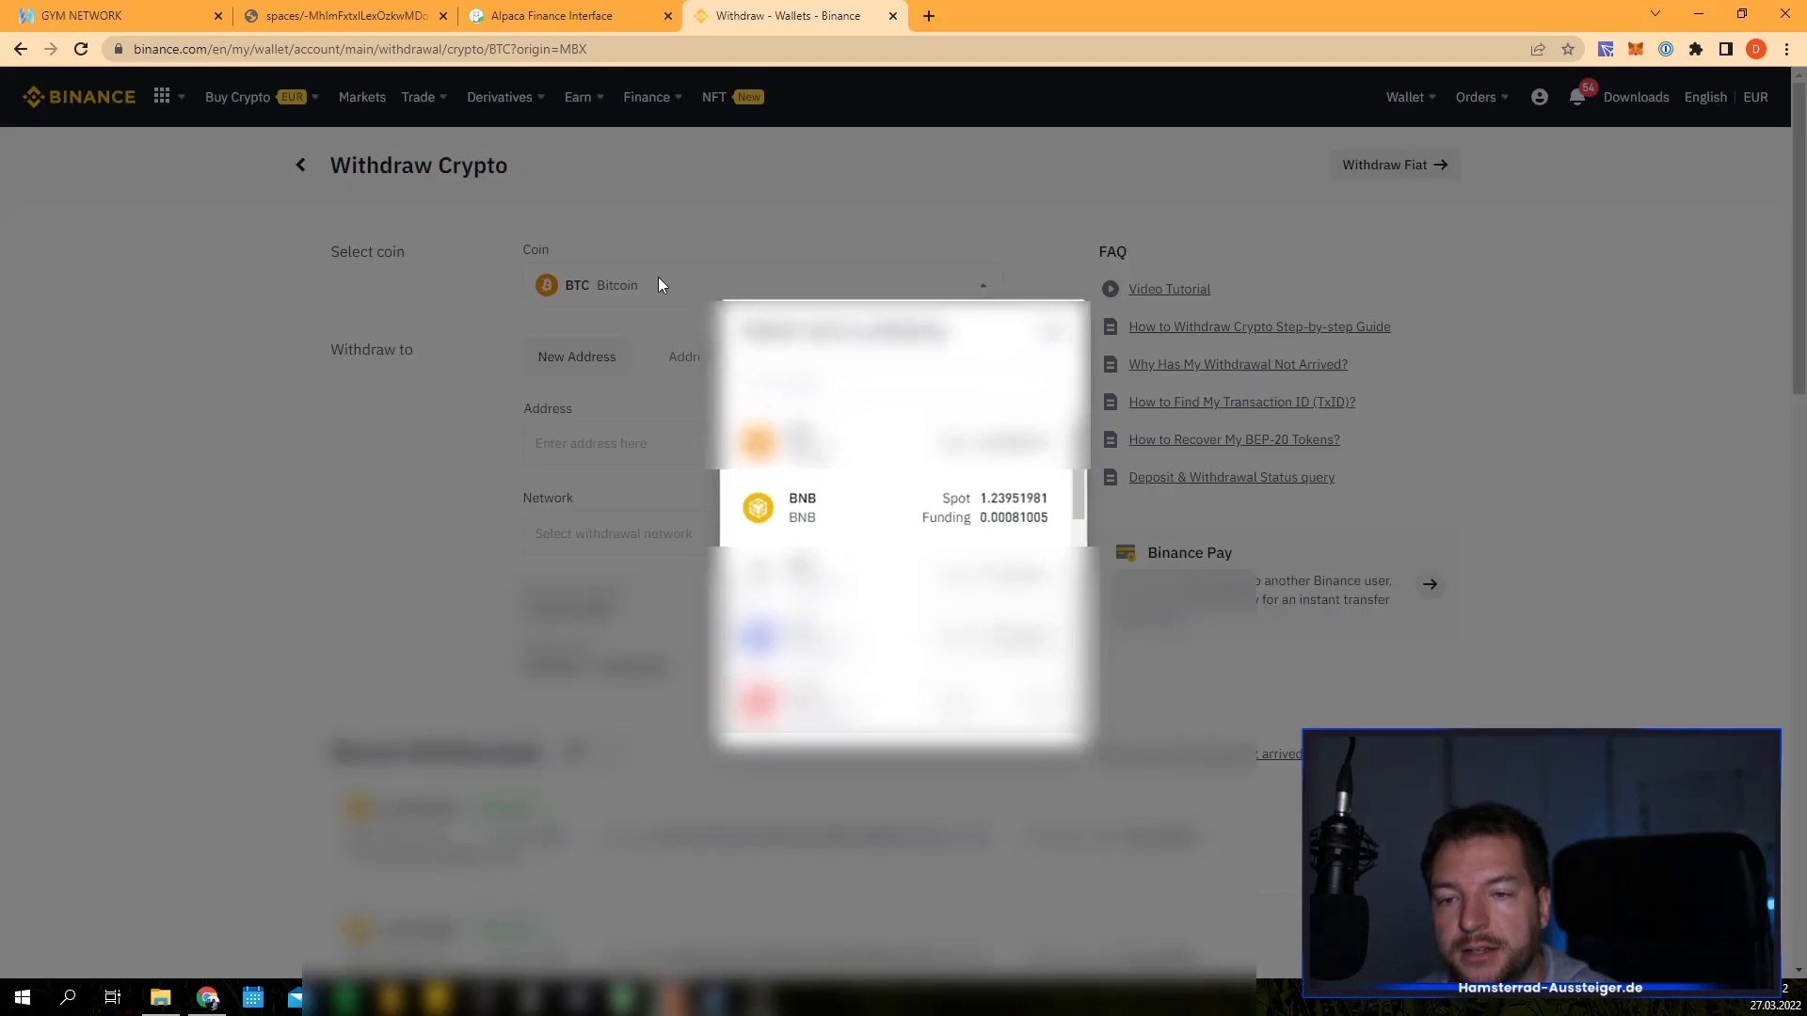
click(859, 513)
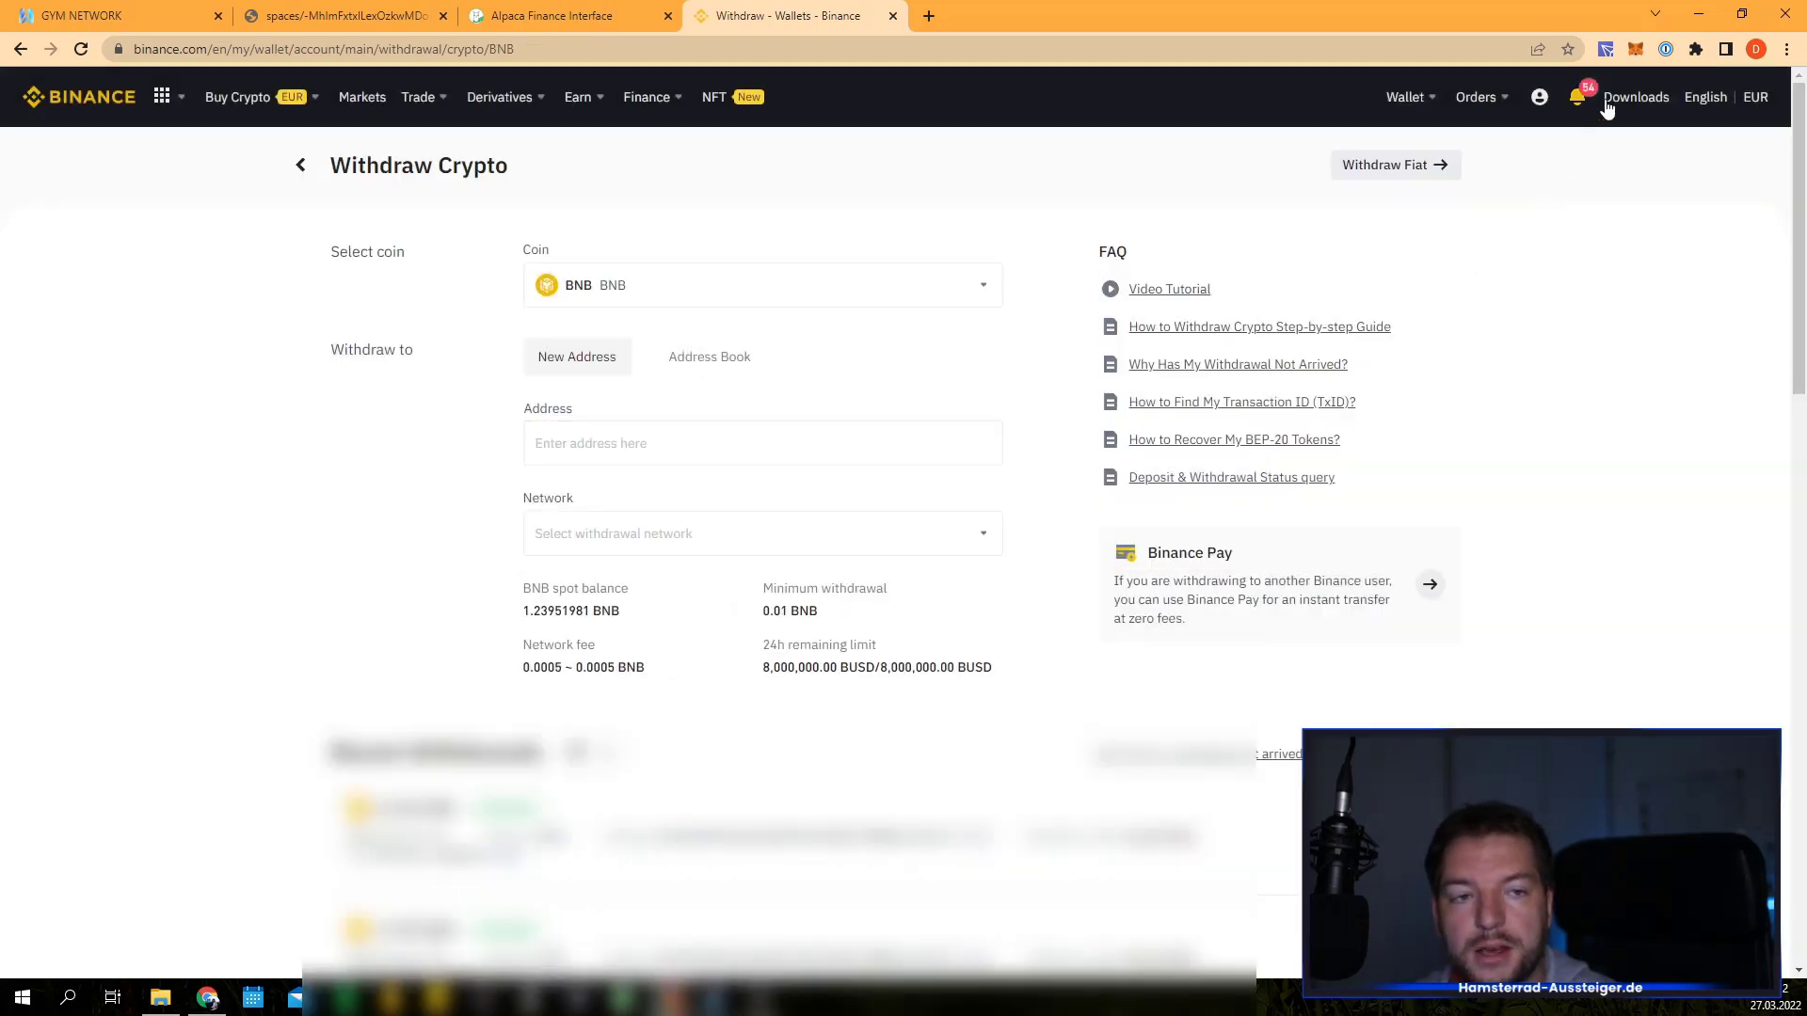
- Copy the MetaMask account's wallet address and enter it as the withdrawal address for BNB
click(1639, 51)
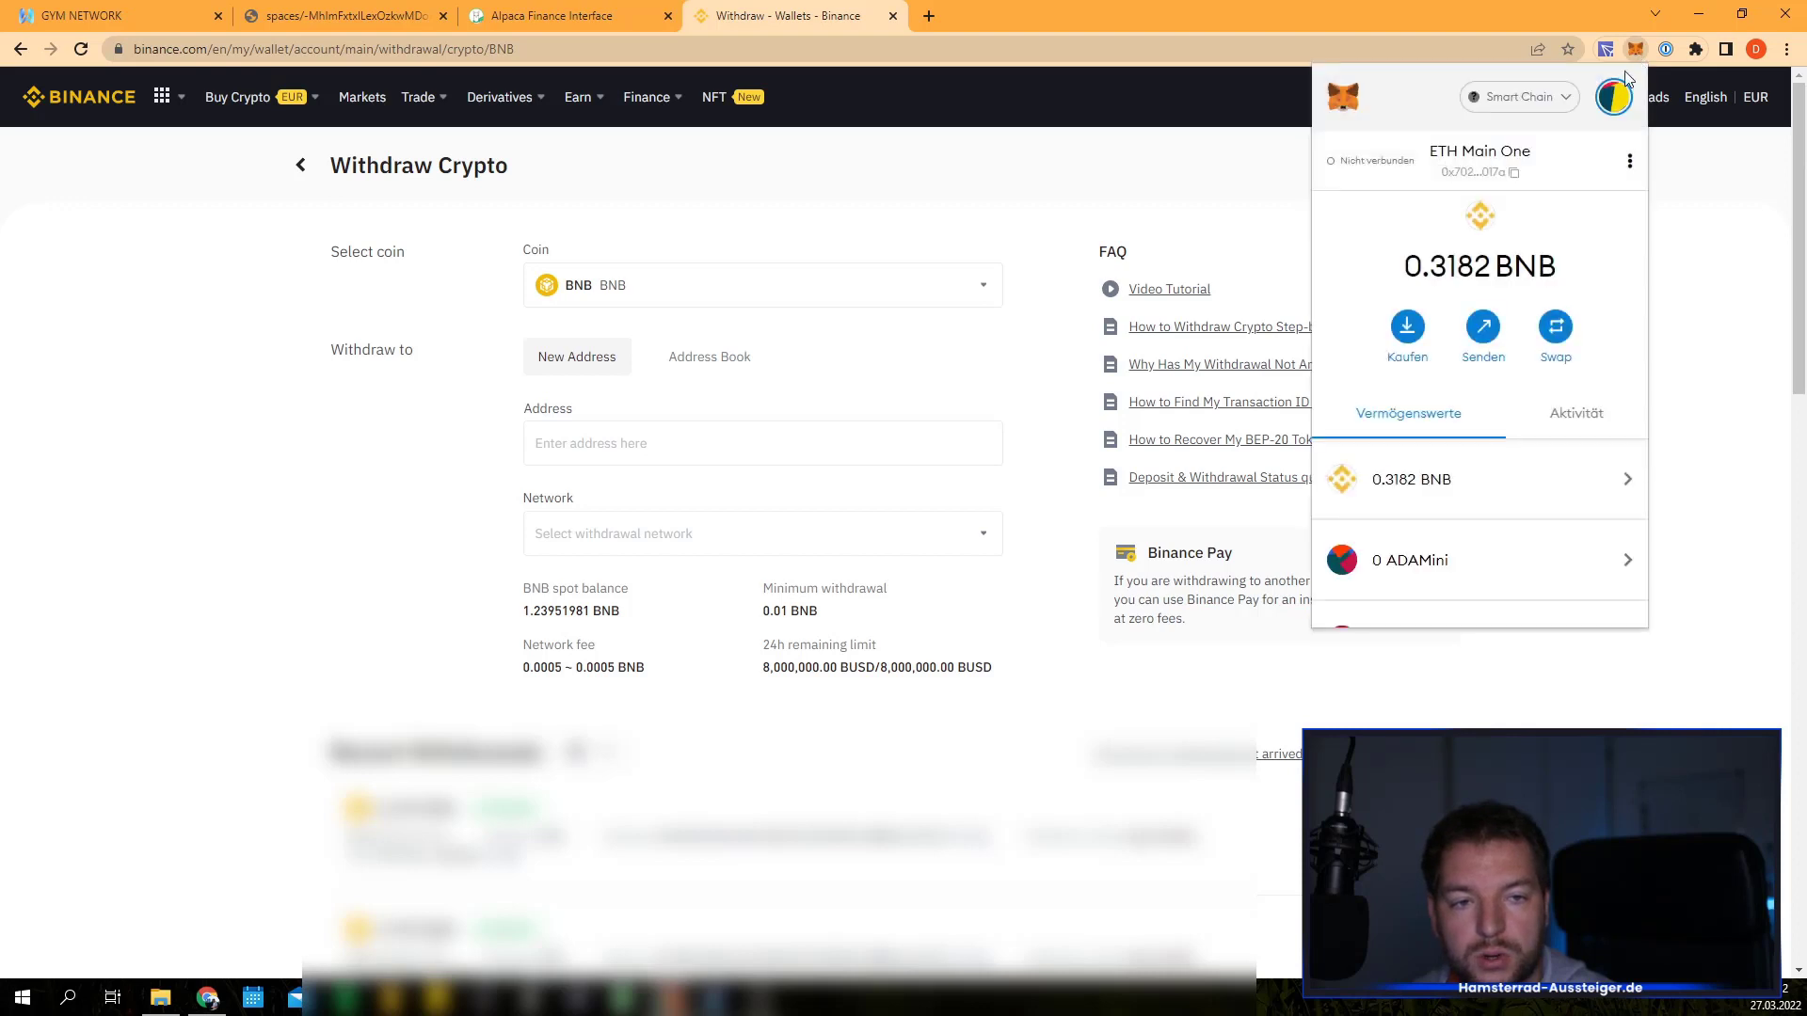
click(1492, 164)
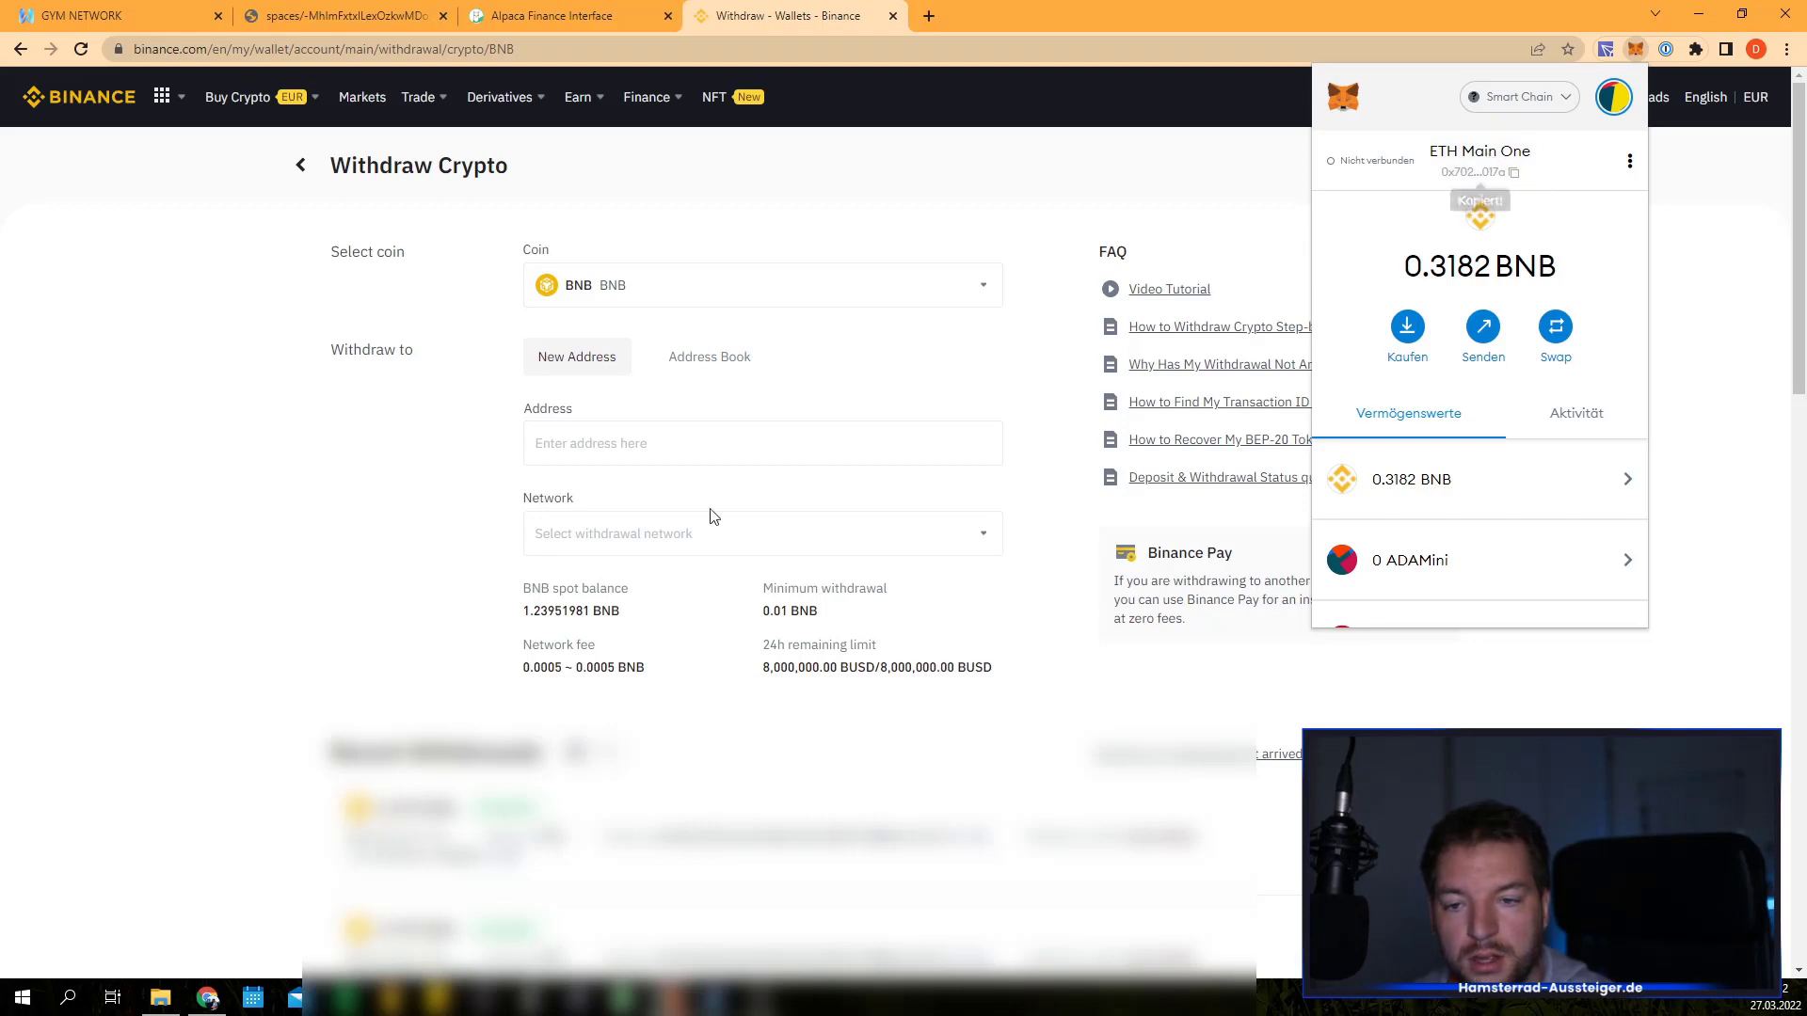
click(658, 451)
key(ctrl+v)
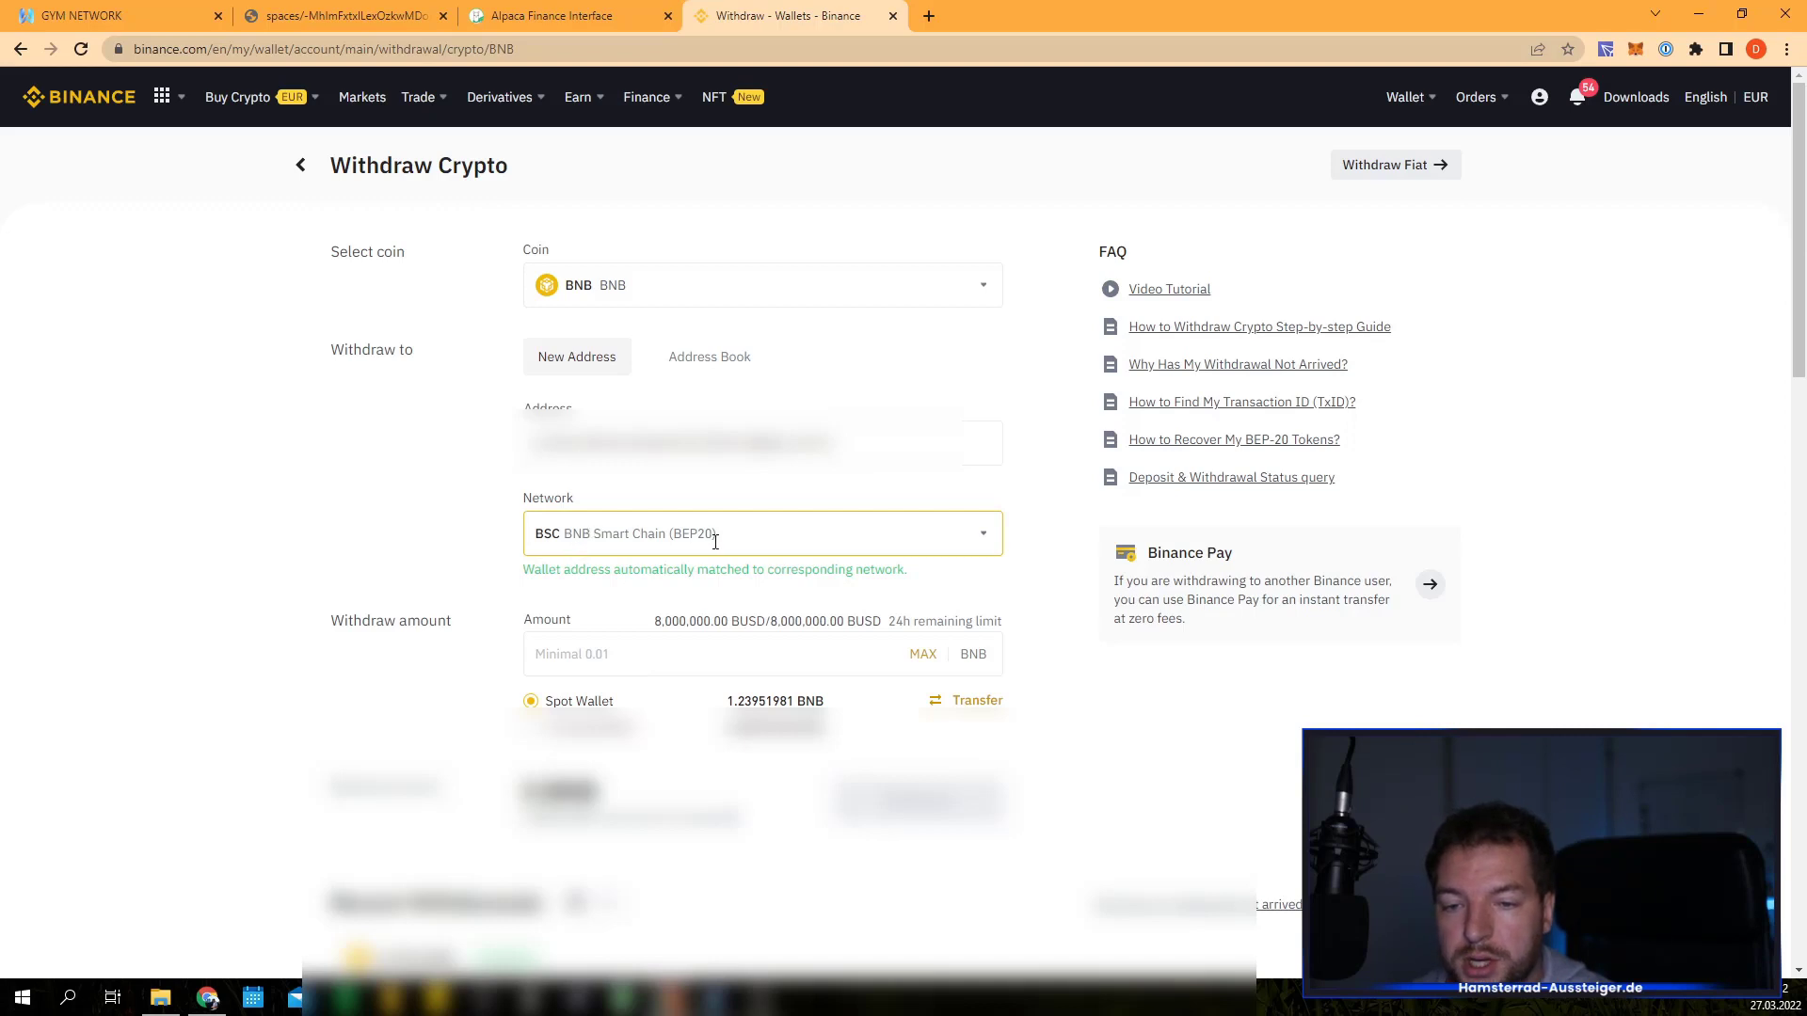
- Review the withdrawal network options without changing BSC, and check the MetaMask wallet's BNB balance
click(997, 538)
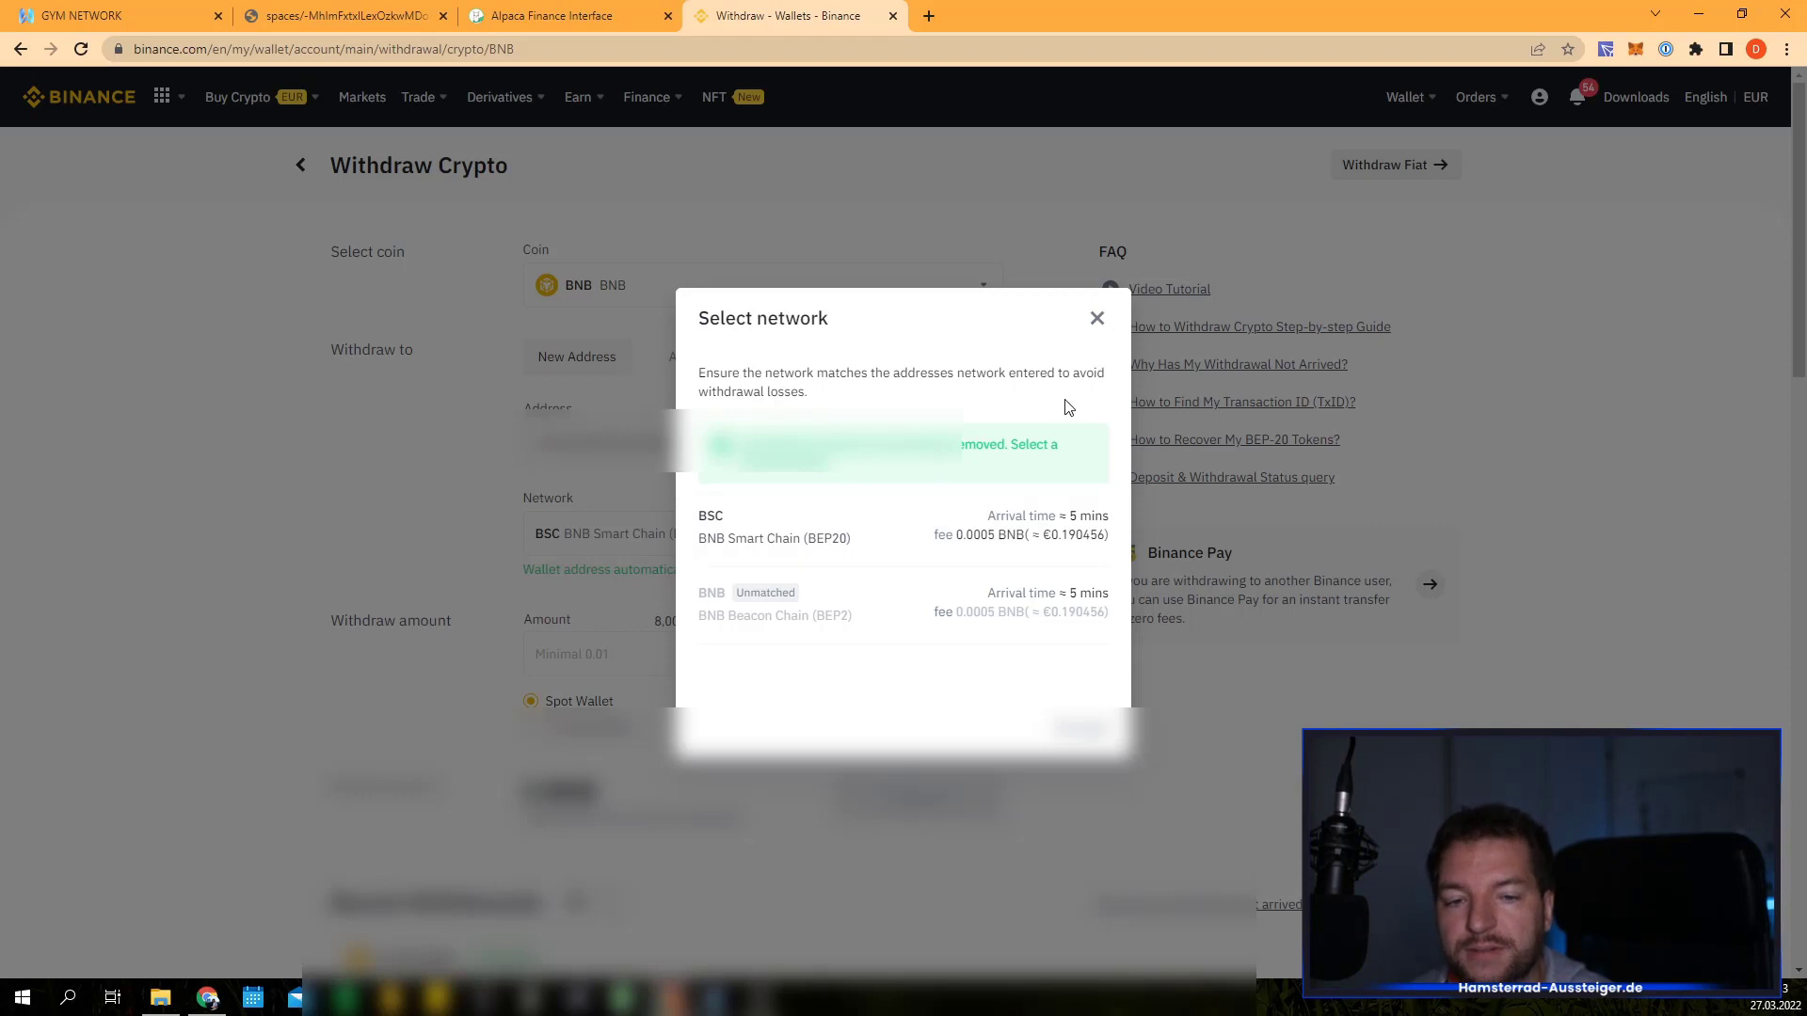
click(1099, 320)
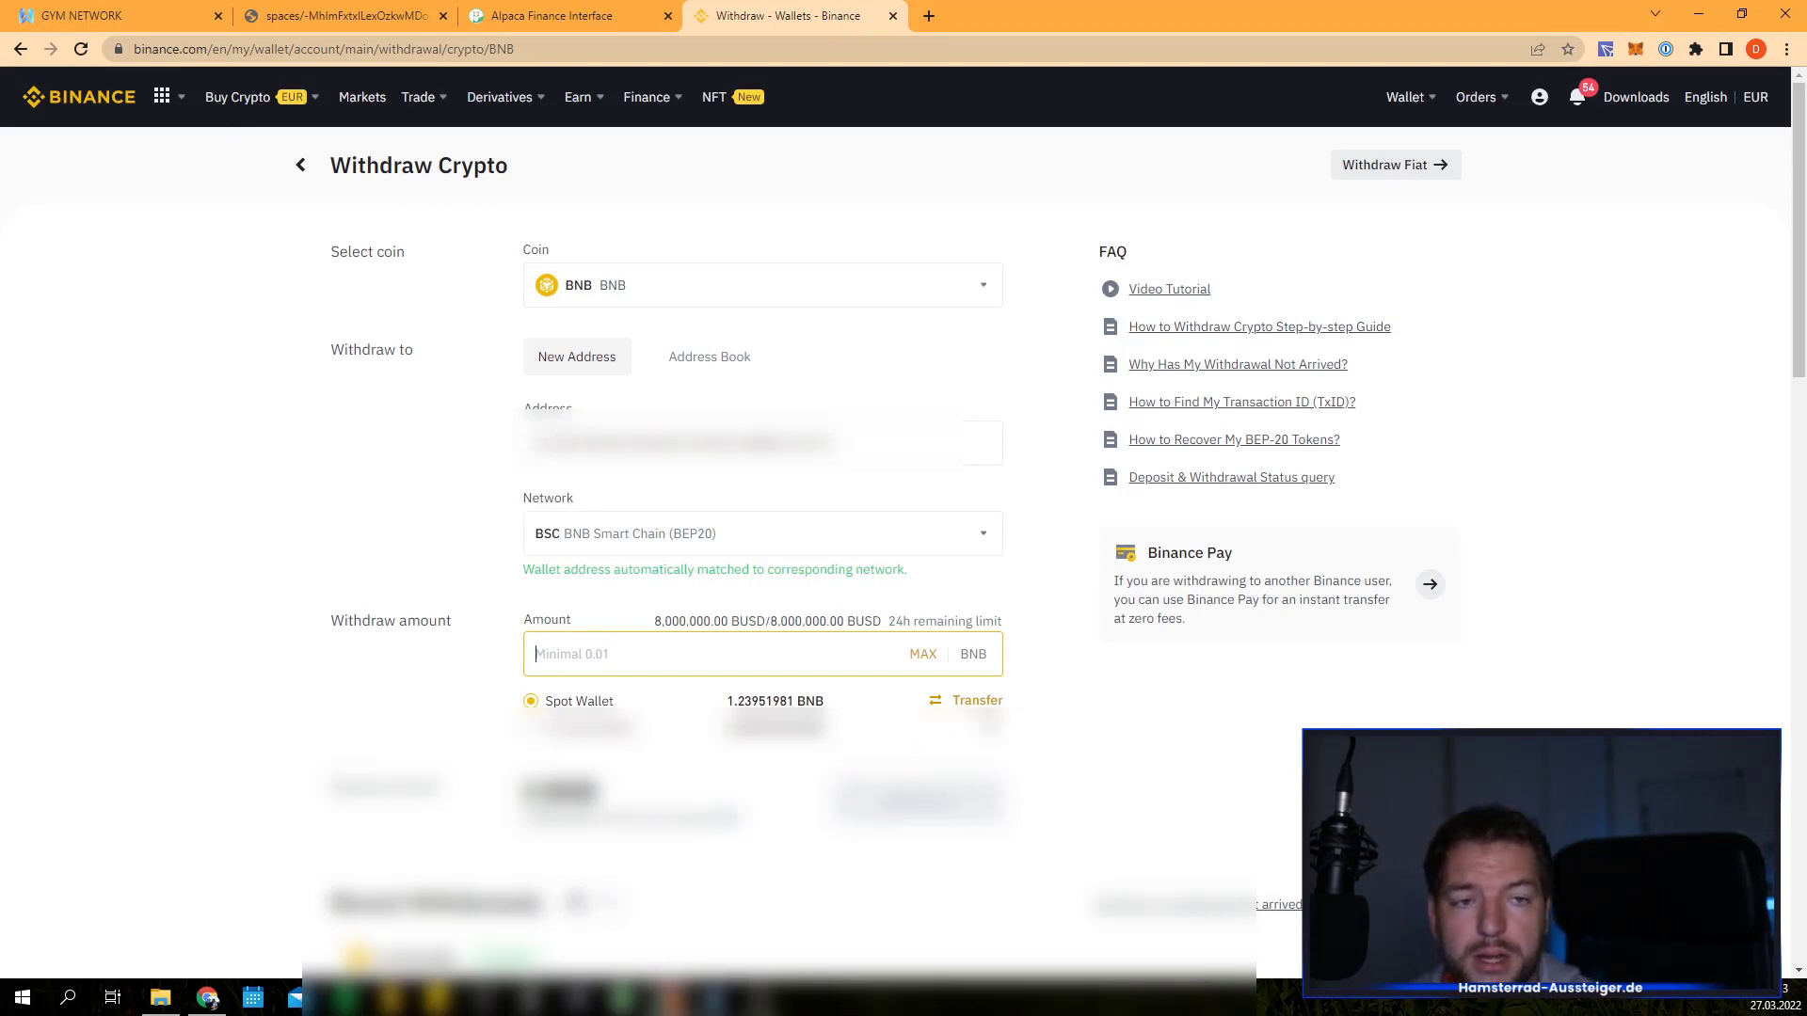
click(1636, 48)
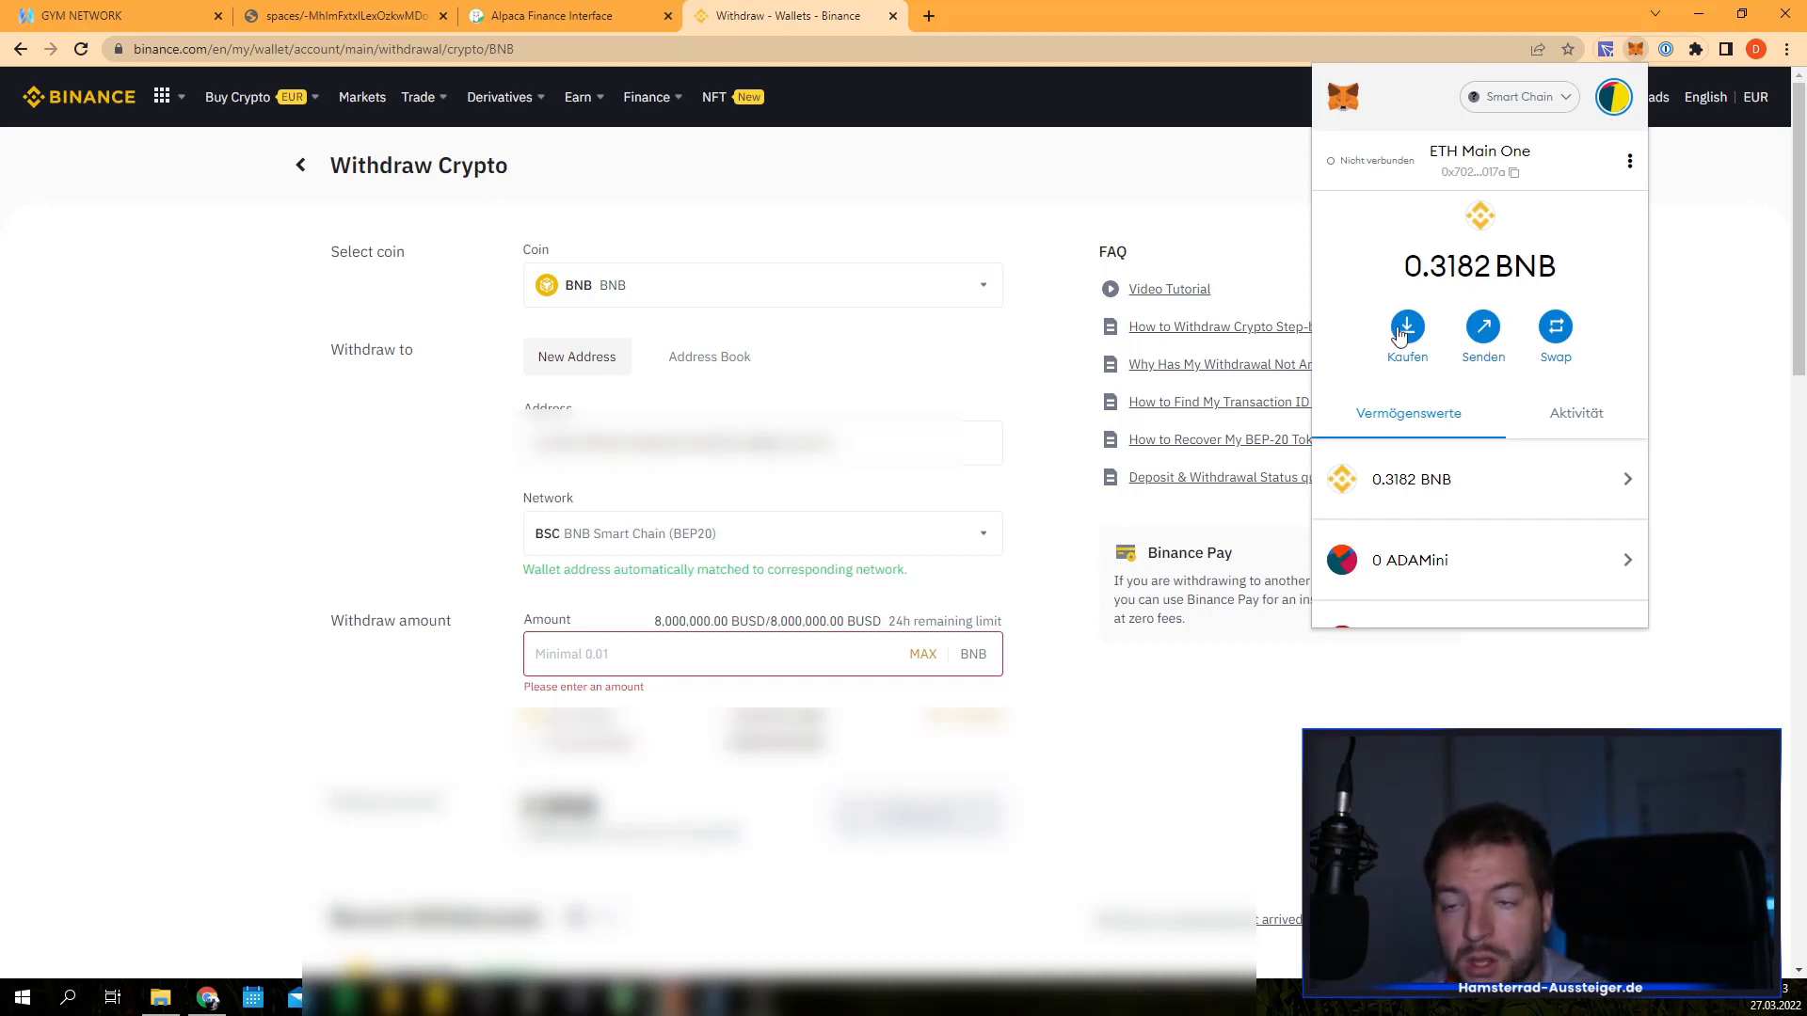
- Switch to the GYM Network site and examine the BNB Vault section with its referral code and amount fields
click(139, 11)
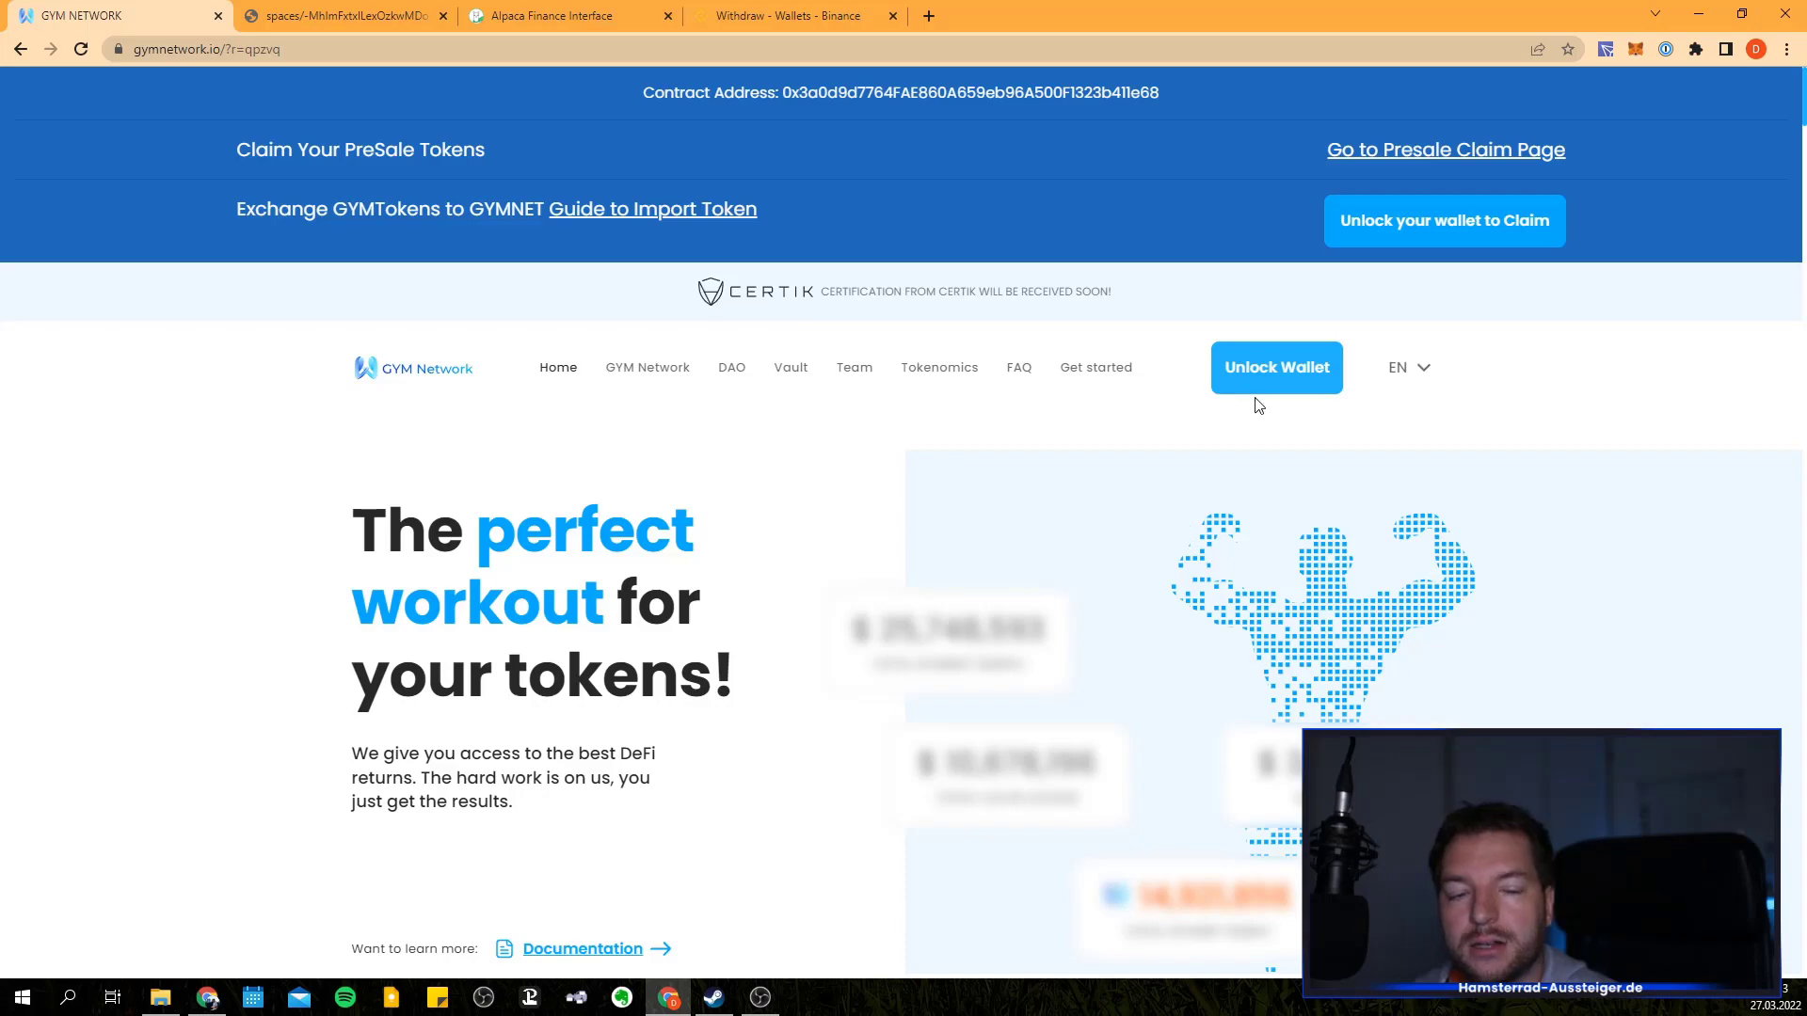
scroll(834, 384, down, 8)
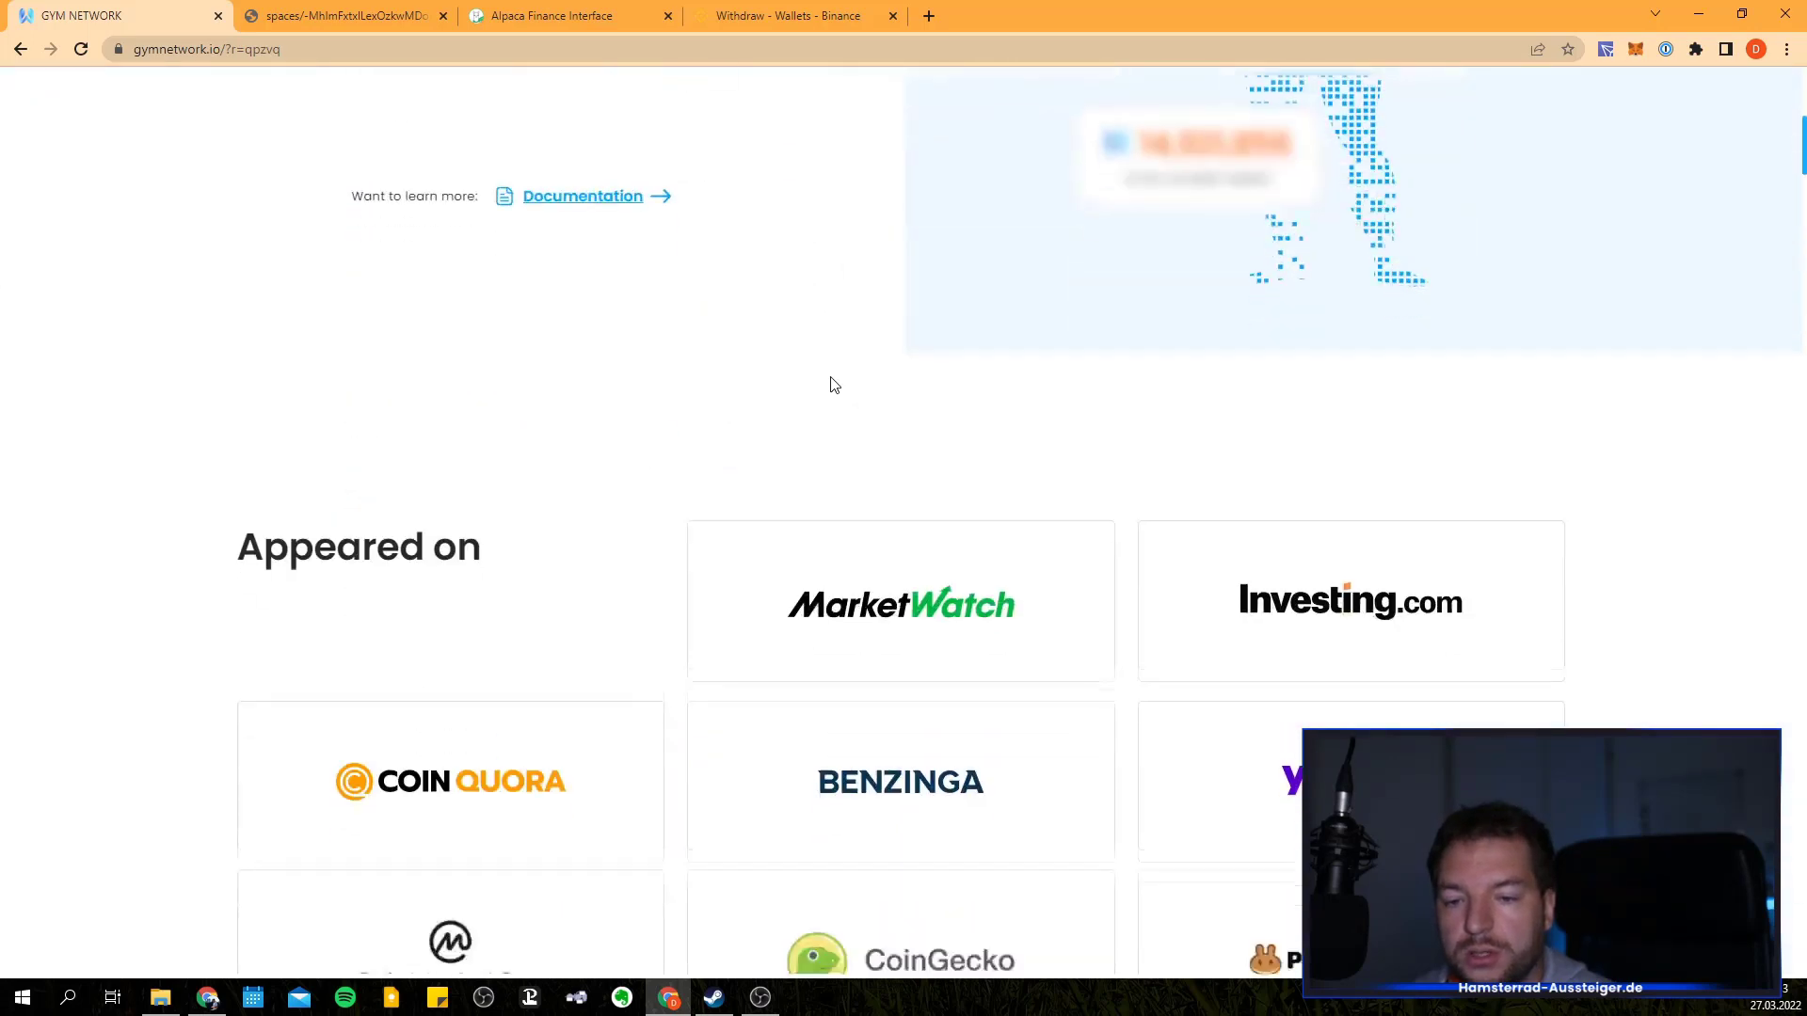
scroll(834, 384, down, 20)
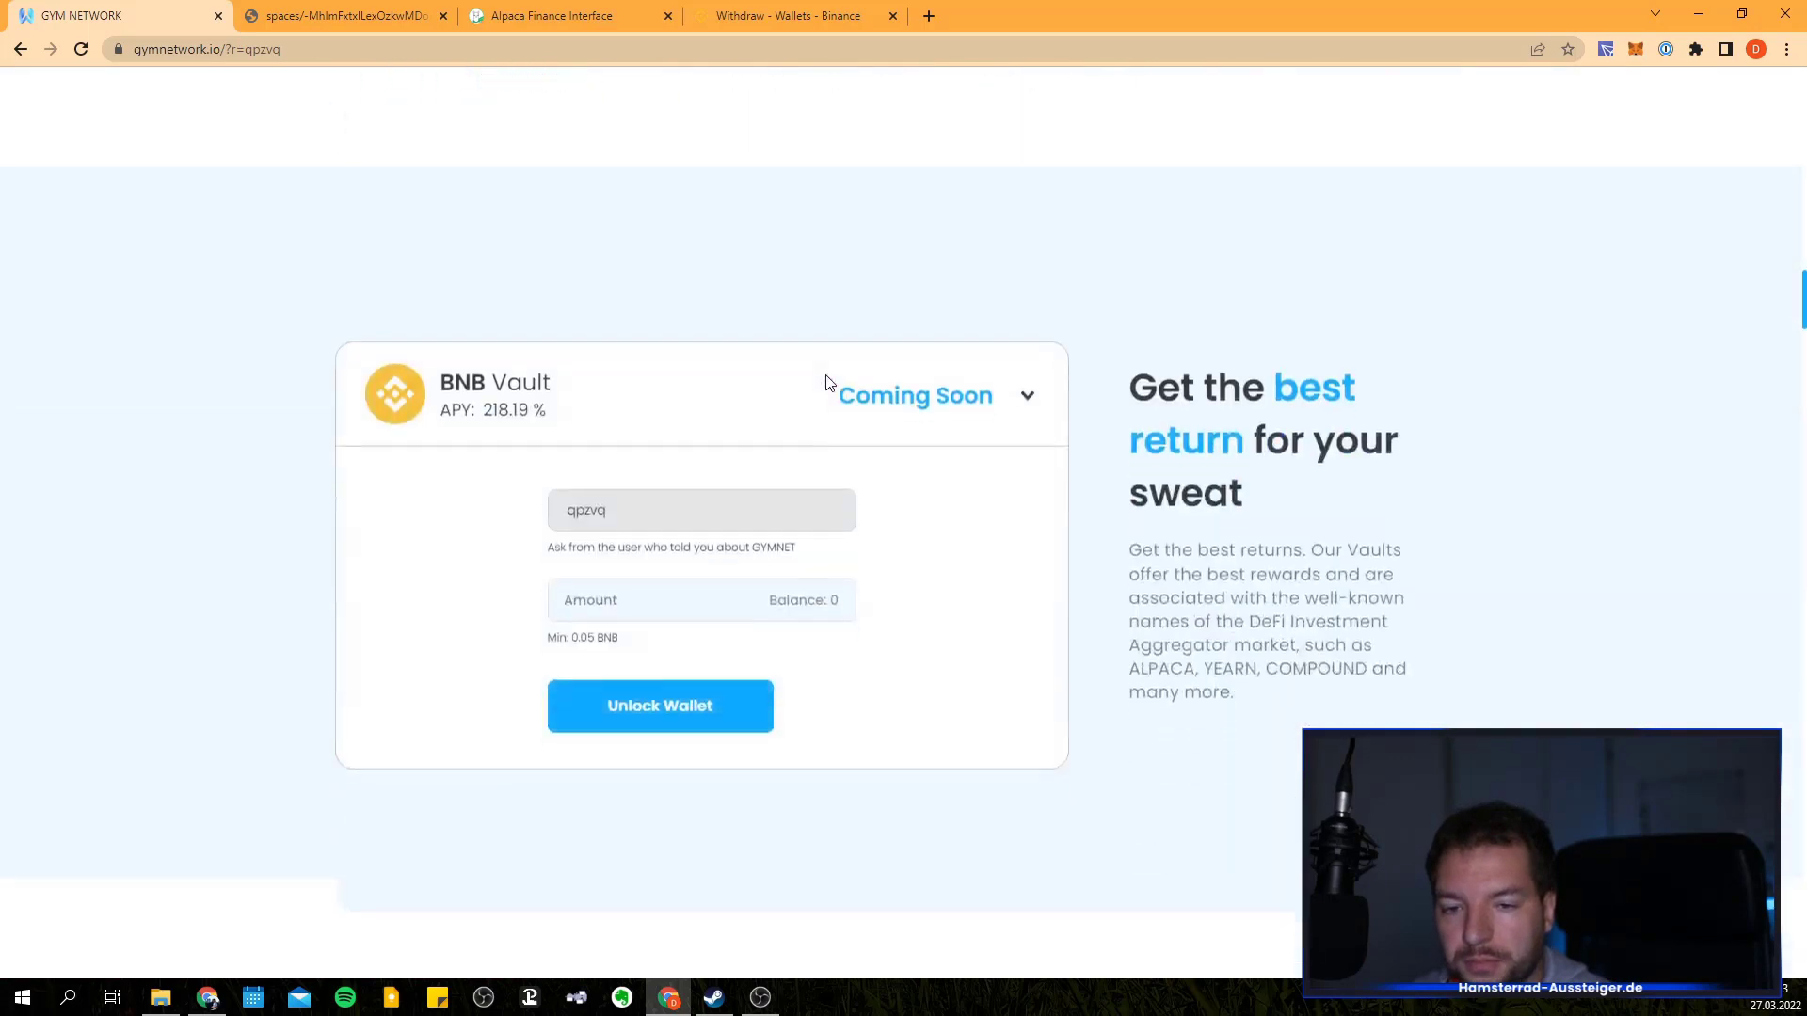
scroll(827, 381, down, 2)
scroll(828, 376, up, 1)
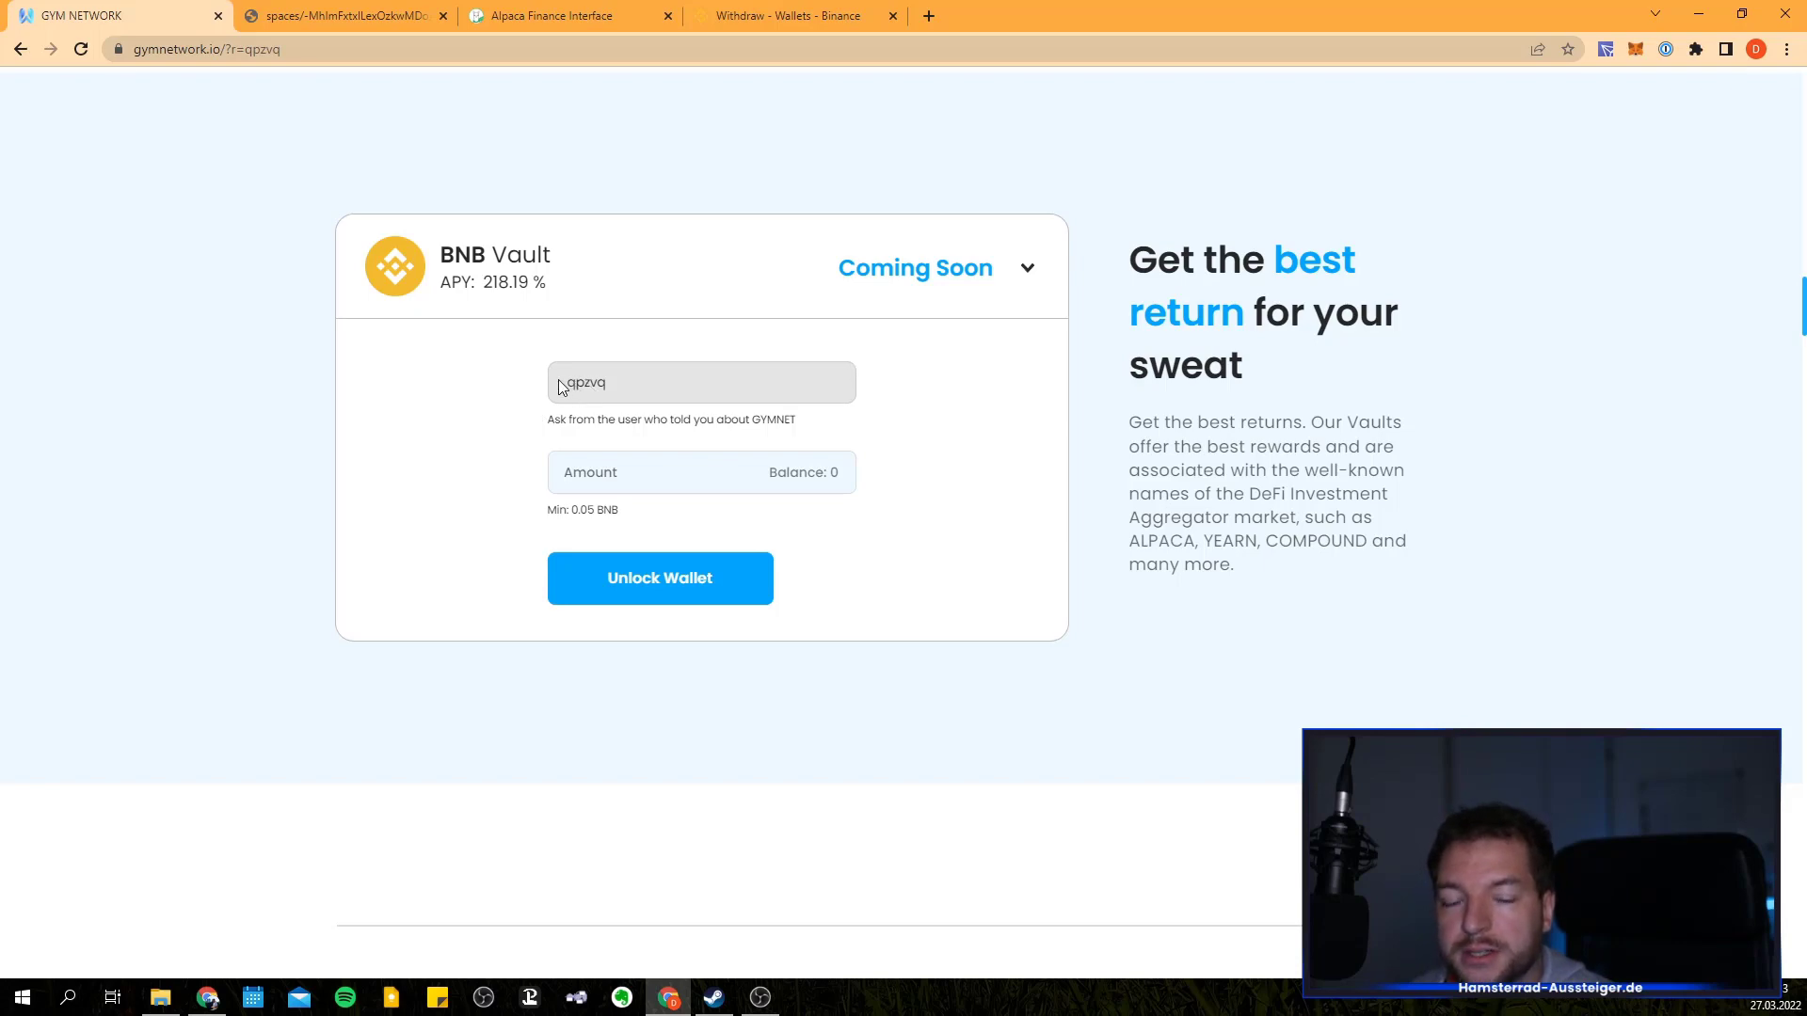
- Unlock the wallet on the GYM Network site by connecting MetaMask
click(693, 599)
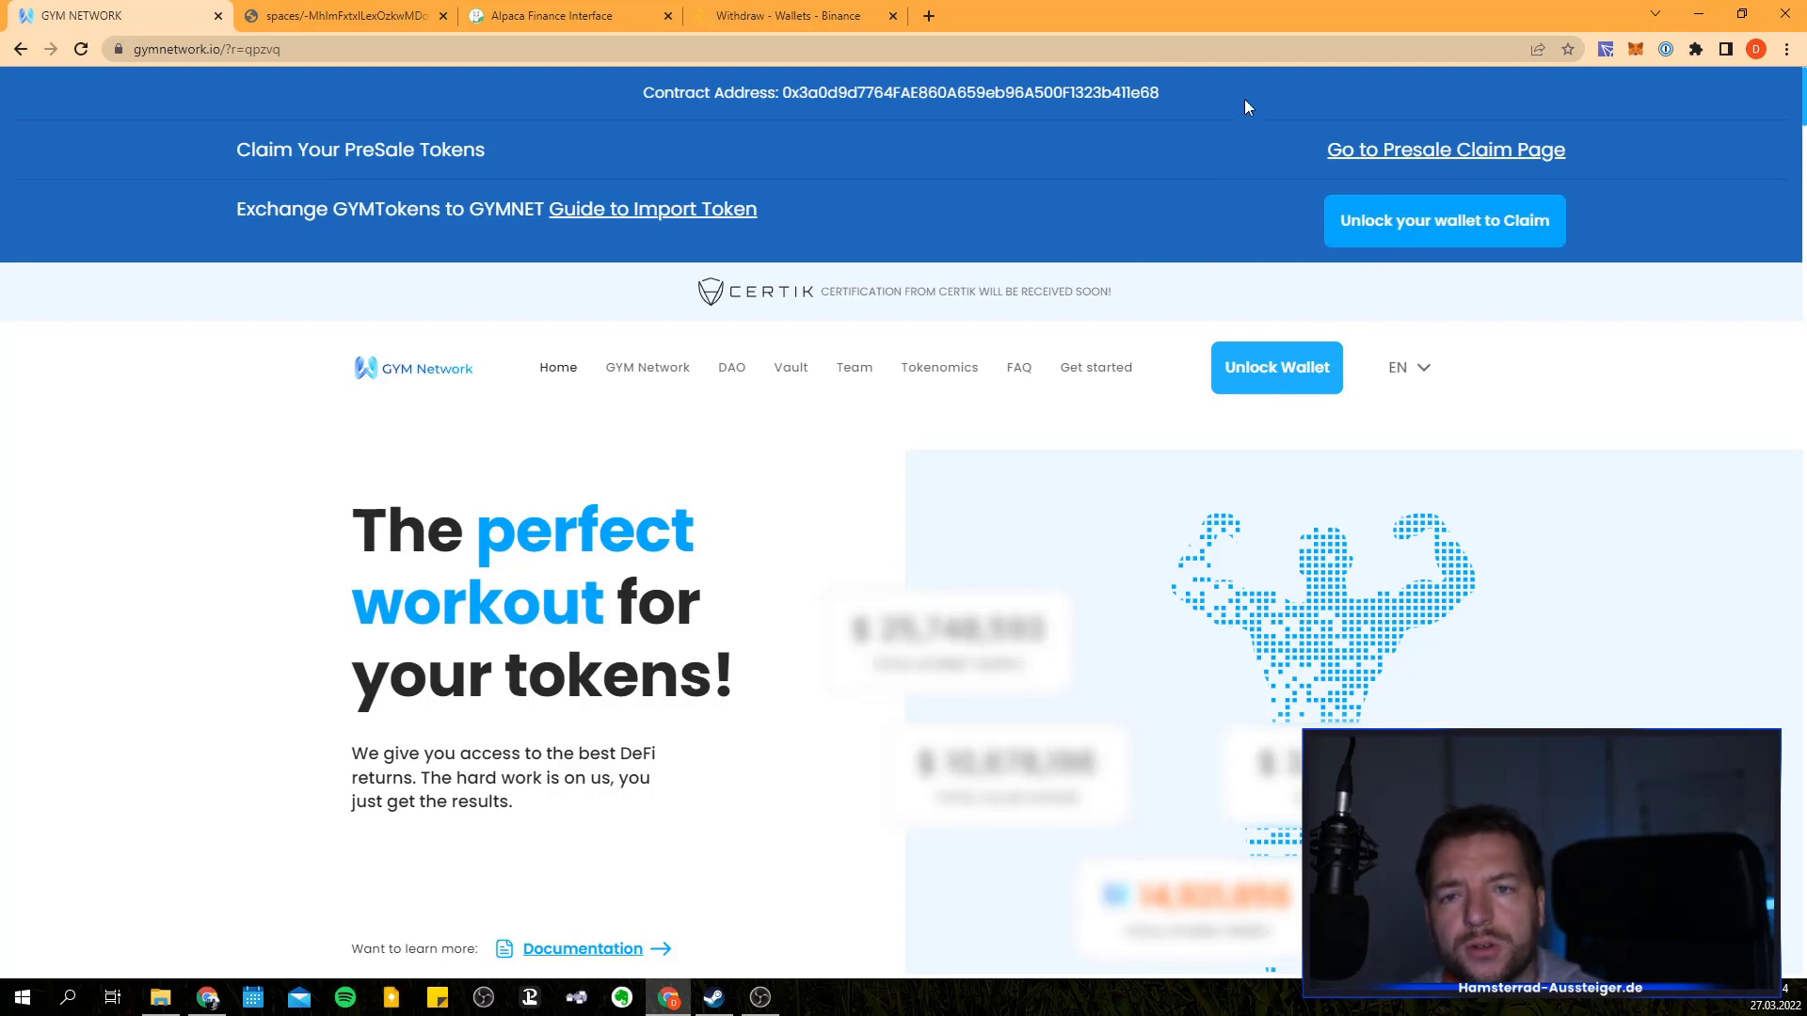
click(1277, 374)
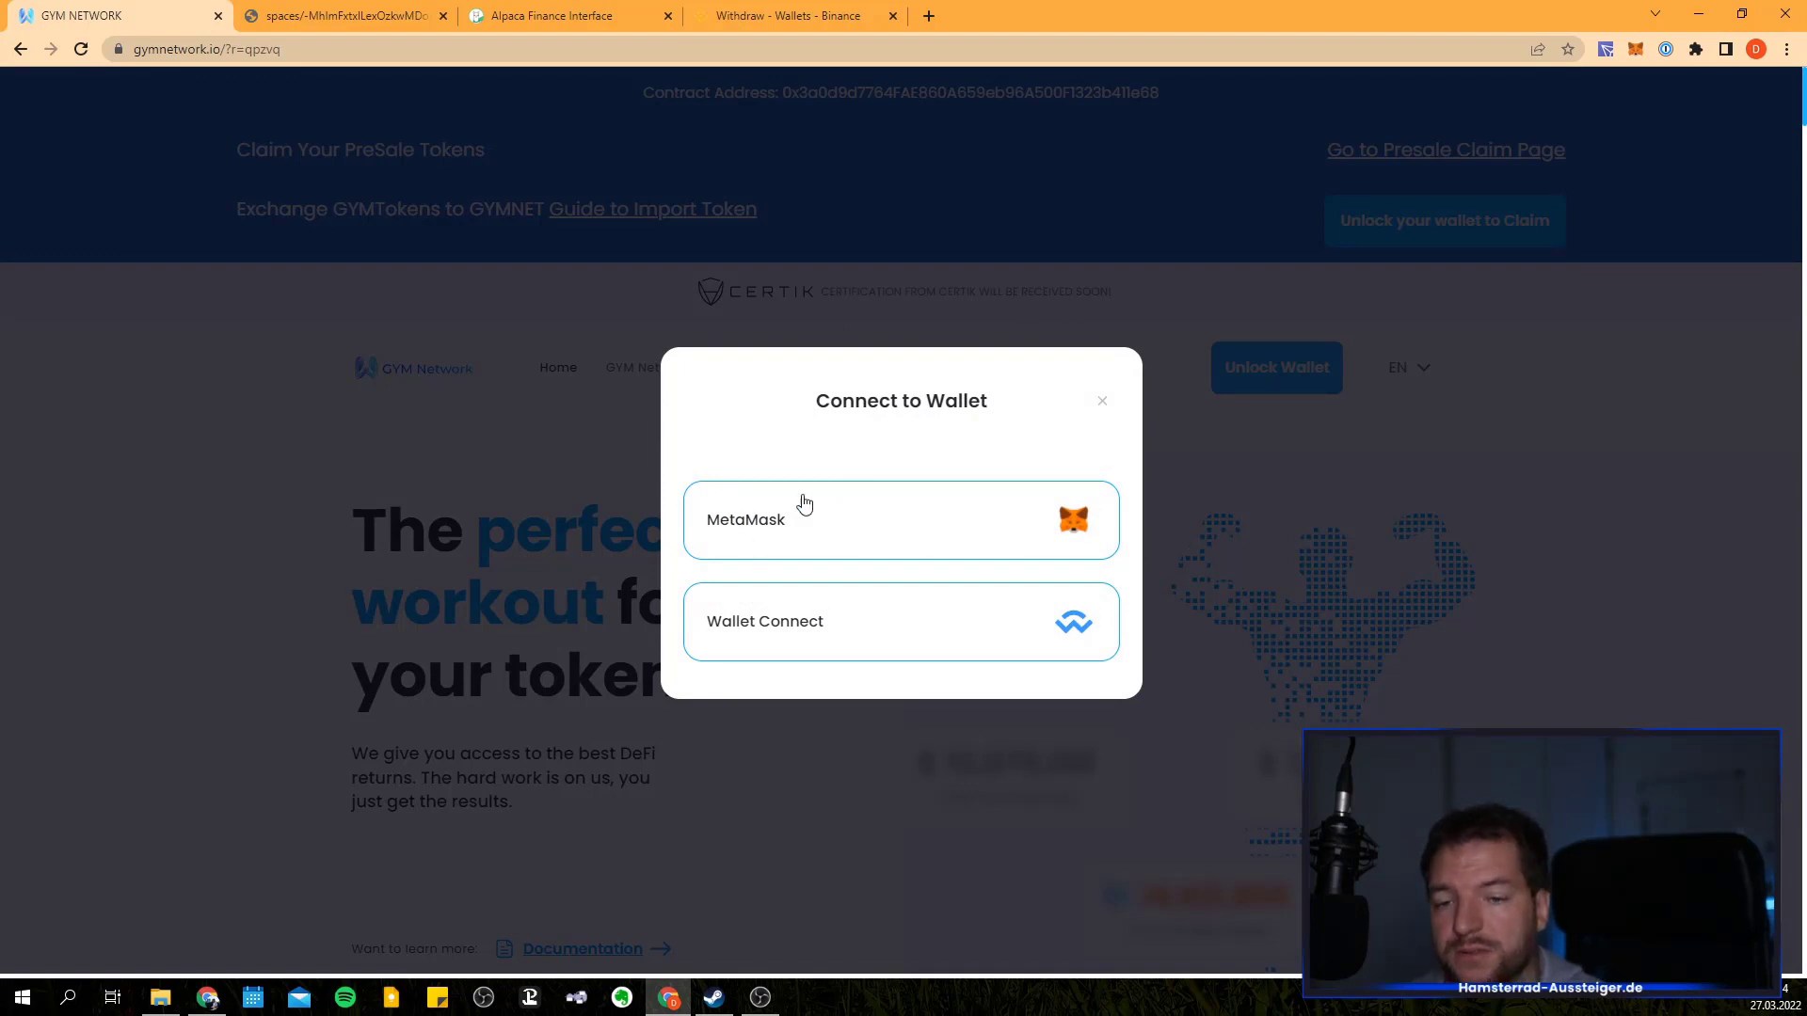
click(876, 531)
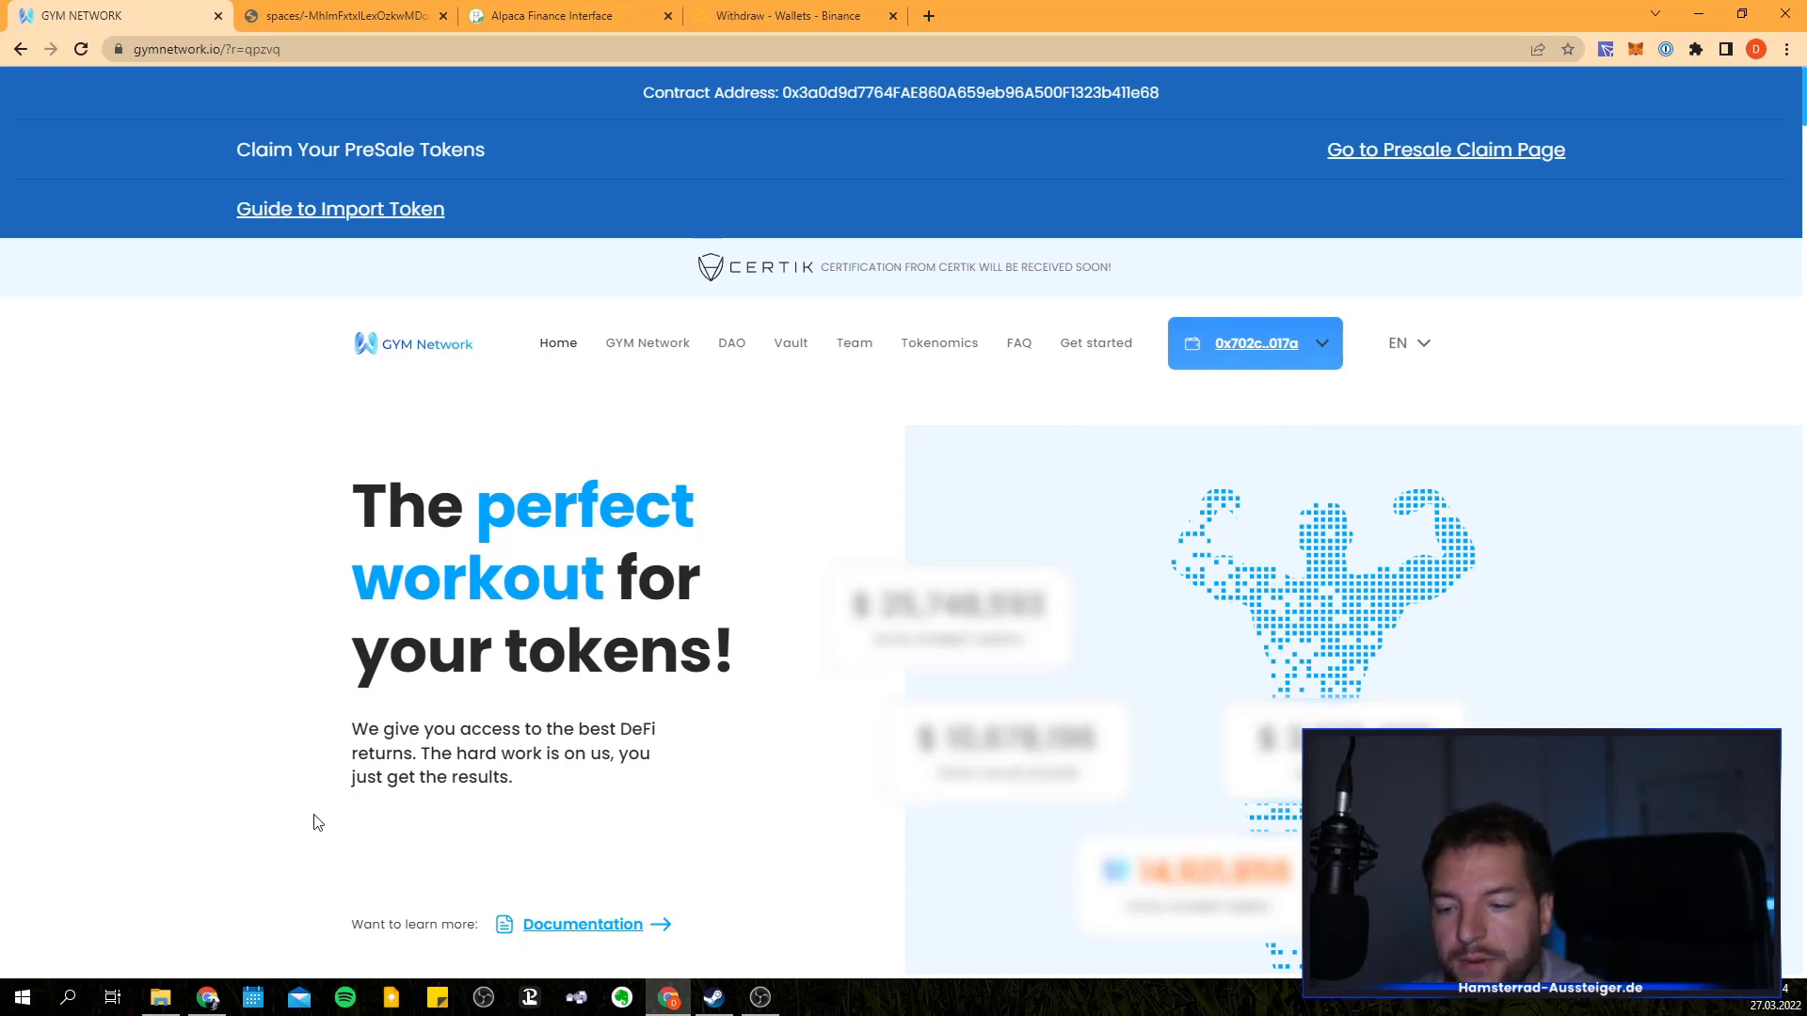
- Skim the "Gymnetwork start" video through the vault, account, investing and deposit dashboard scenes, and close the player
mouse_move(158, 1008)
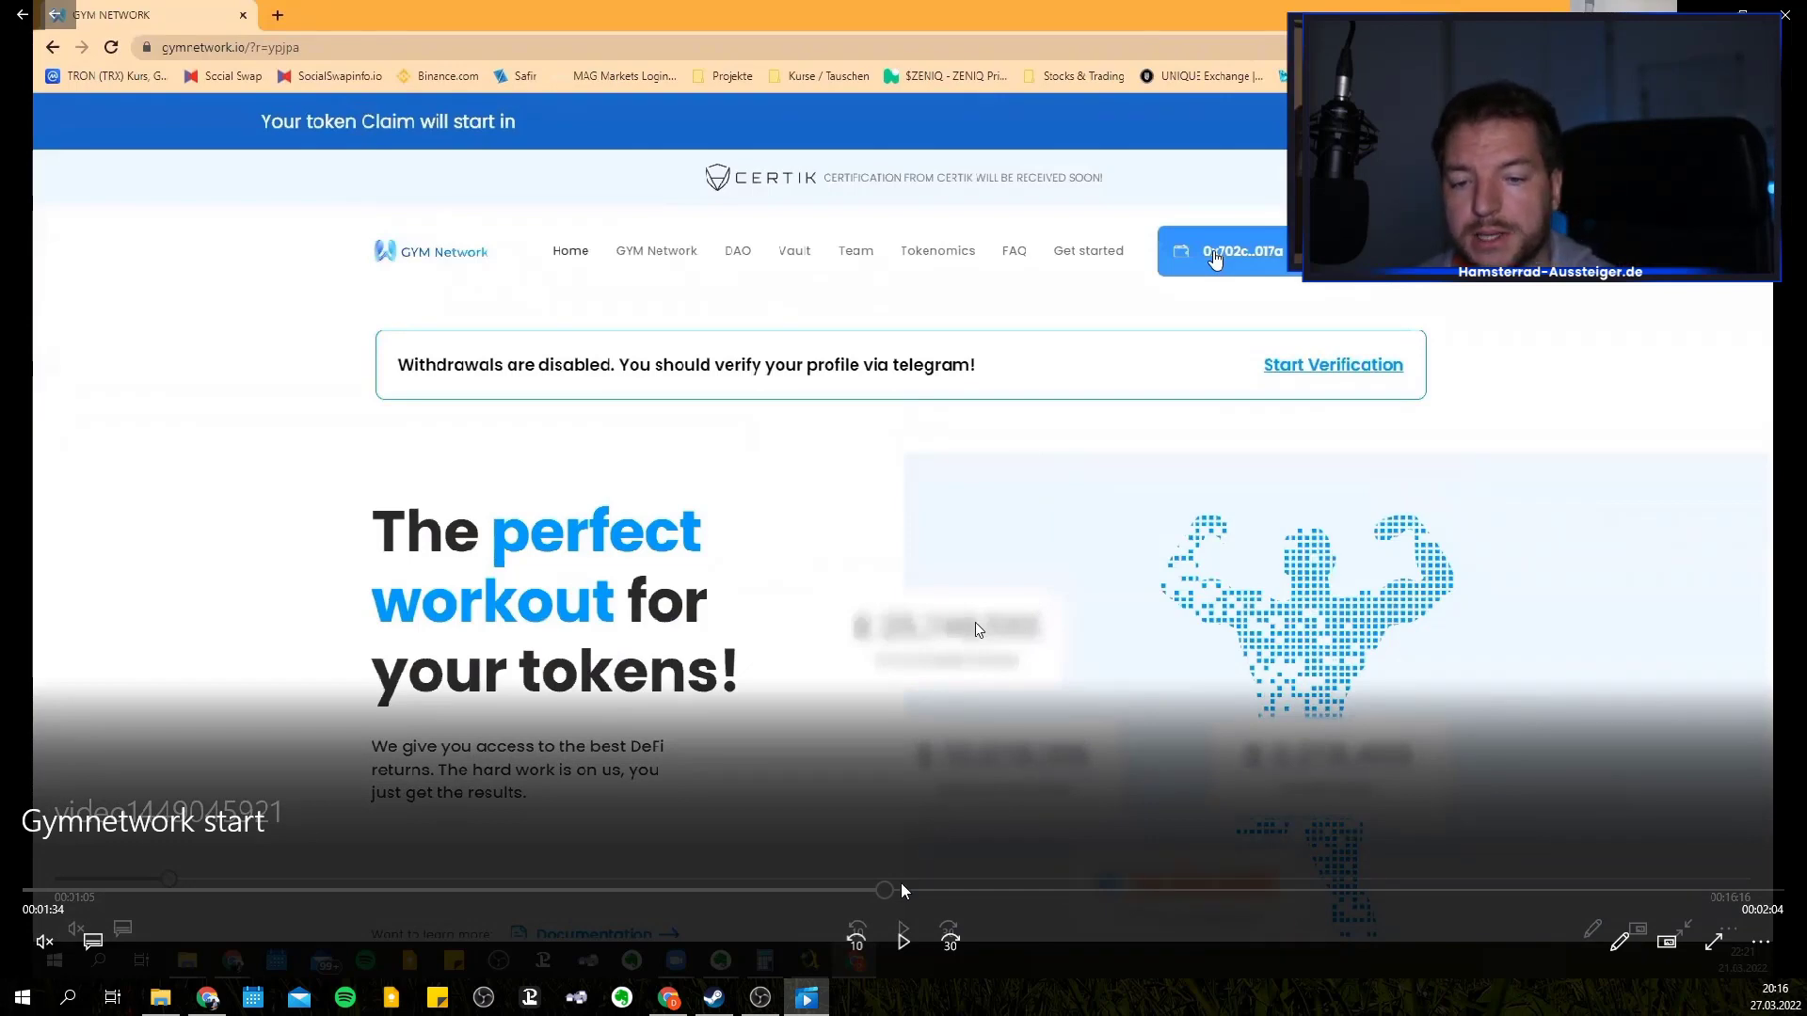
drag(892, 891, 1166, 893)
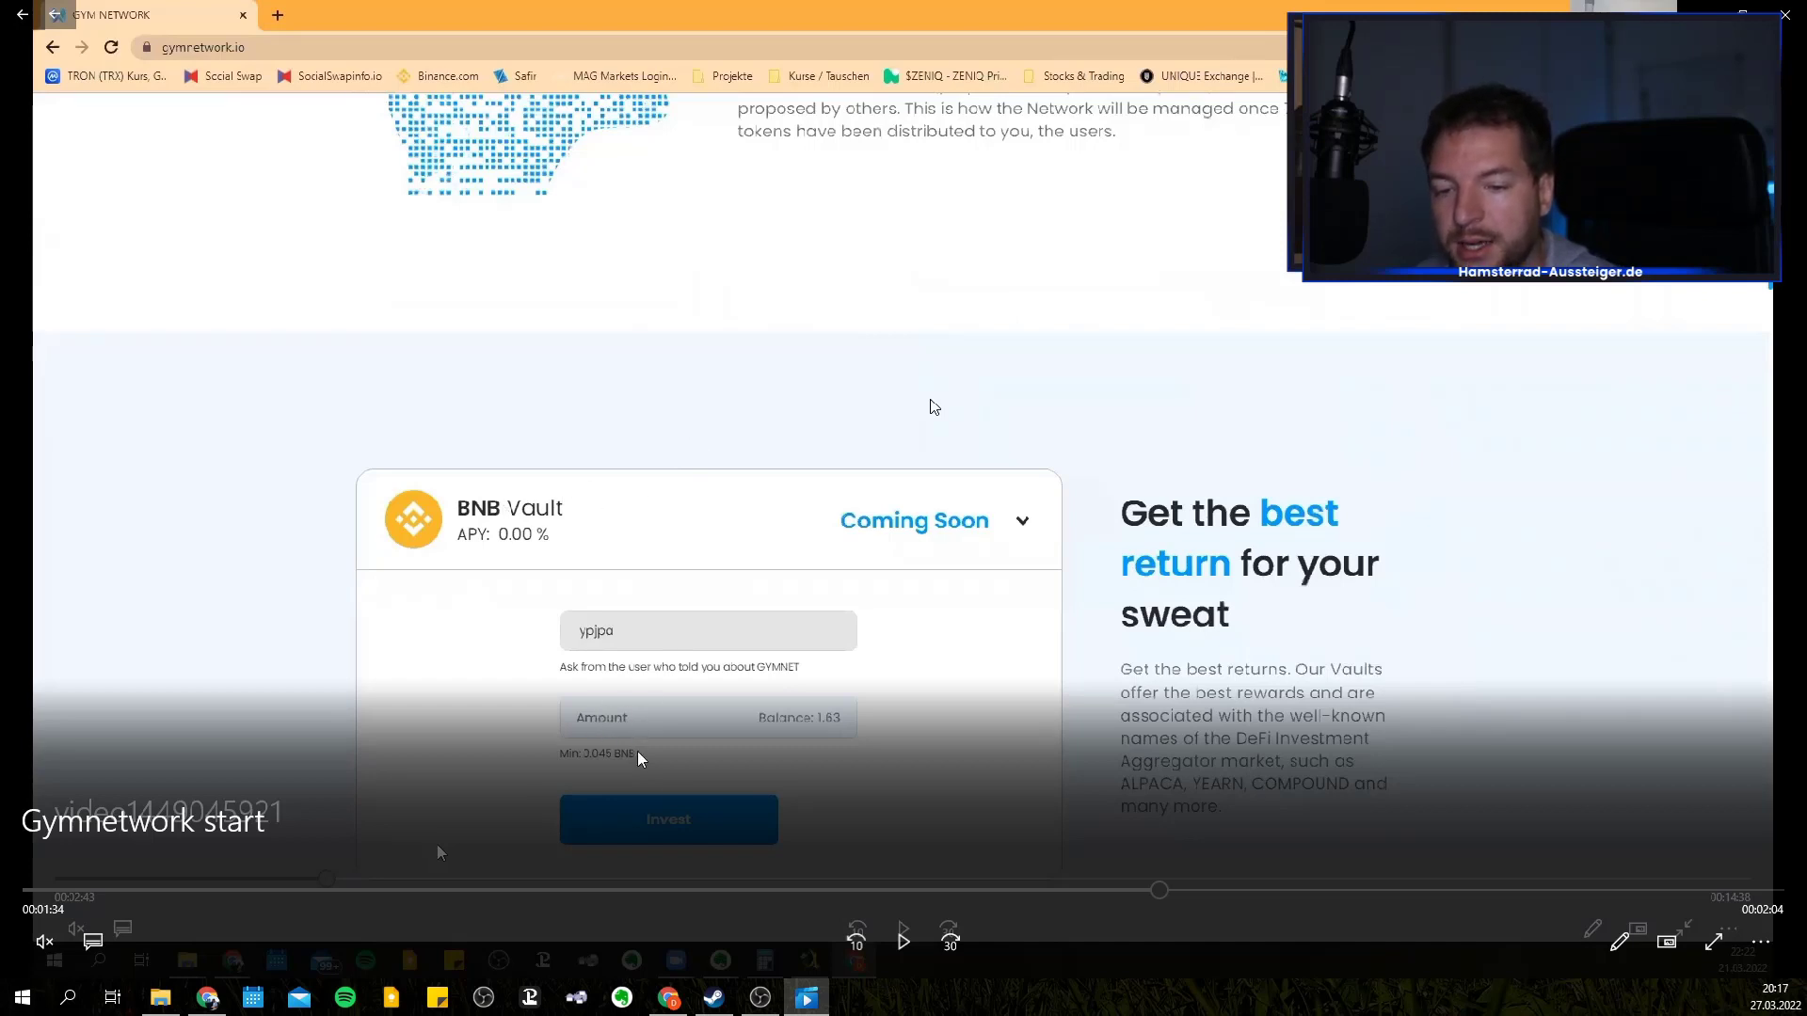
drag(1163, 892, 1200, 890)
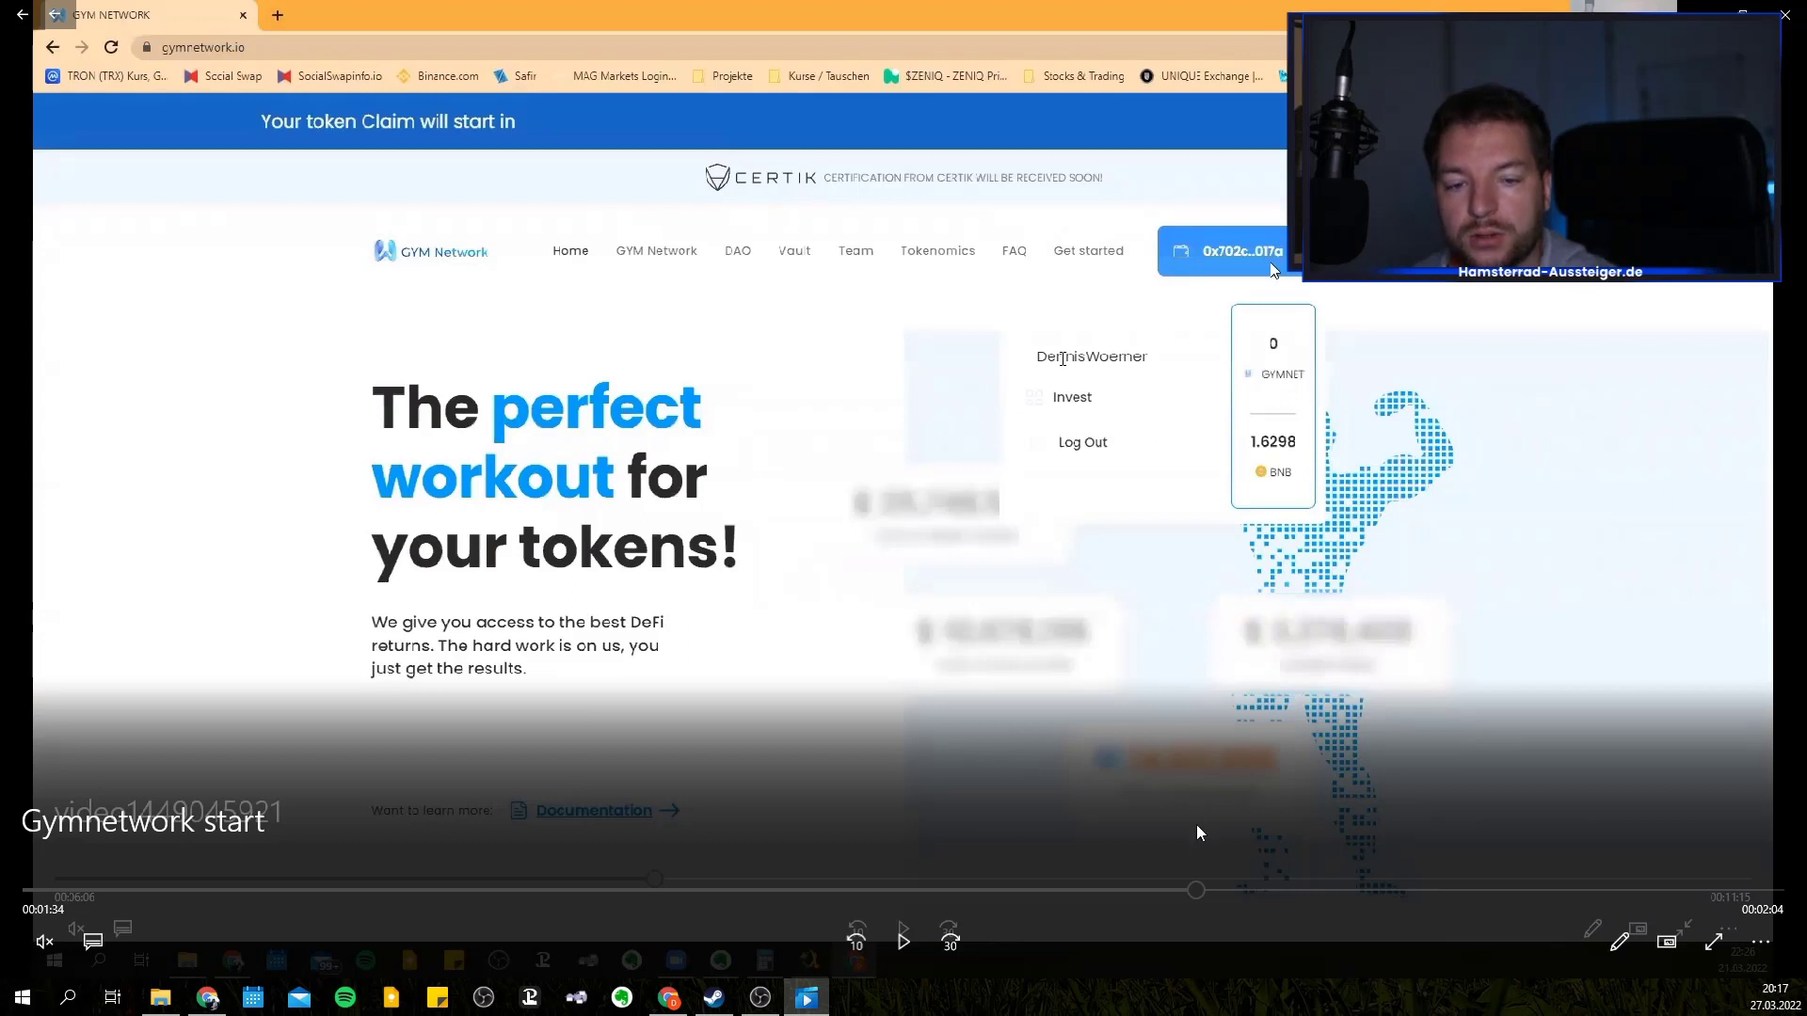
drag(1201, 890, 1240, 894)
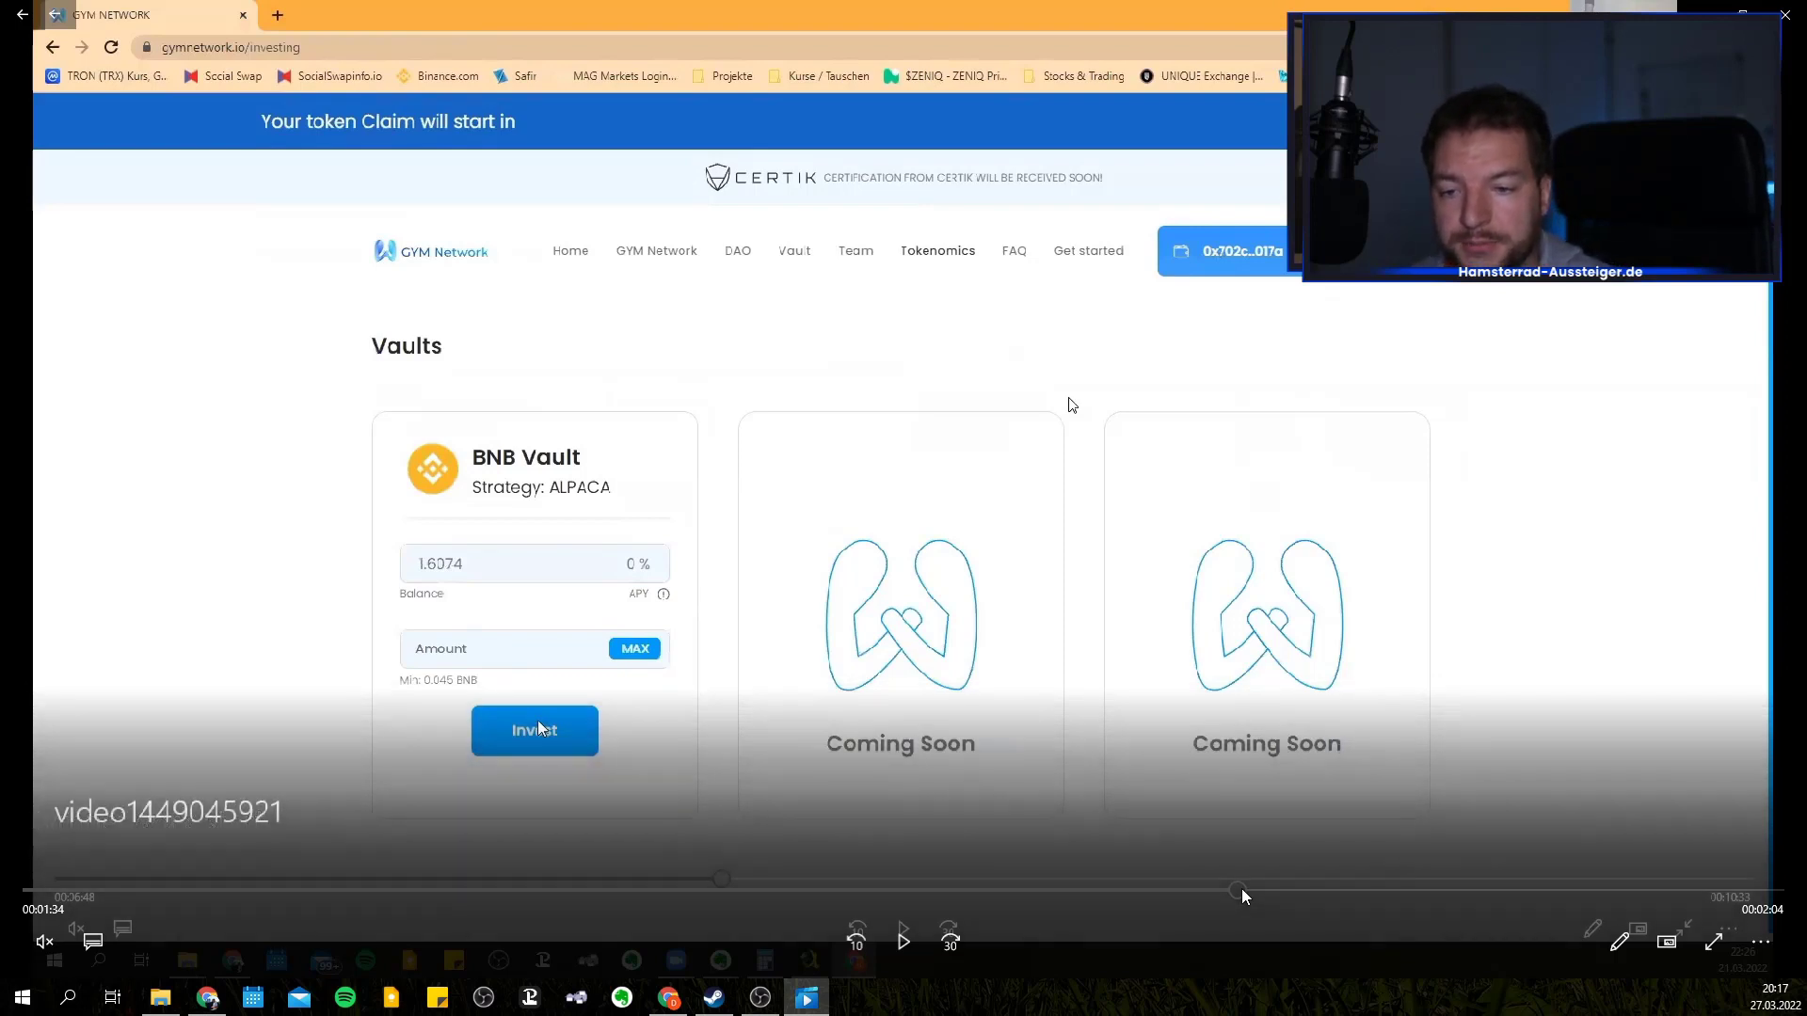
drag(1242, 892, 1402, 906)
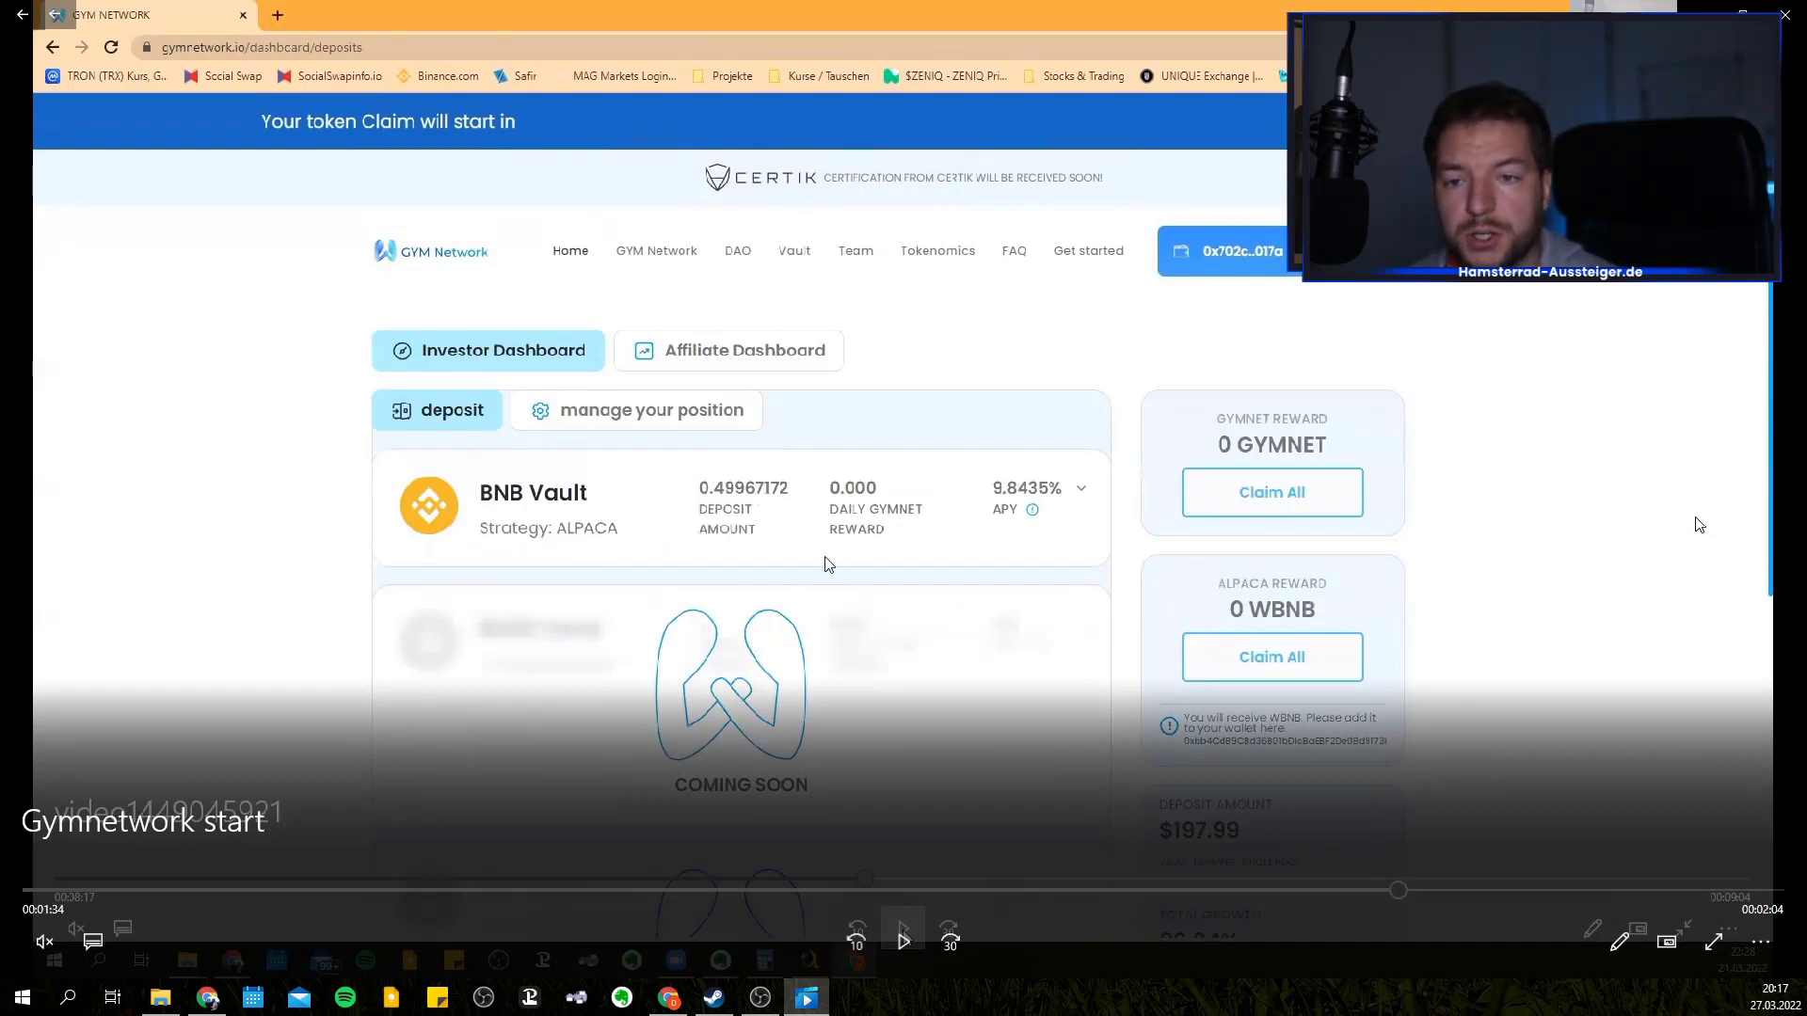
click(1785, 15)
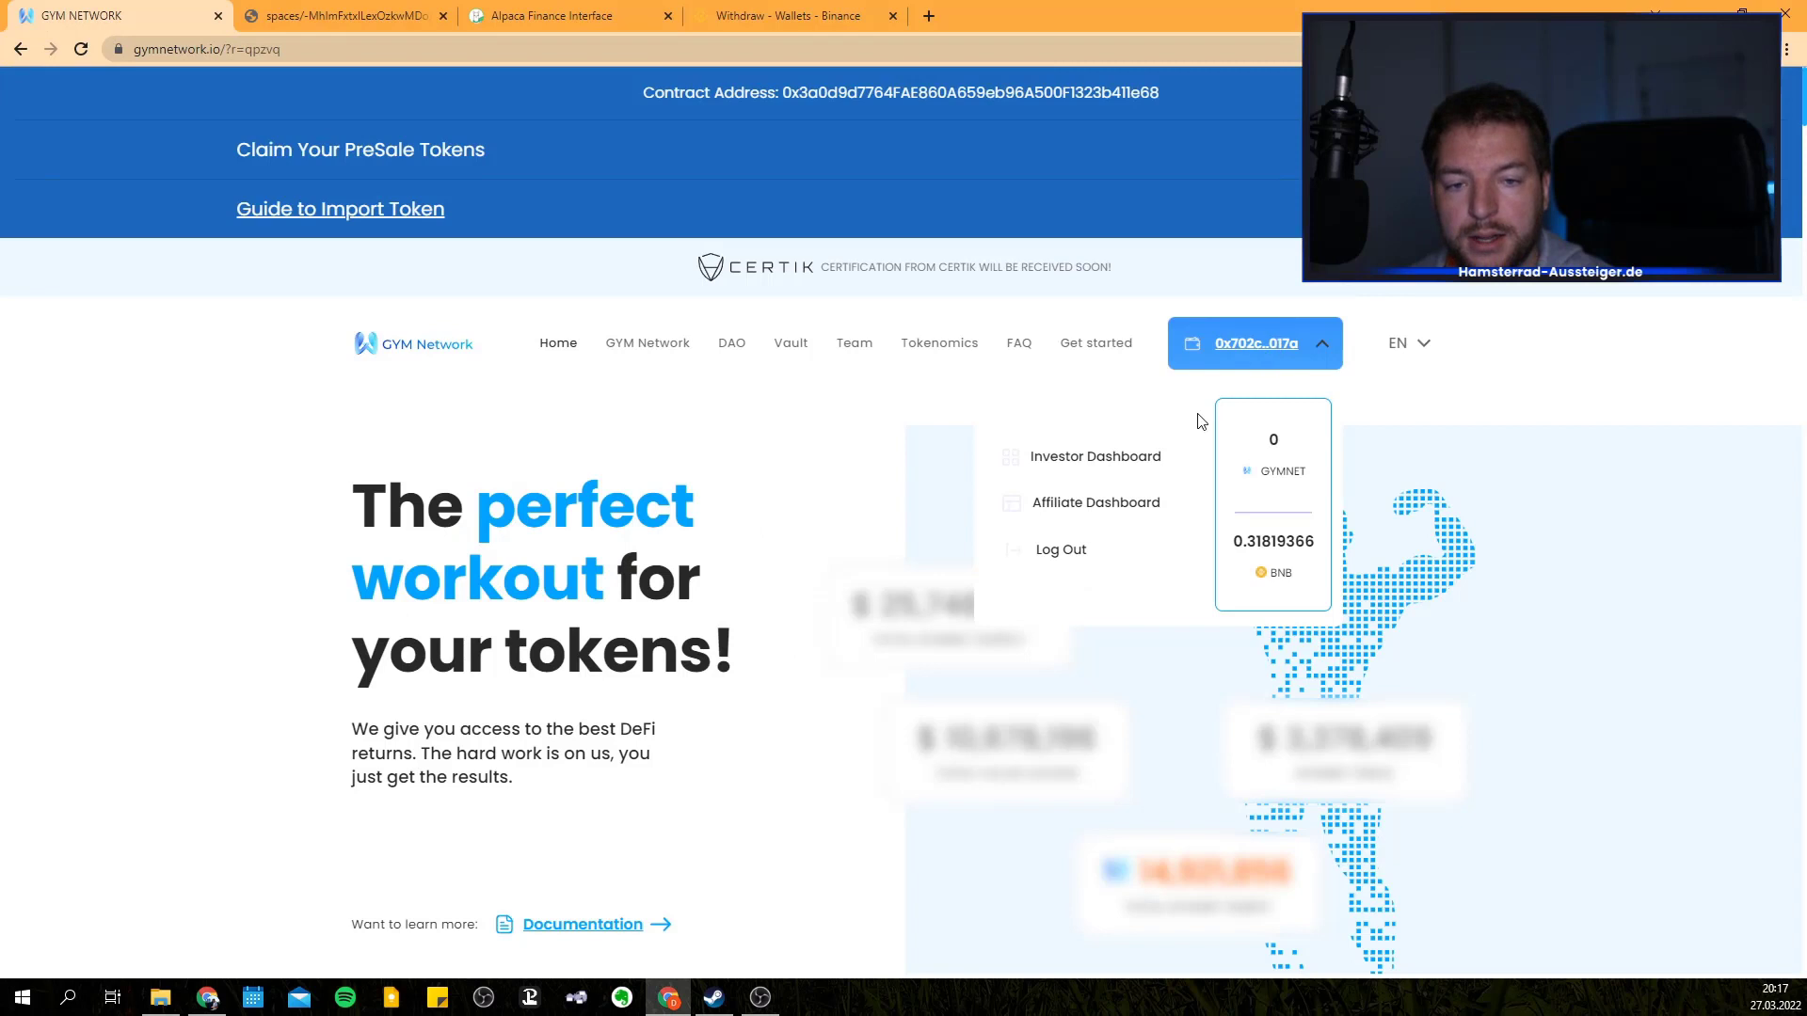
- Open the Investor Dashboard and expand the BNB Vault's deposit details to examine its rewards and deposit options
click(1092, 458)
scroll(1111, 470, down, 1)
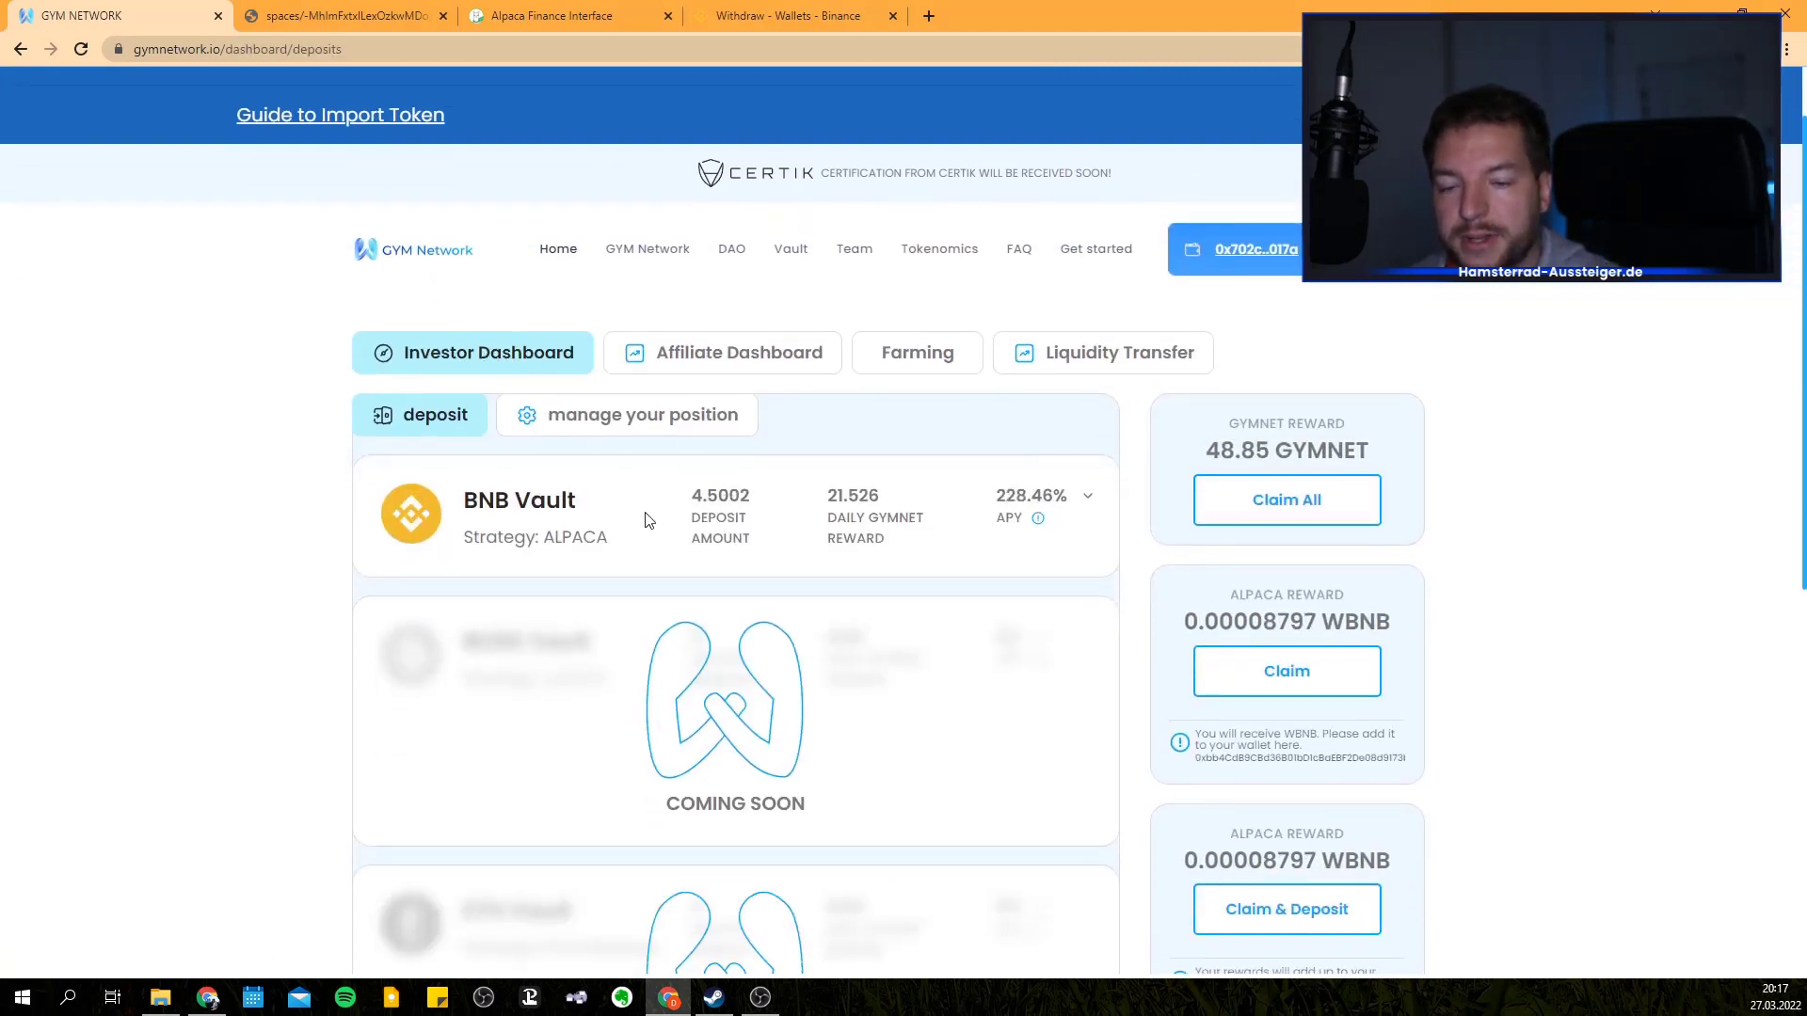
click(648, 519)
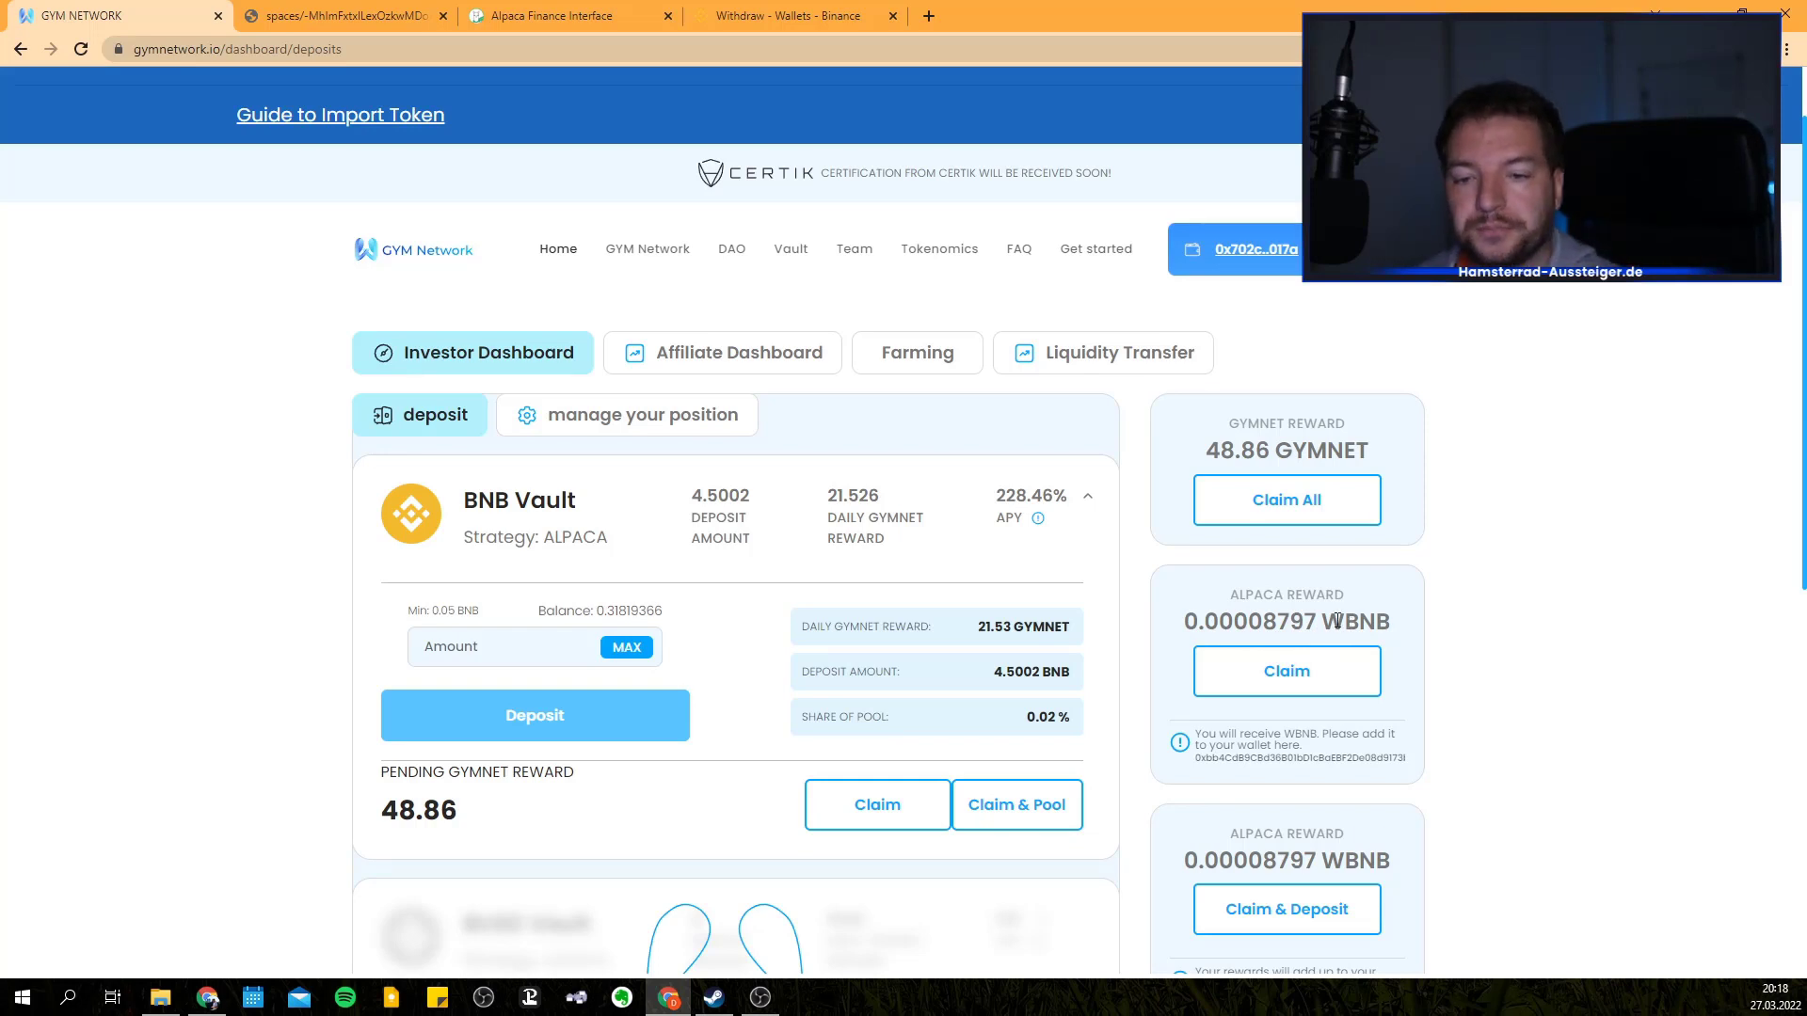
scroll(881, 535, down, 1)
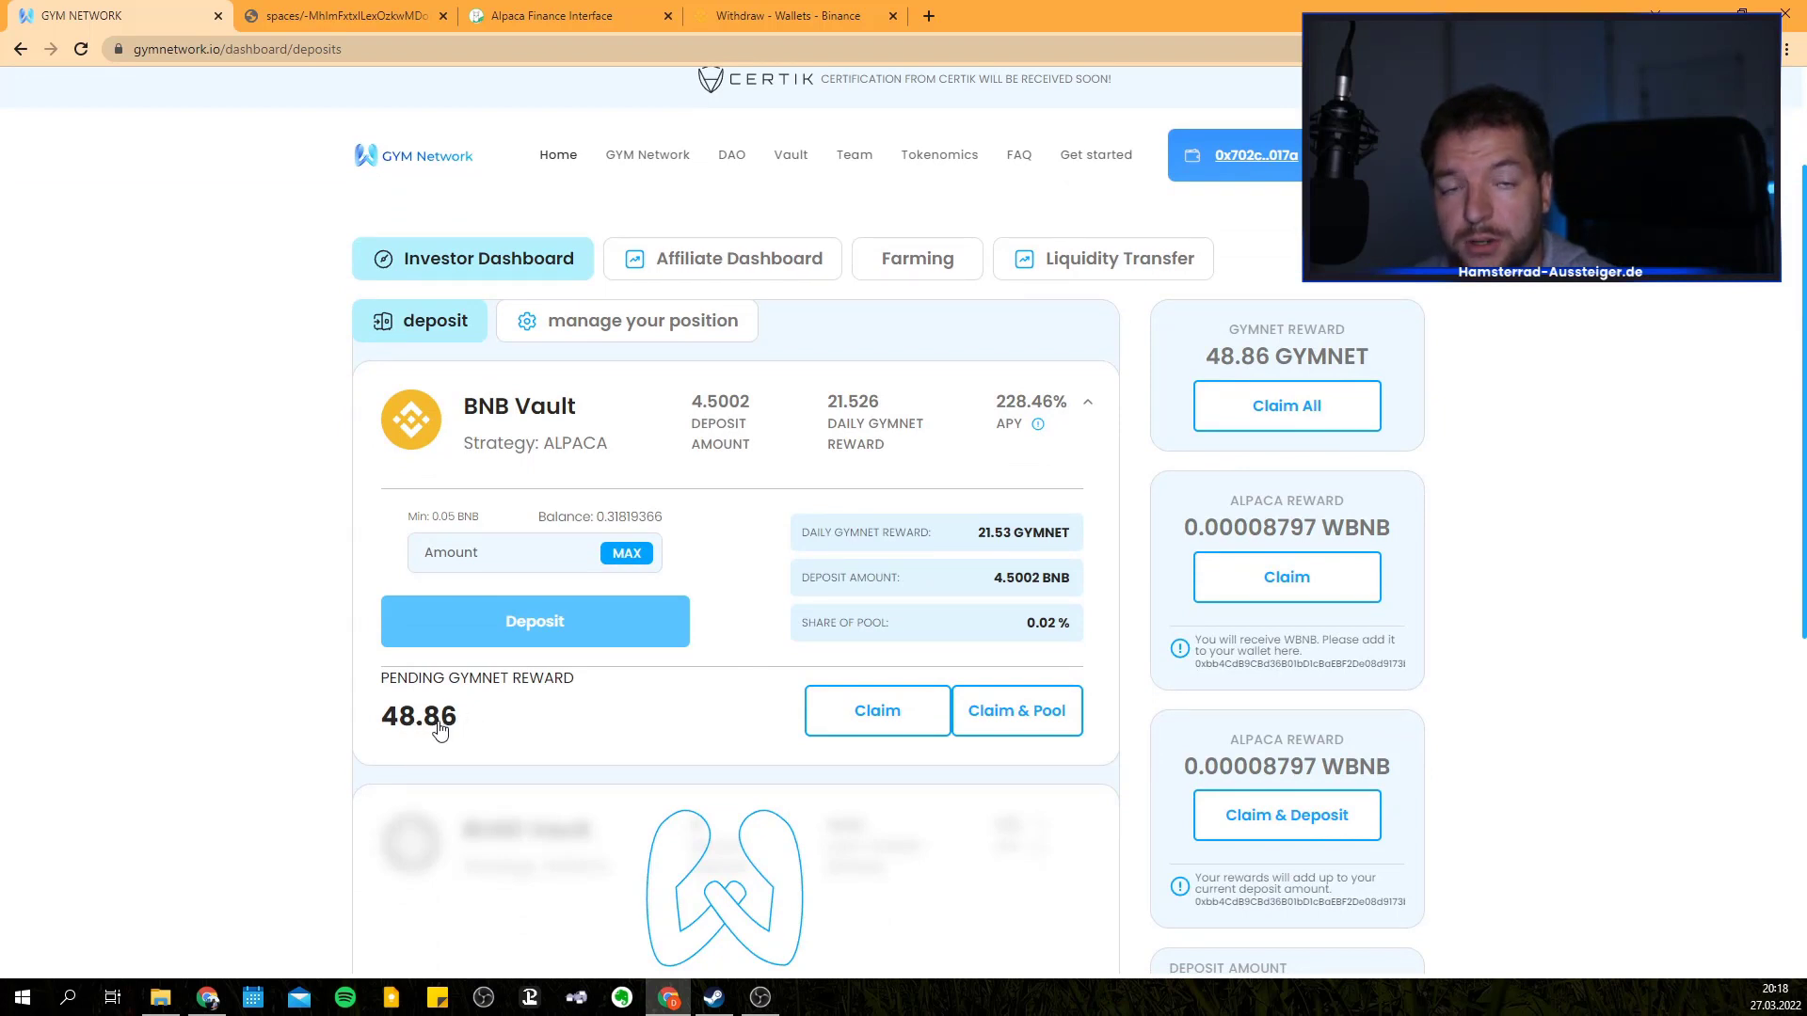
- Show the position management view and expand the BNB Vault to examine its withdrawal options
click(649, 321)
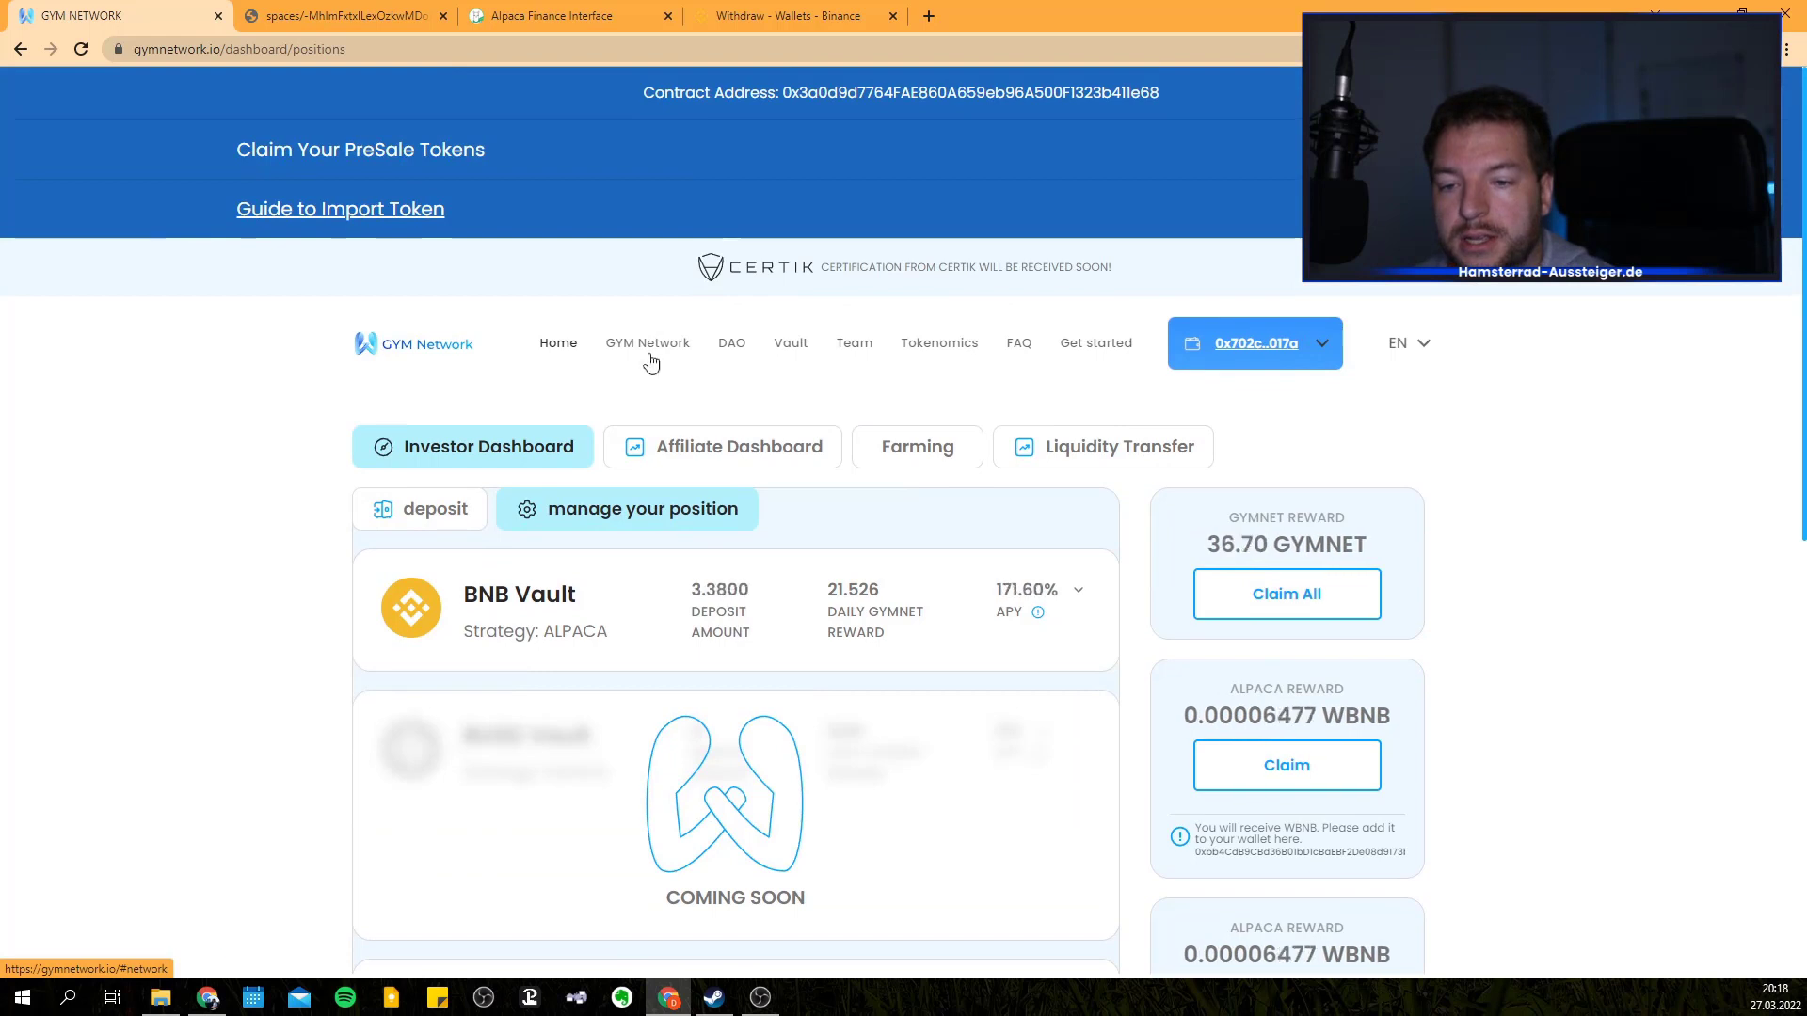
click(617, 621)
scroll(618, 621, down, 1)
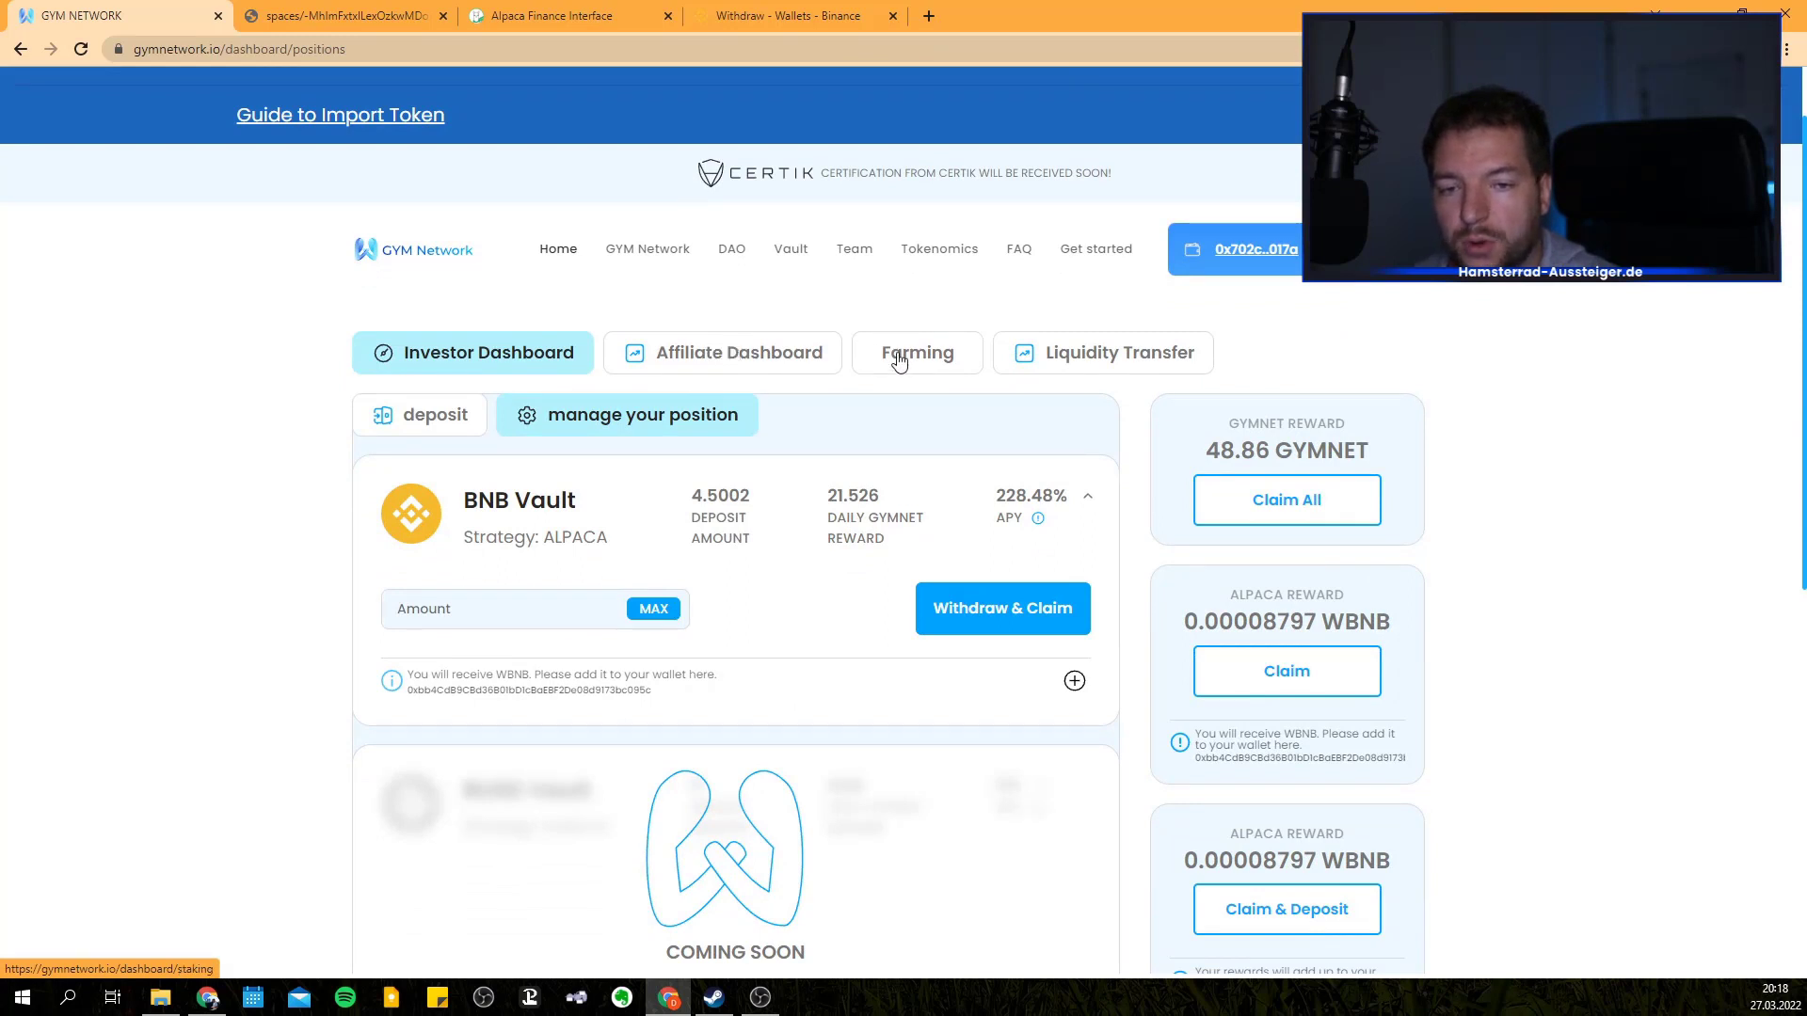
- View the Affiliate Dashboard's partner statistics and examine the BNB/GYMNET pool on the Farming page
click(731, 353)
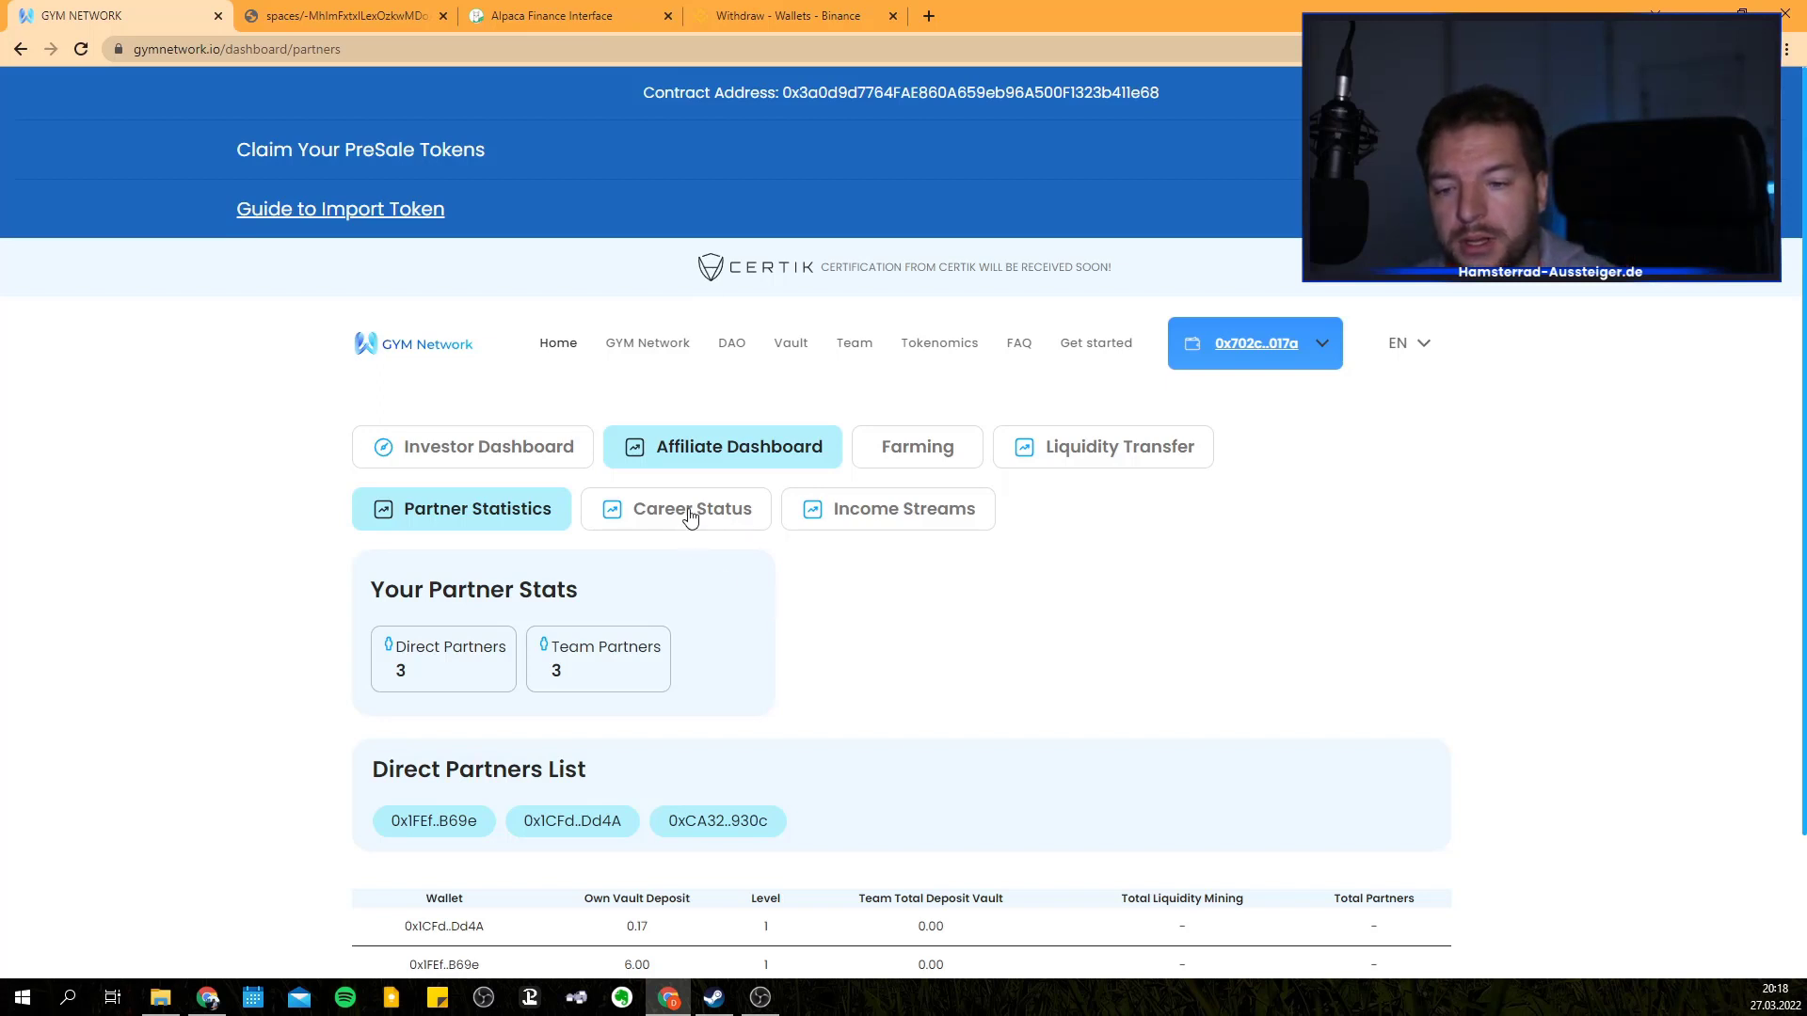
click(916, 452)
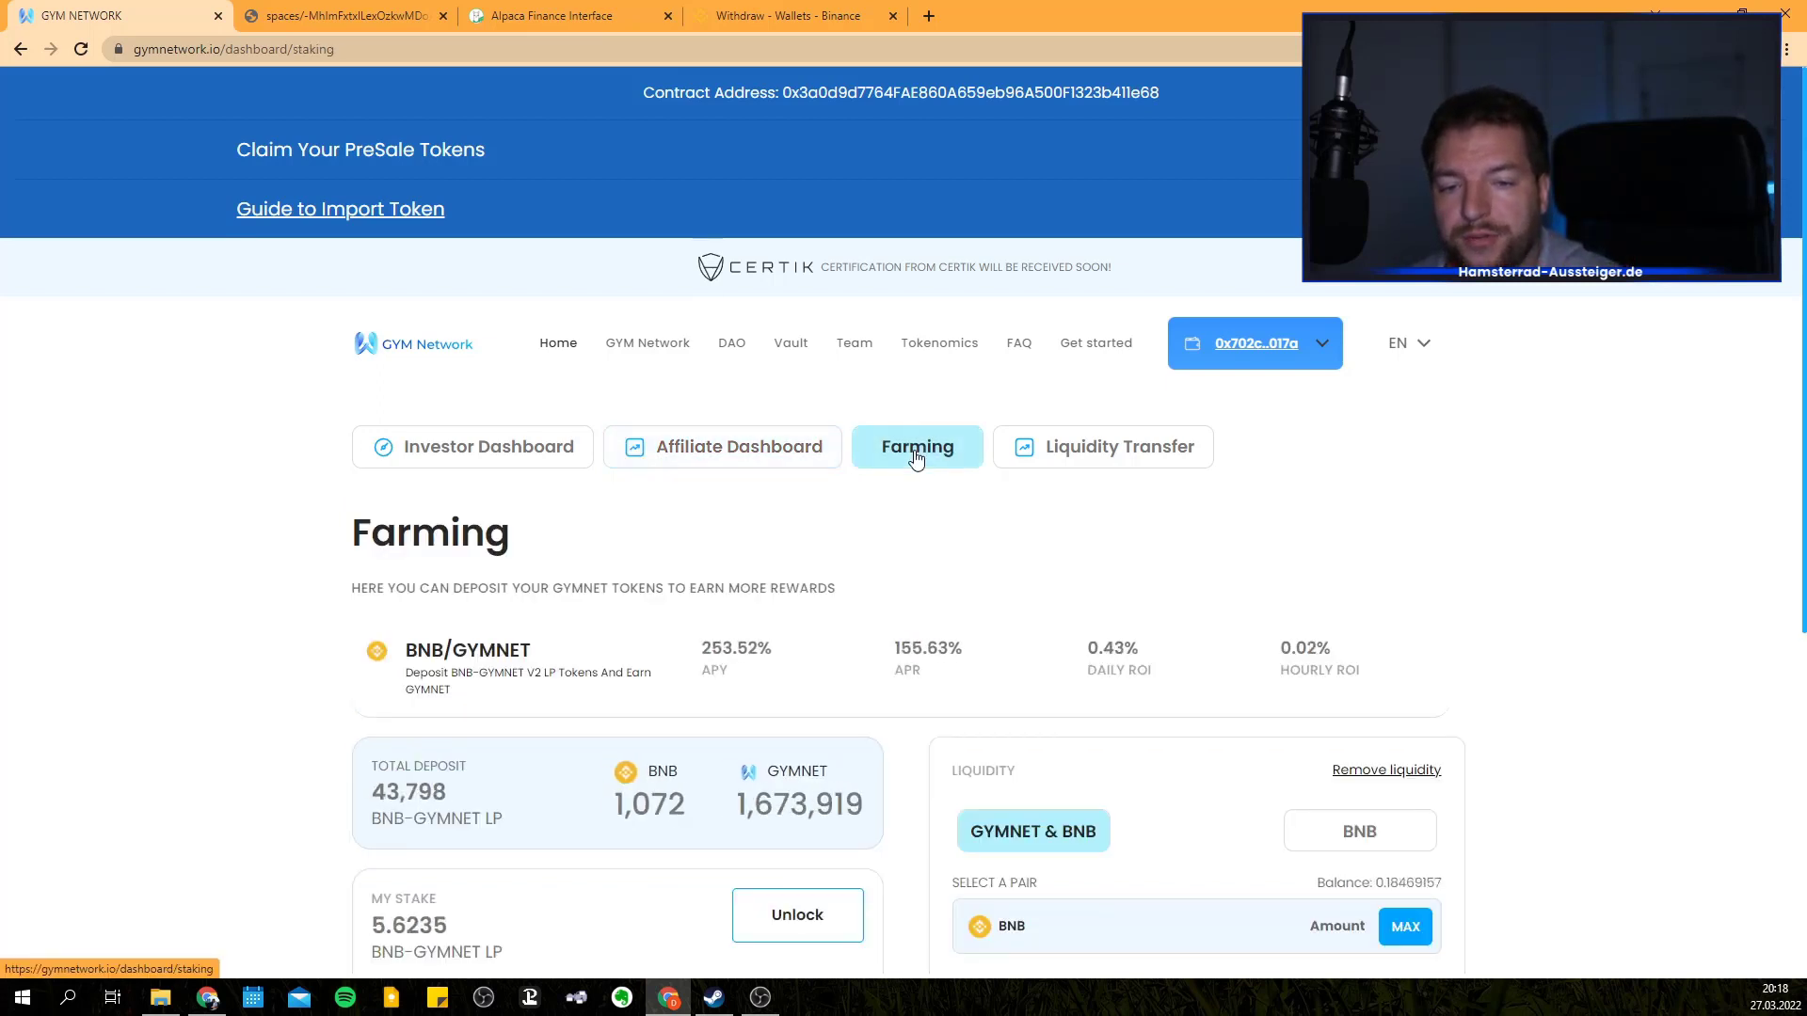
scroll(908, 457, down, 1)
scroll(909, 456, down, 1)
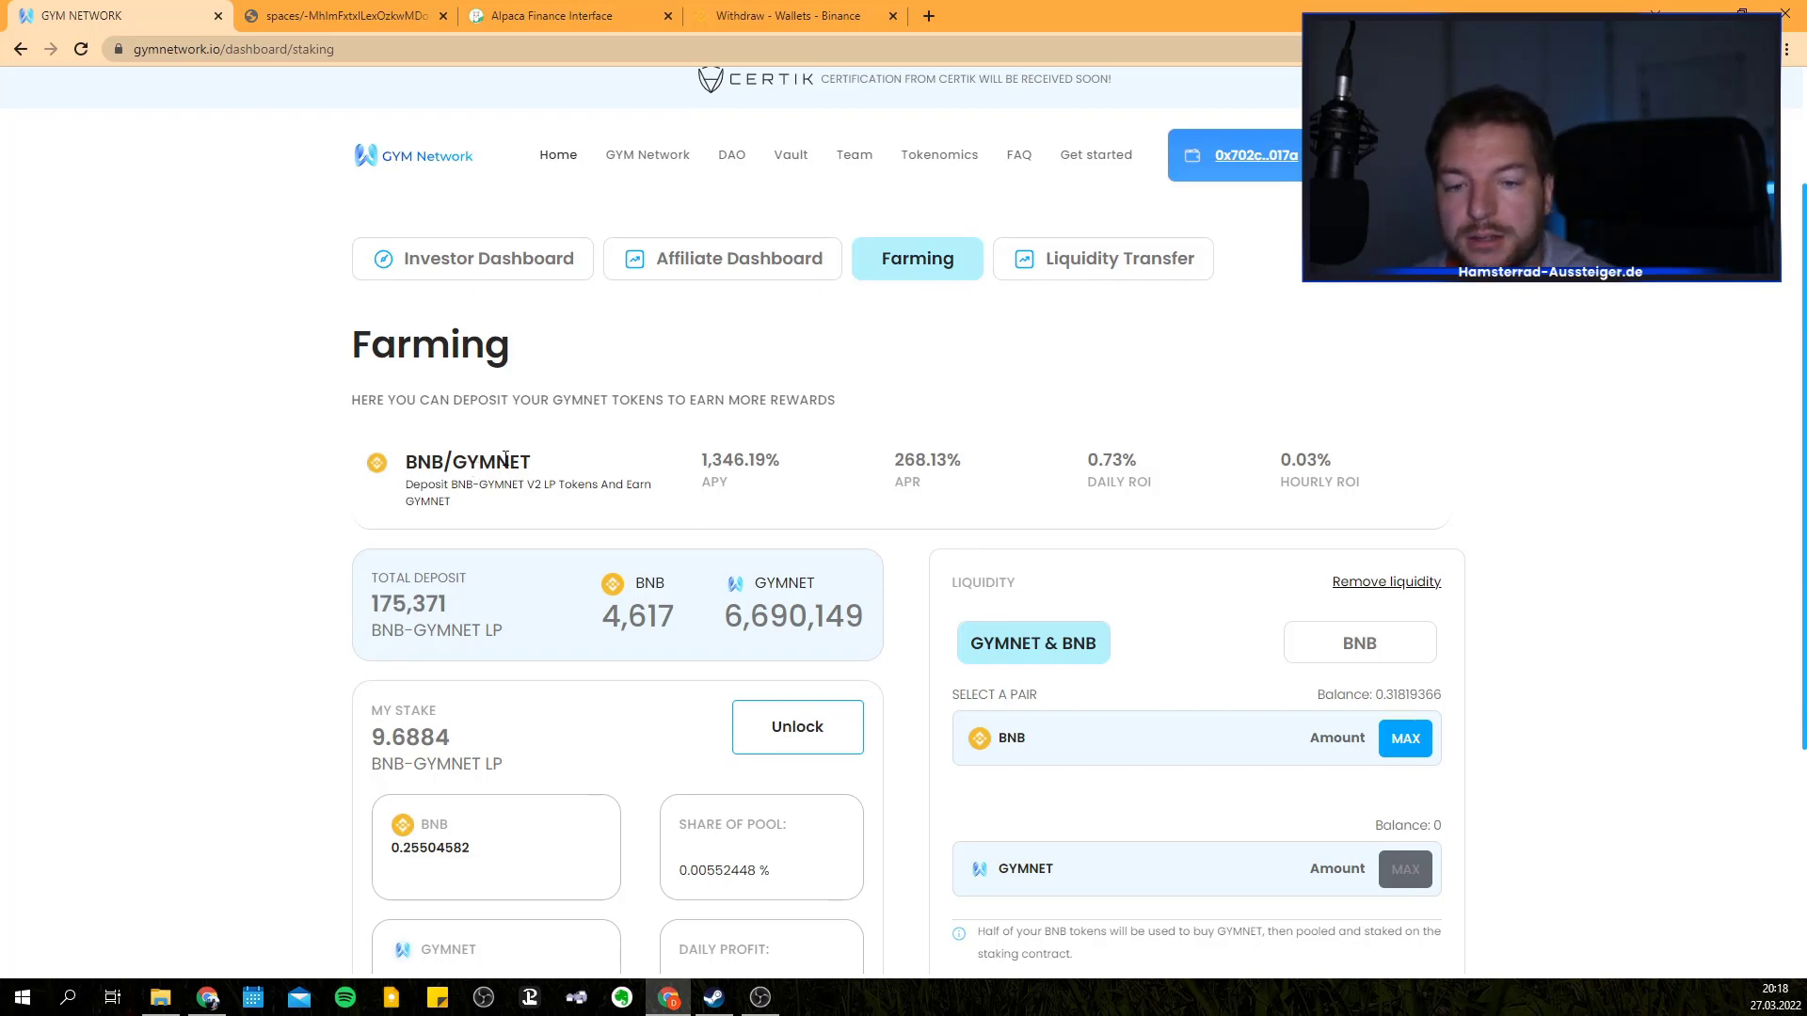
- Enter the full balance of 0.31819366 BNB as the BNB amount for the GYMNET & BNB liquidity pair
scroll(1029, 512, down, 2)
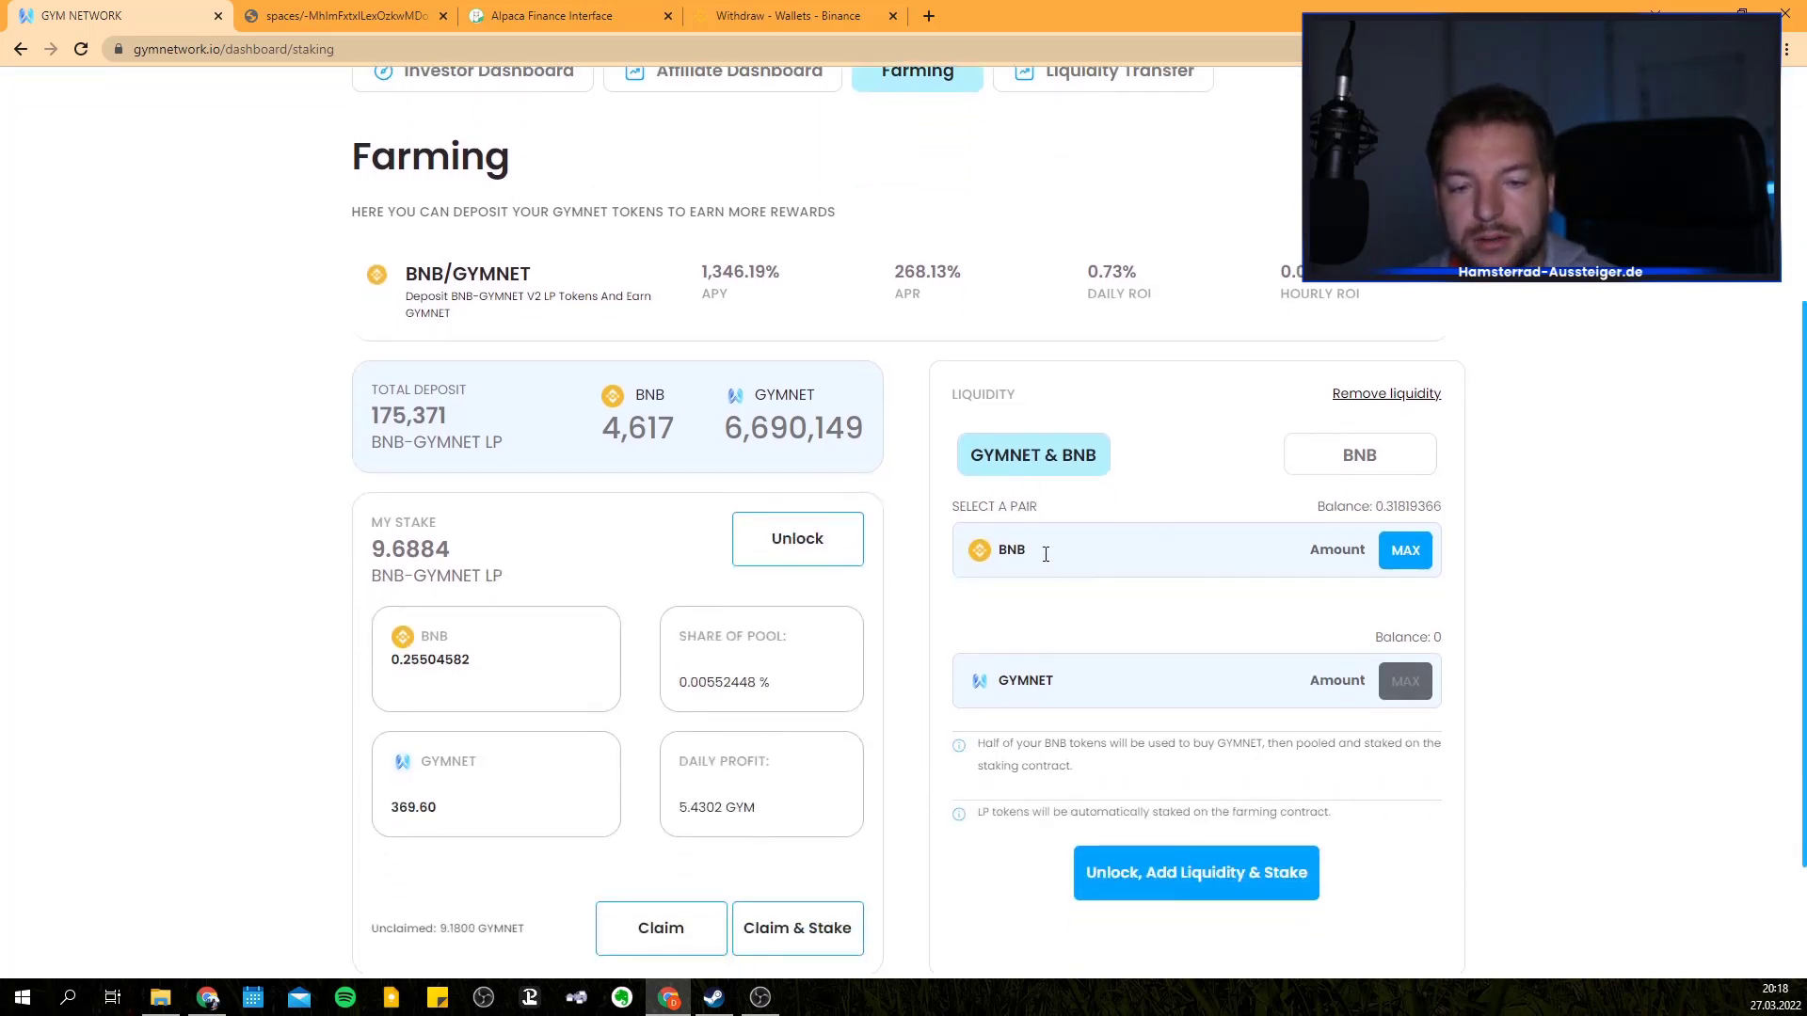
click(1094, 555)
text(0.31819366)
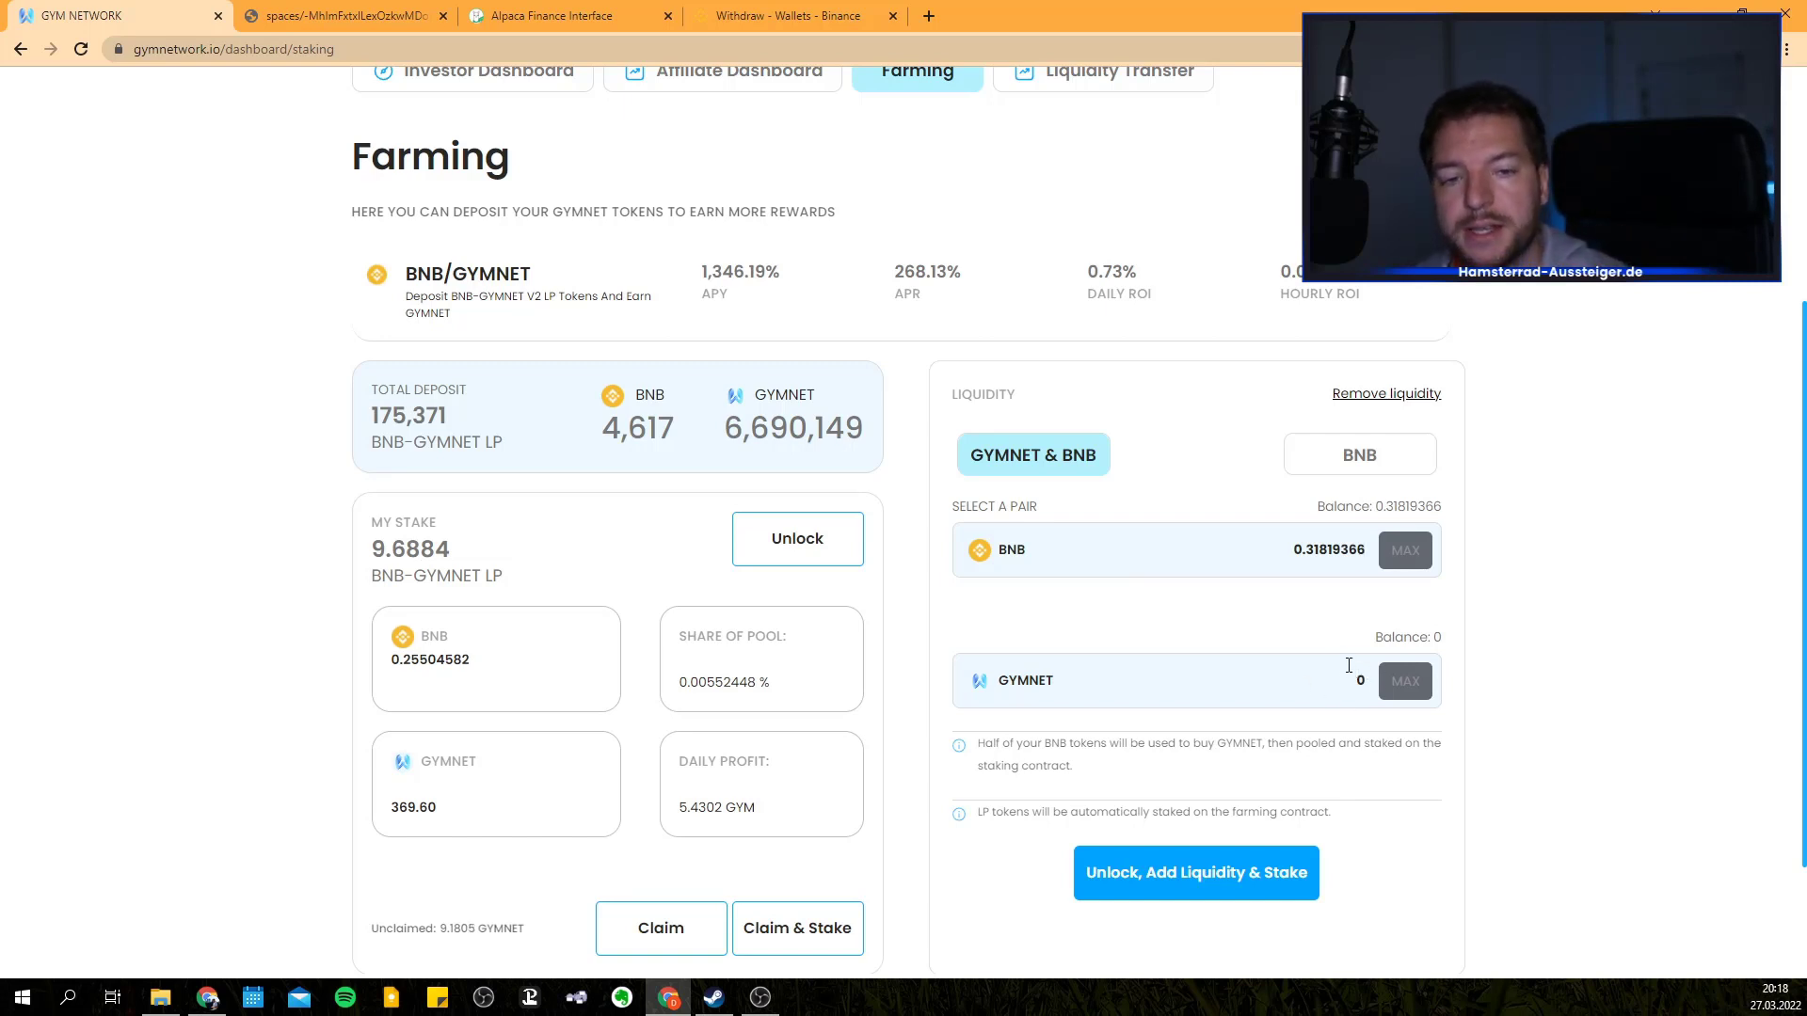
- Switch the liquidity form to BNB only with the maximum 0.31819366 BNB, and return it to the GYMNET & BNB pair
click(1359, 458)
scroll(1299, 612, down, 3)
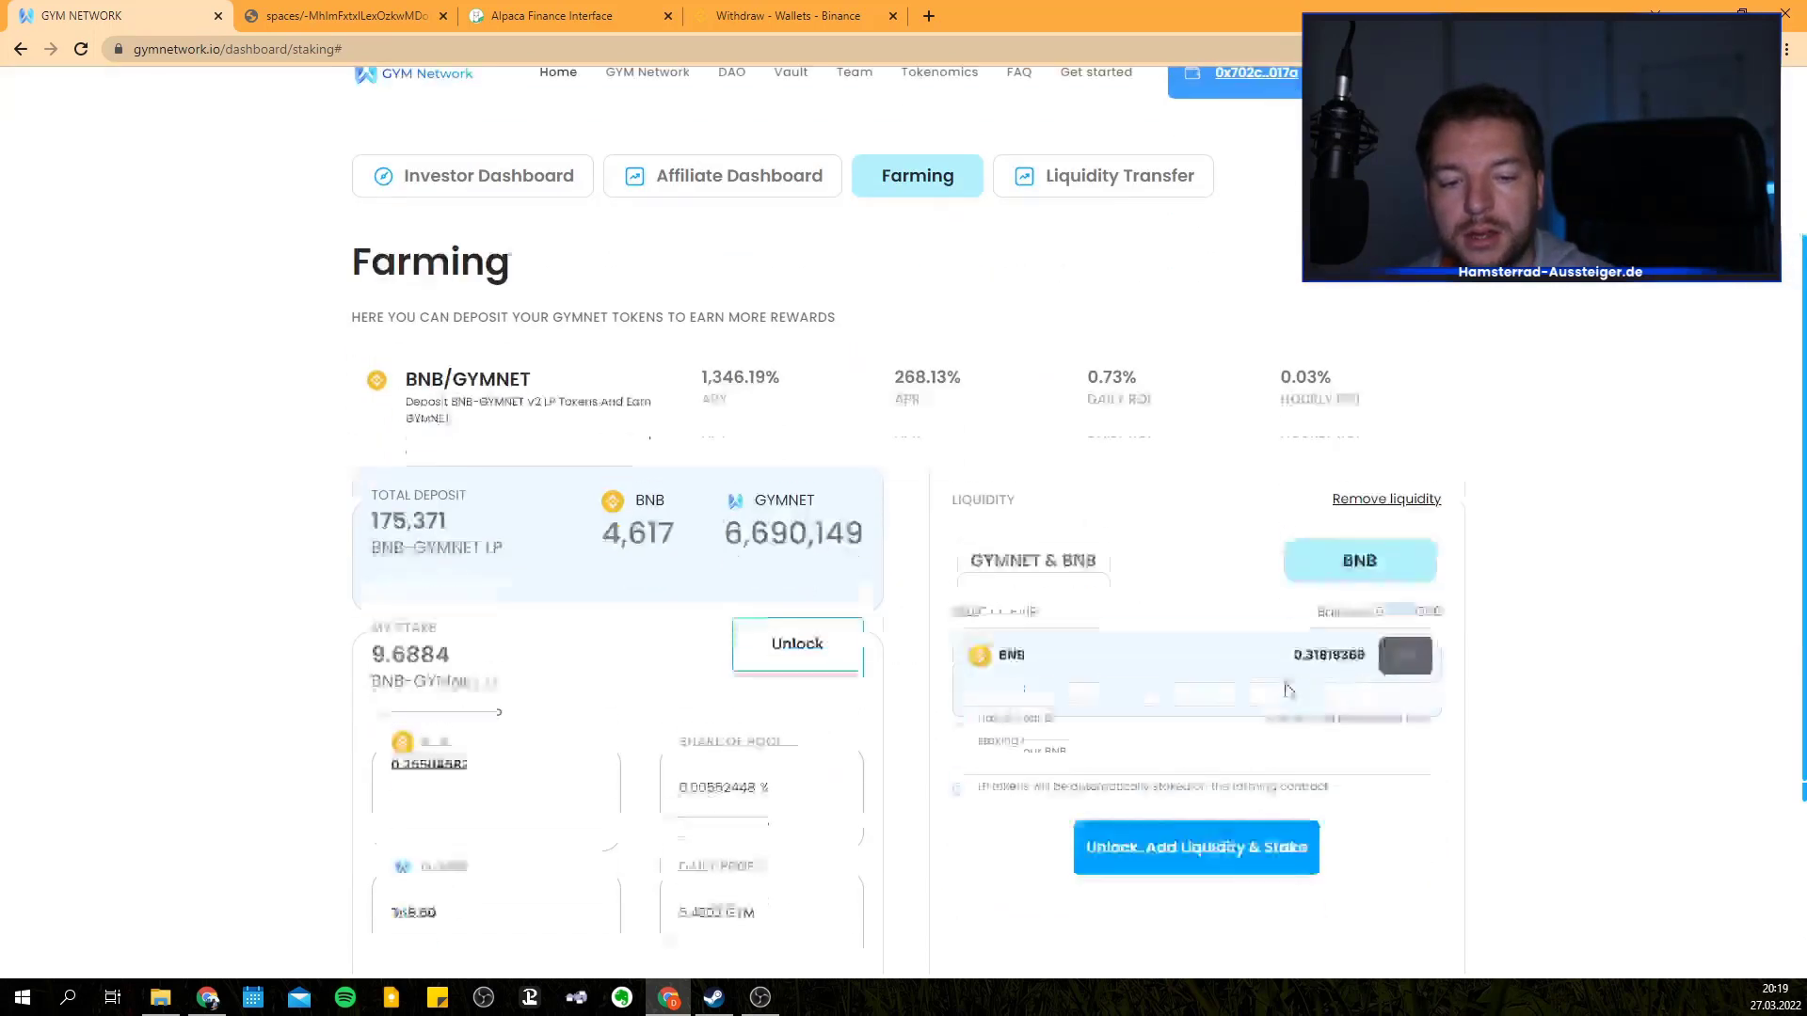
click(1397, 657)
click(1396, 657)
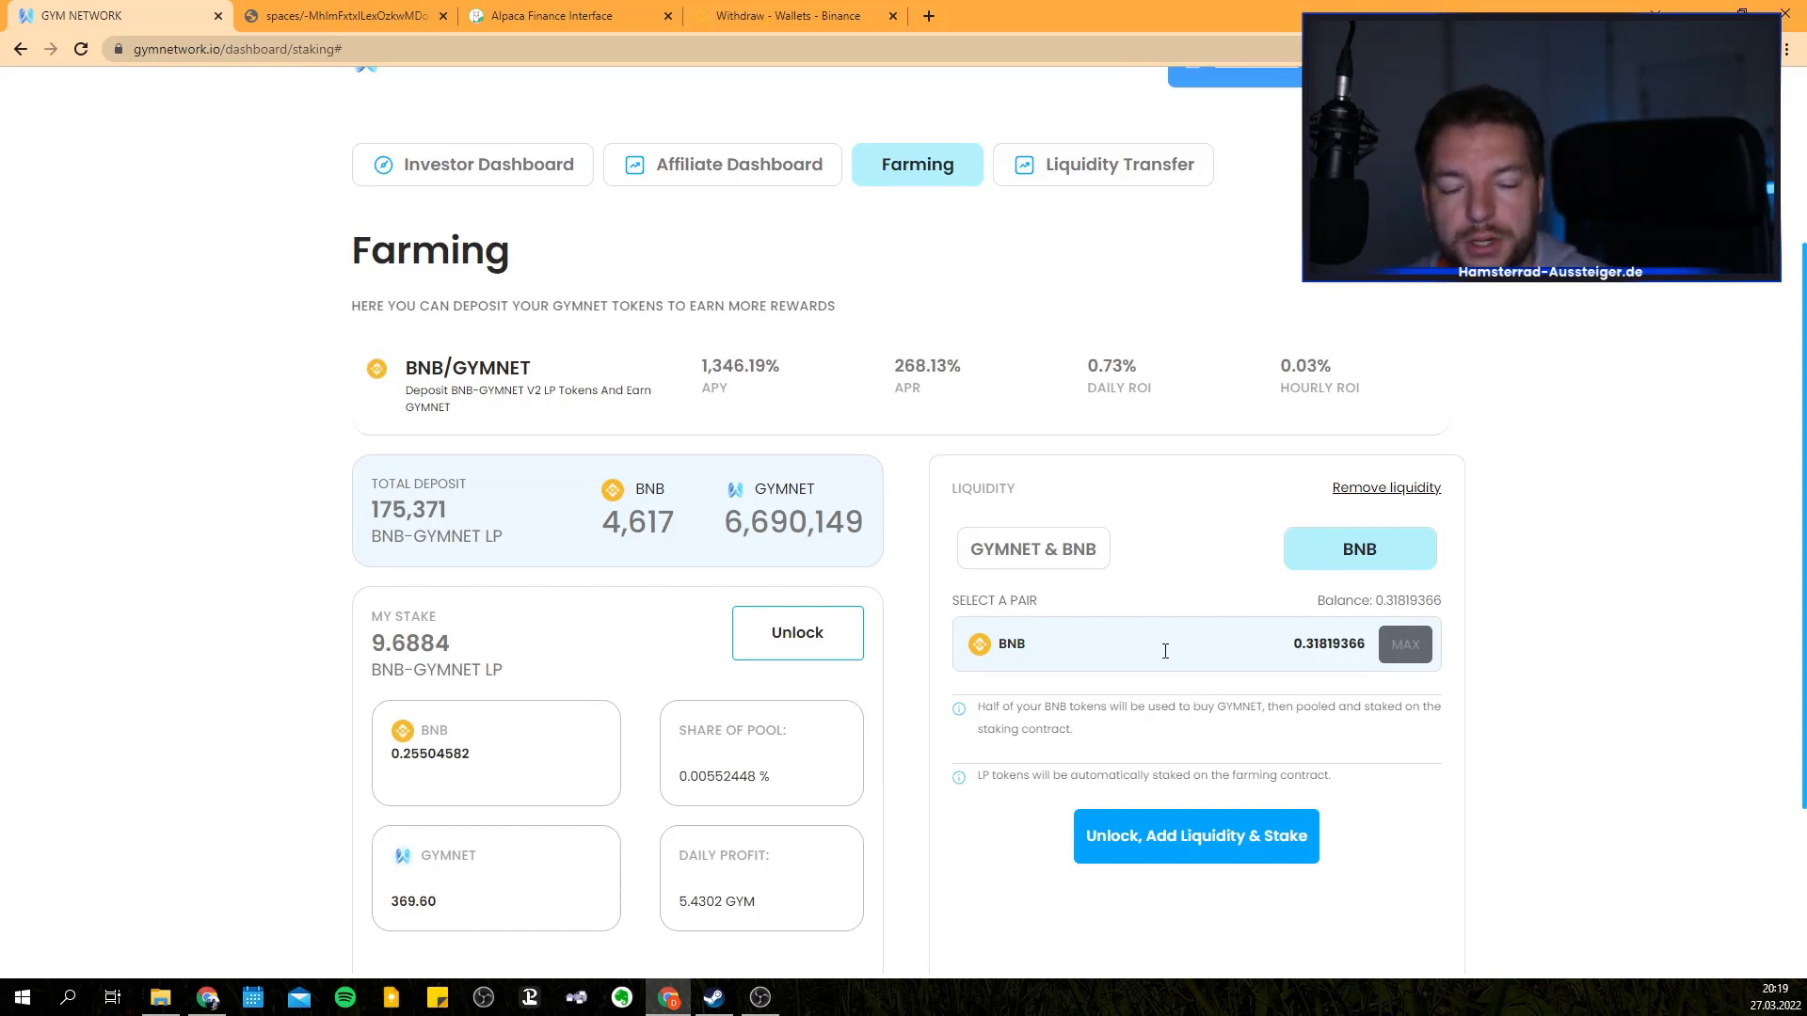
click(1065, 556)
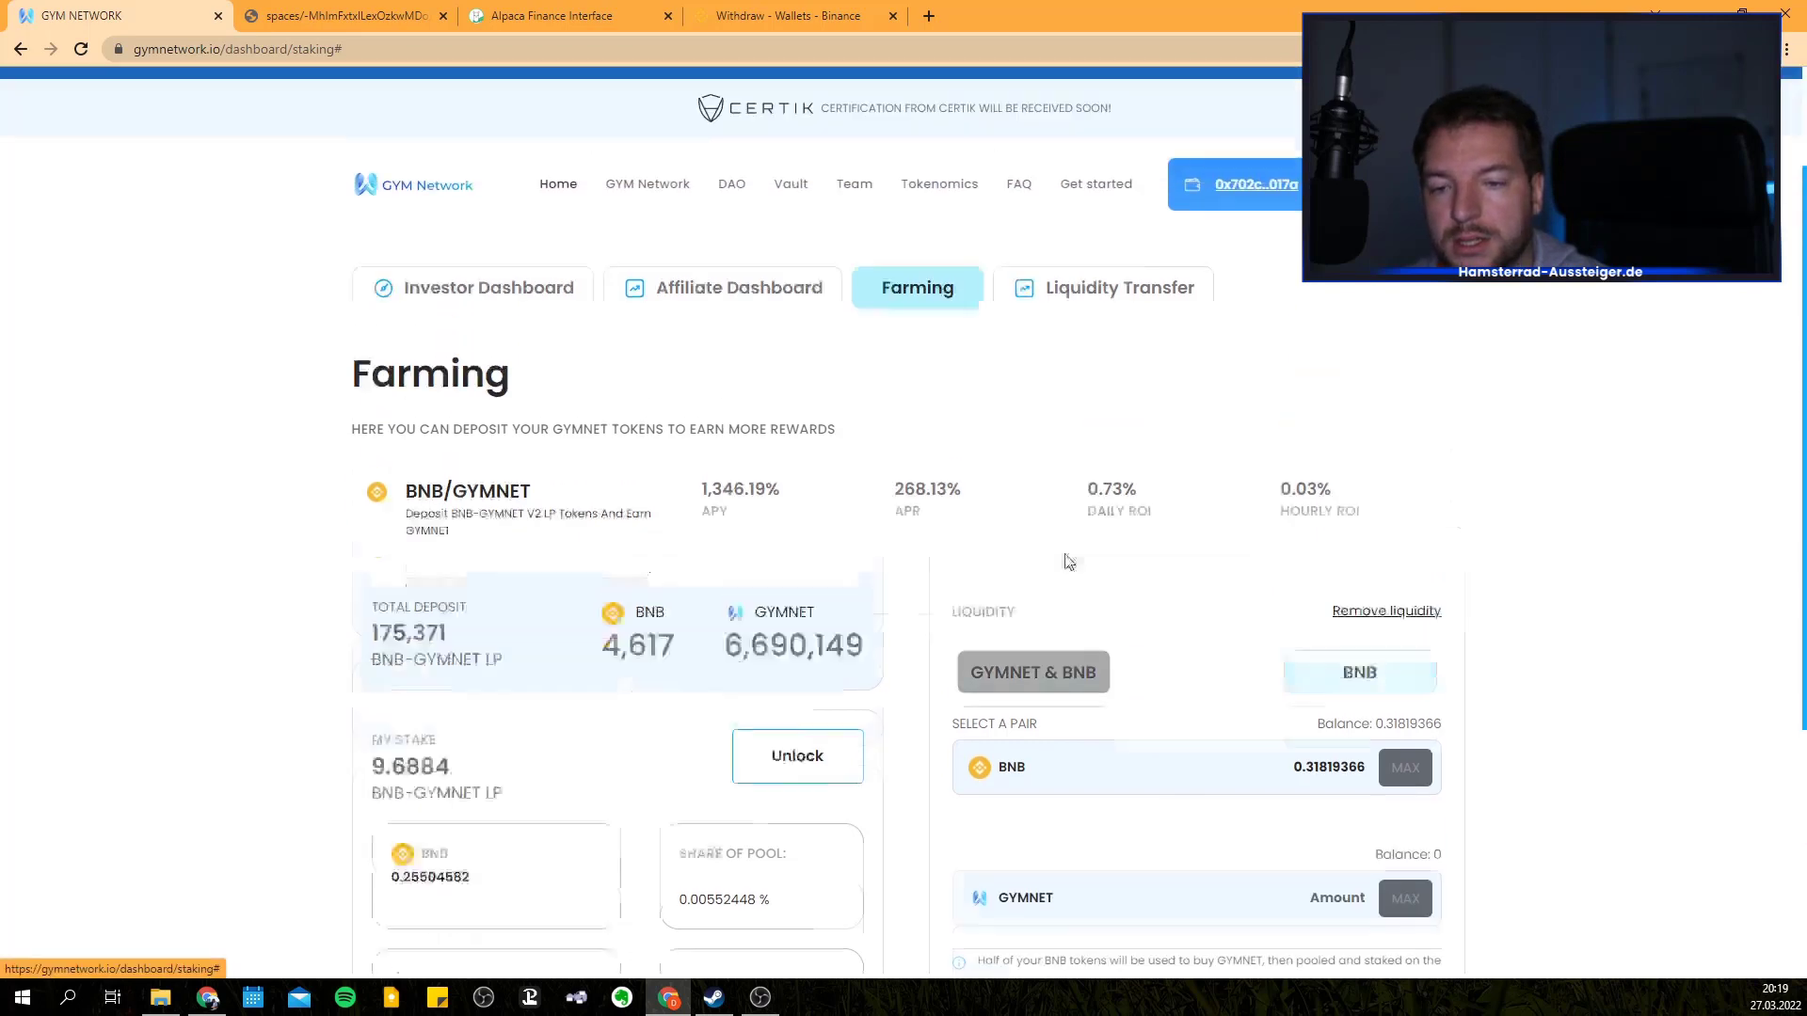
scroll(515, 677, down, 2)
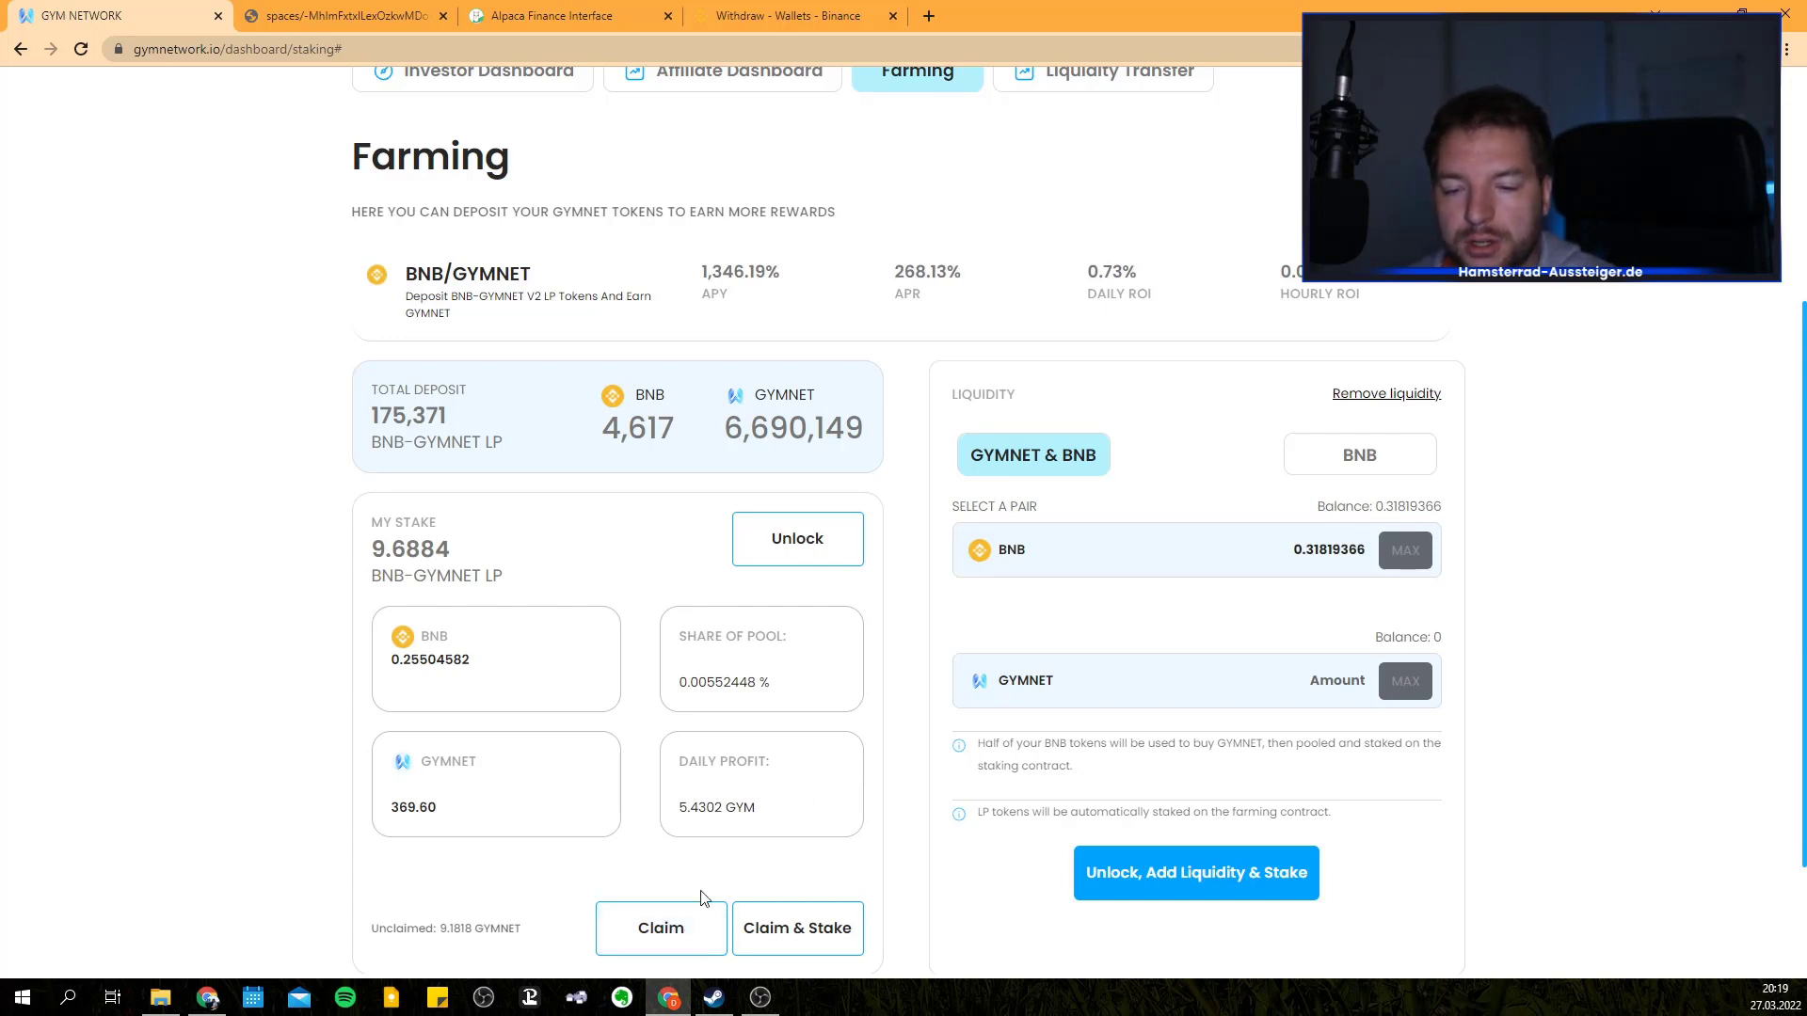
scroll(936, 795, up, 1)
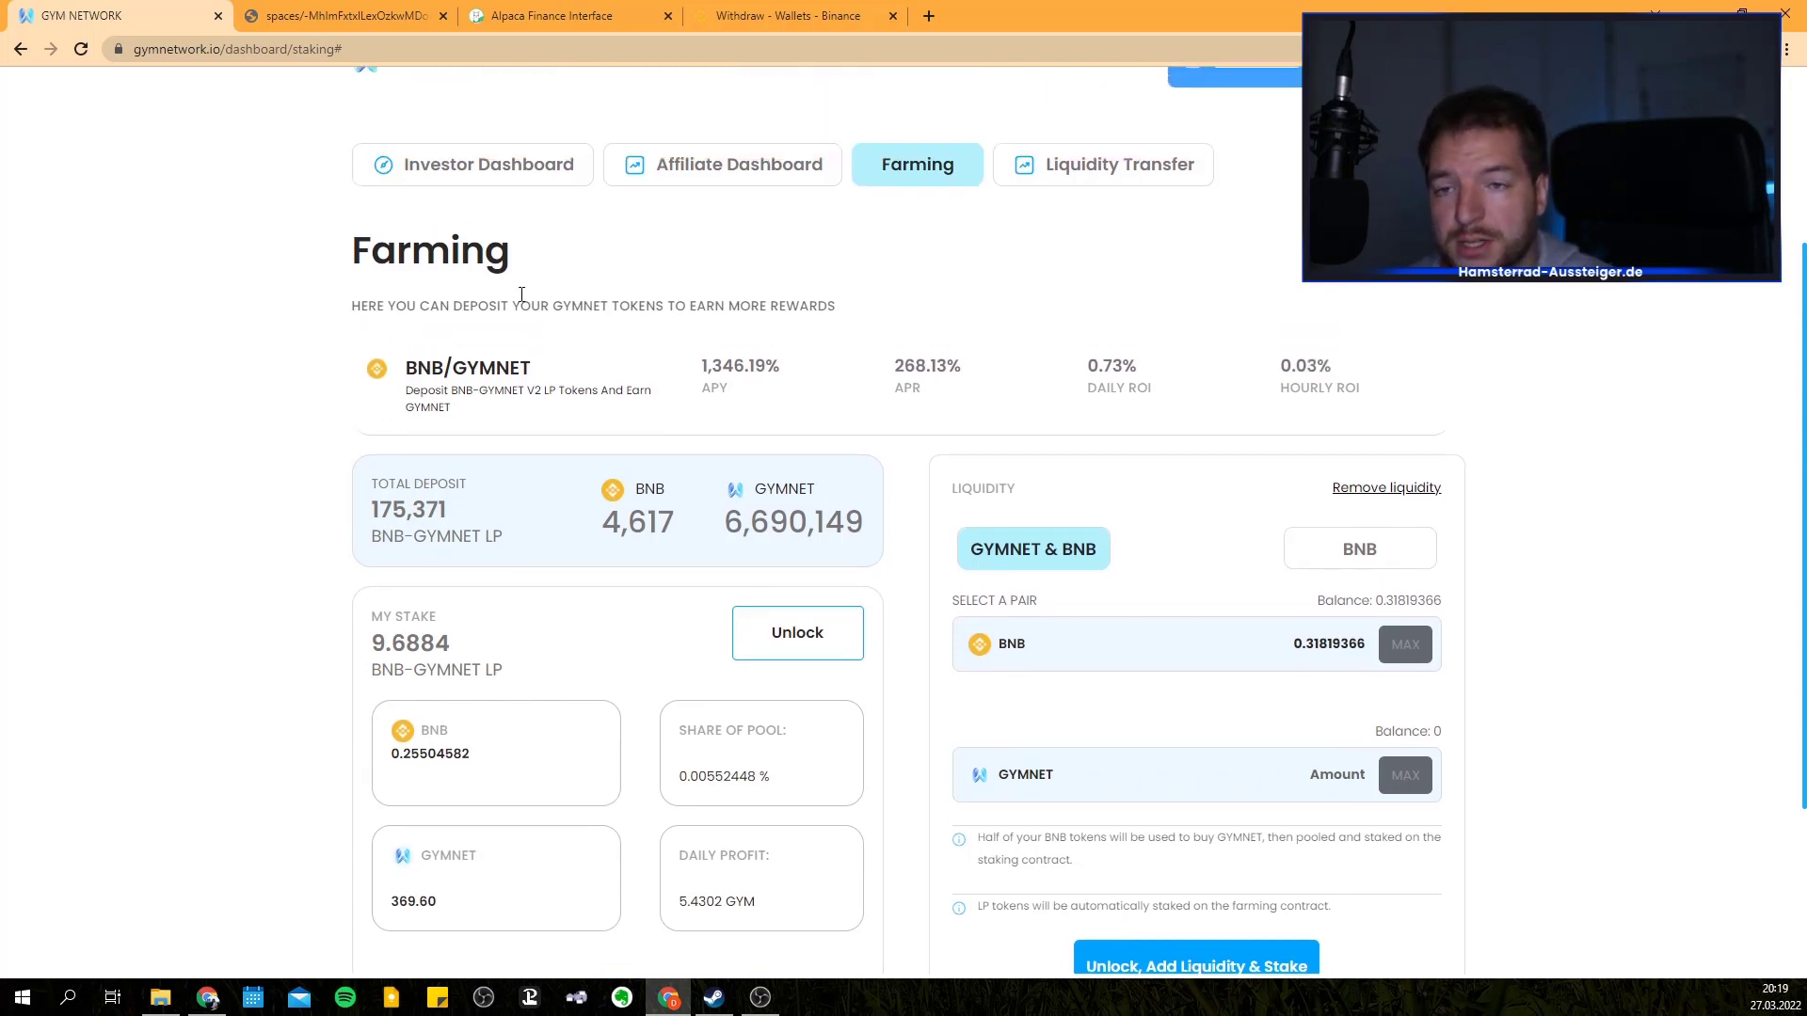
- Expand the BNB Vault on the Investor Dashboard and request a claim of its pending GYMNET reward
click(527, 172)
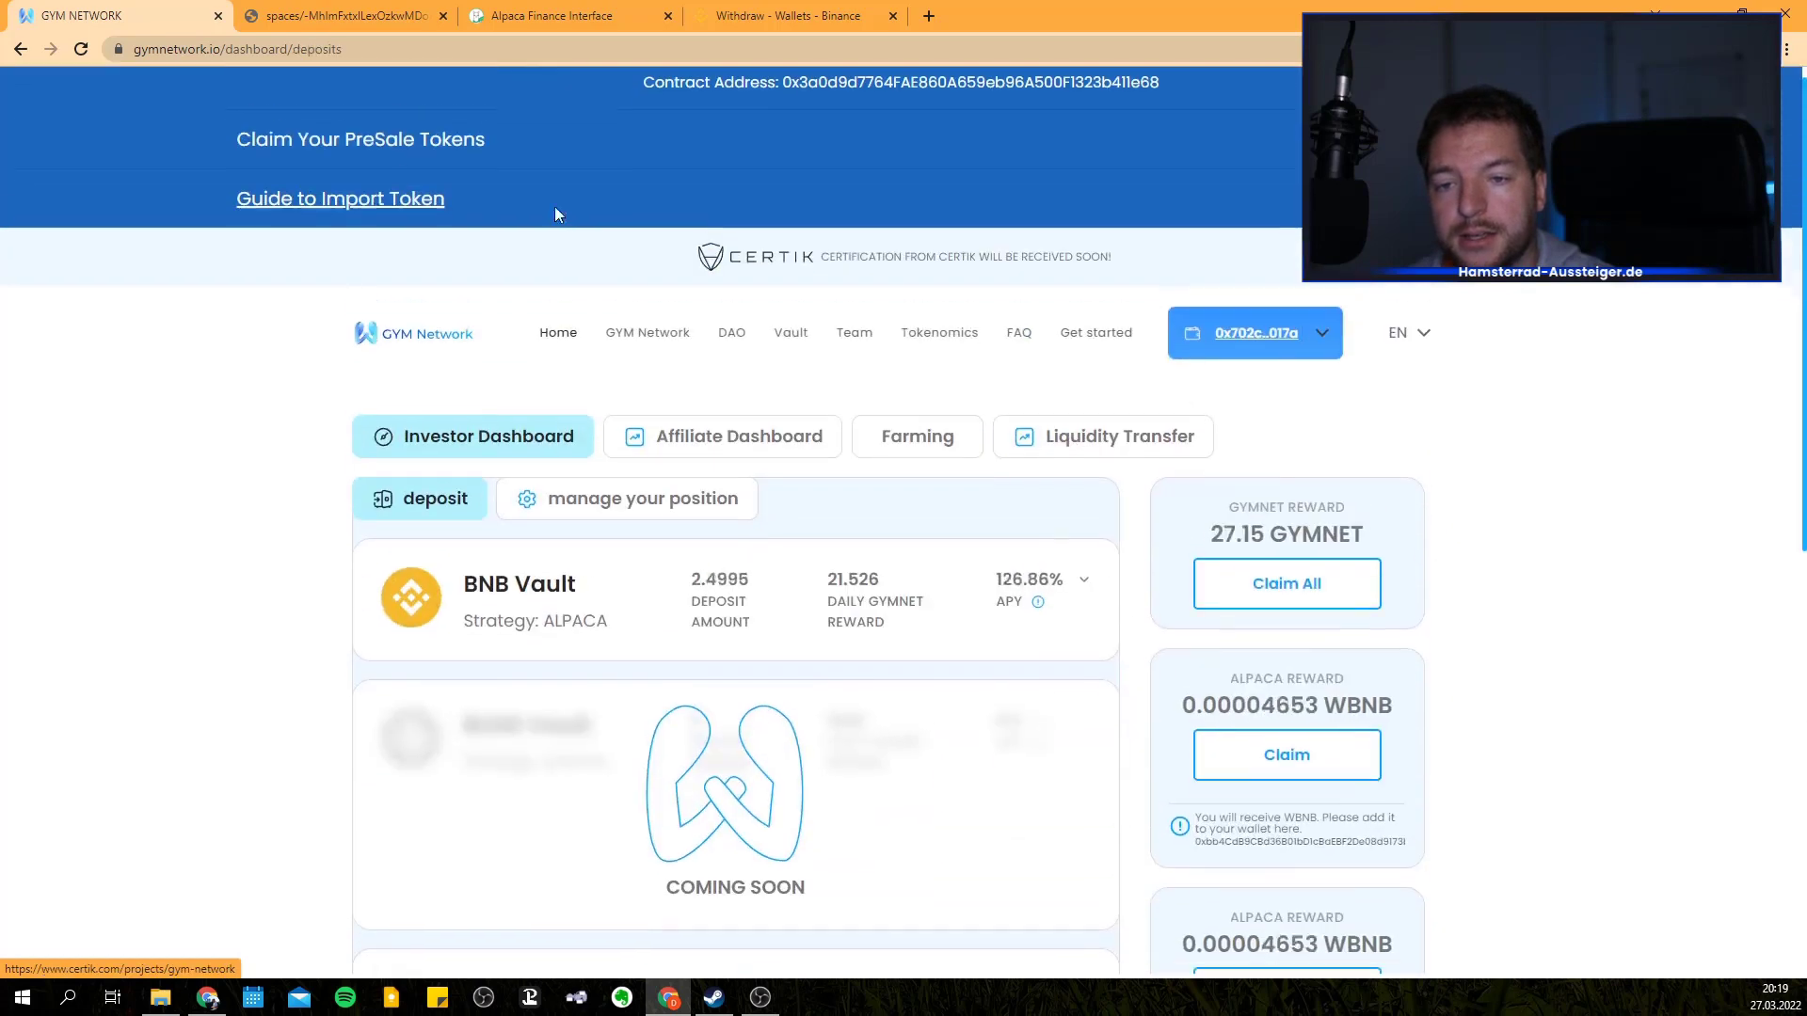
click(635, 622)
scroll(753, 621, down, 3)
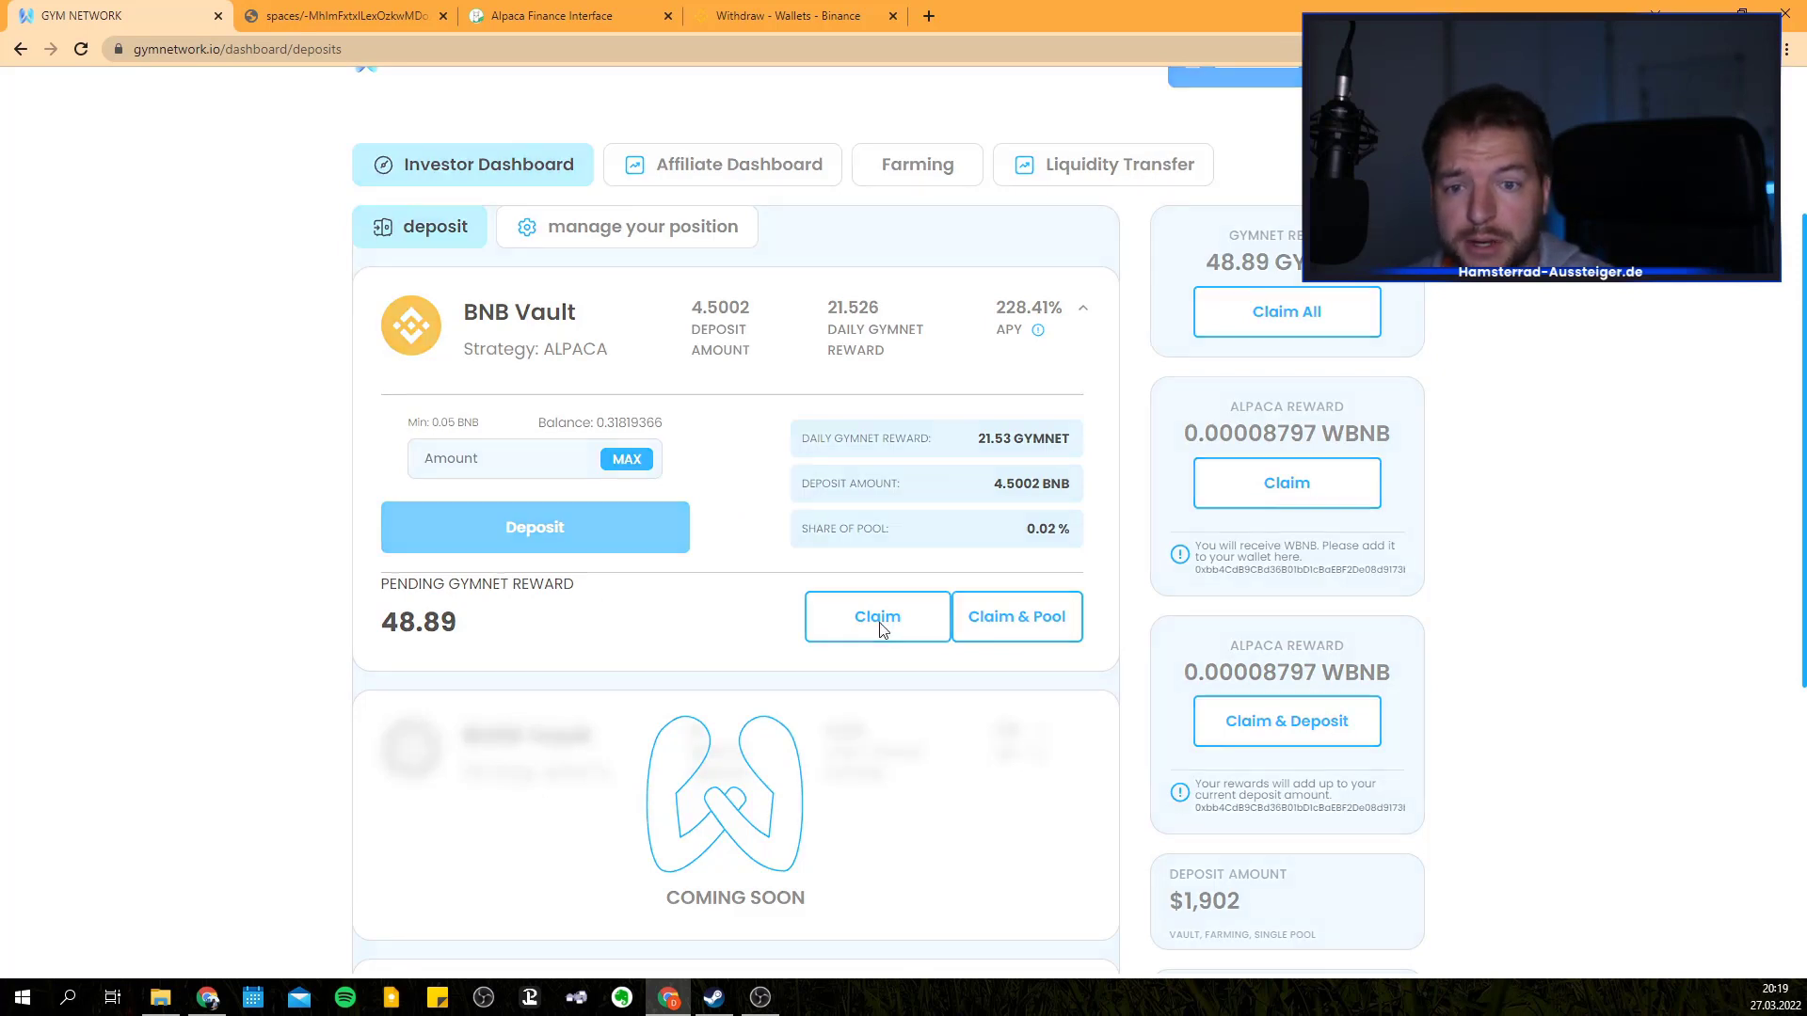
click(878, 621)
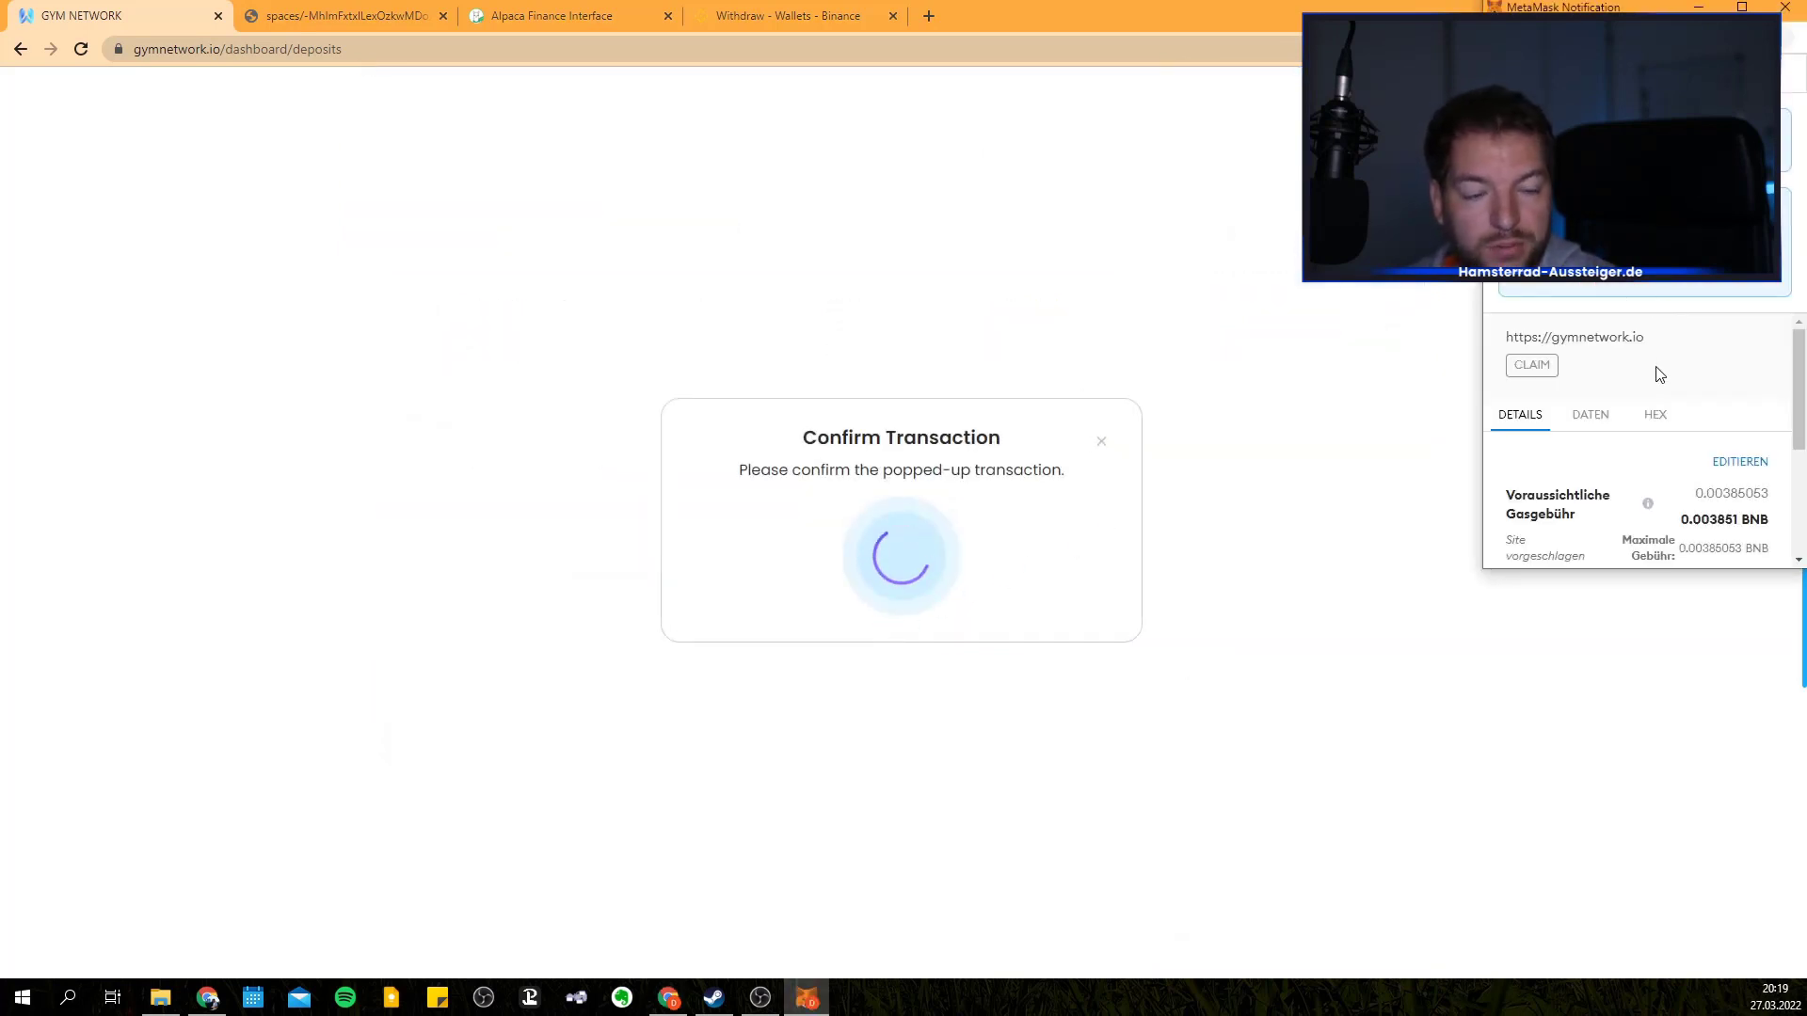
- Examine the claim's estimated gas fee and convert 0,003 BNB to USD with a Google search for "bnb to usd"
scroll(1662, 377, down, 1)
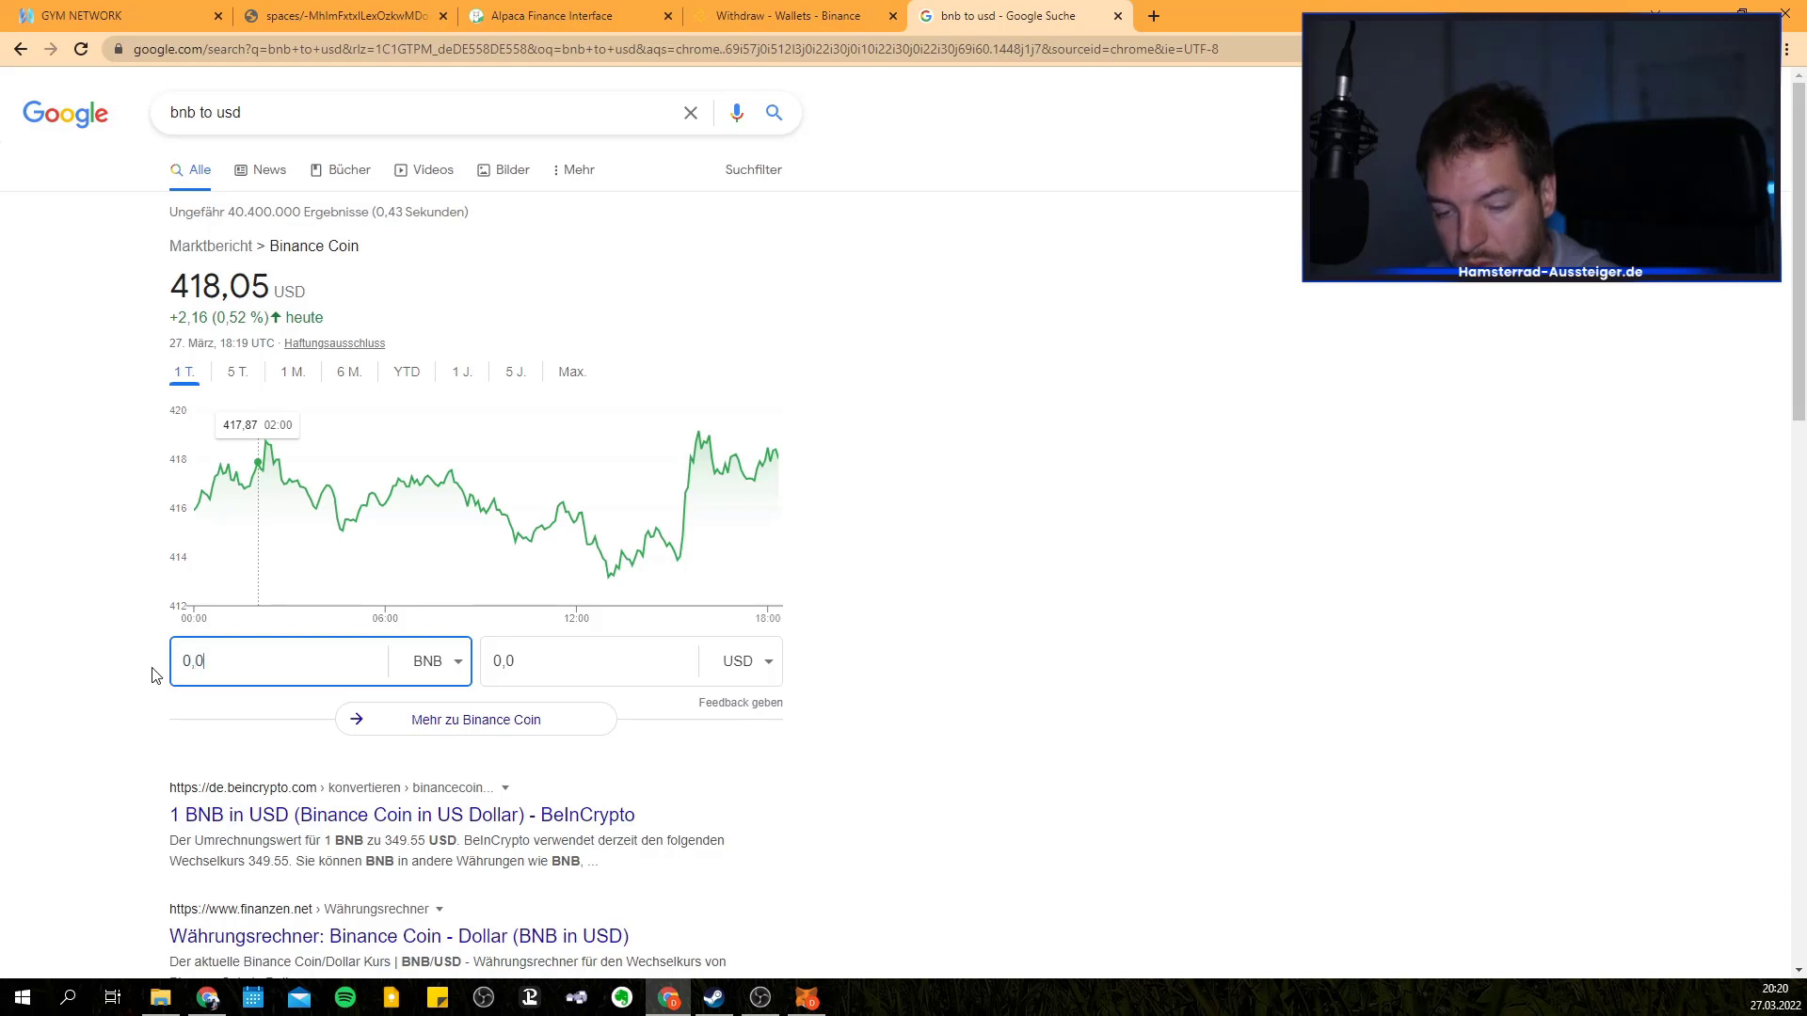
text(03)
click(58, 584)
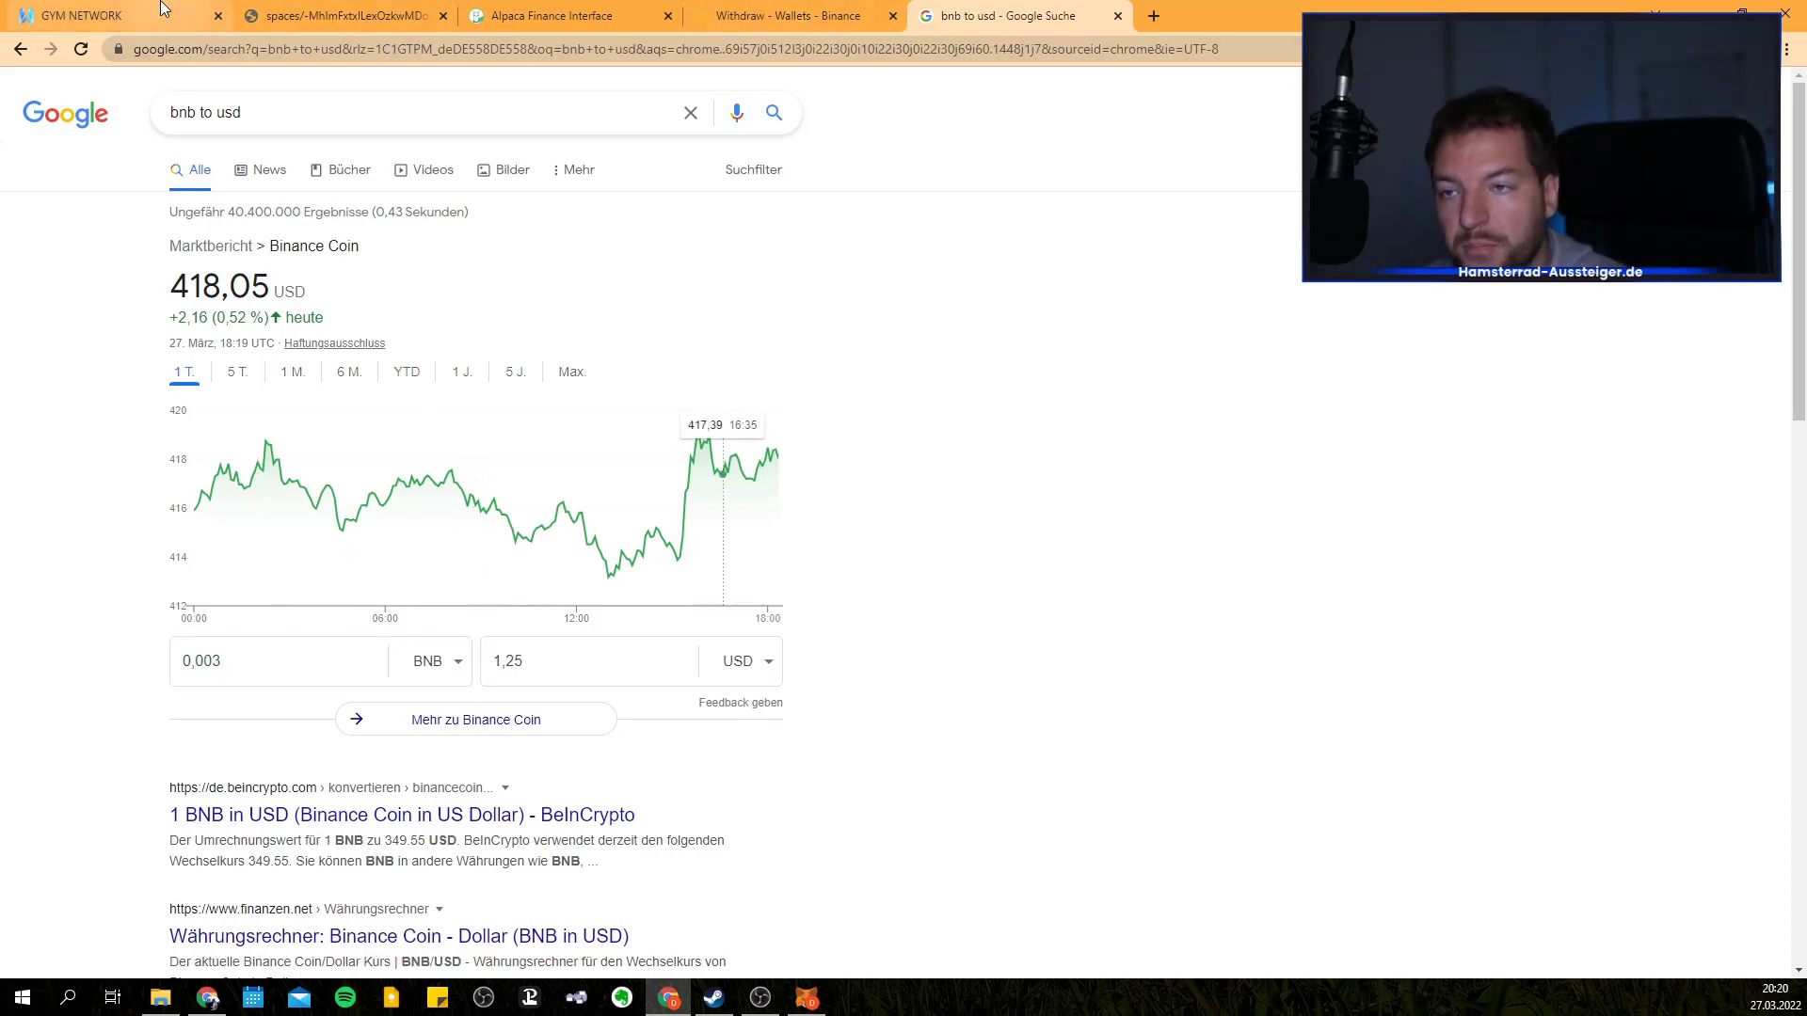
- Return to the pending claim on GYM Network, confirm it in MetaMask, and close the success notice
click(94, 16)
click(807, 997)
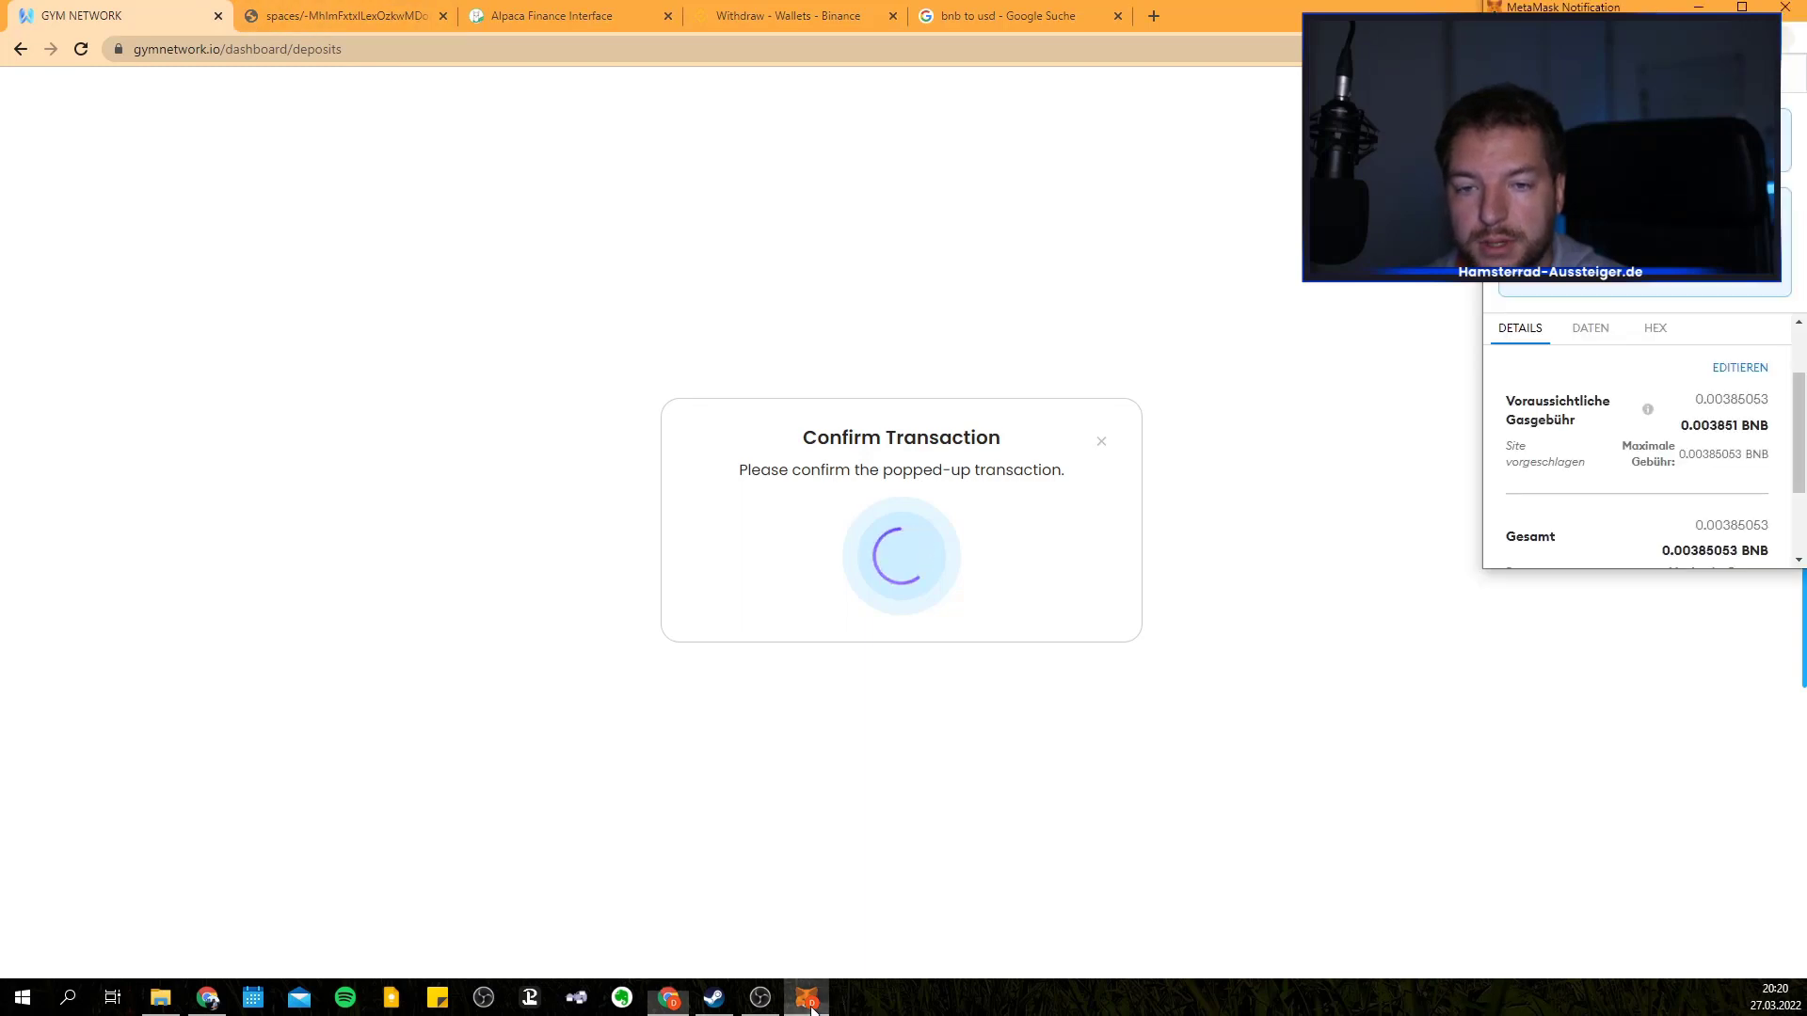
scroll(1619, 377, down, 3)
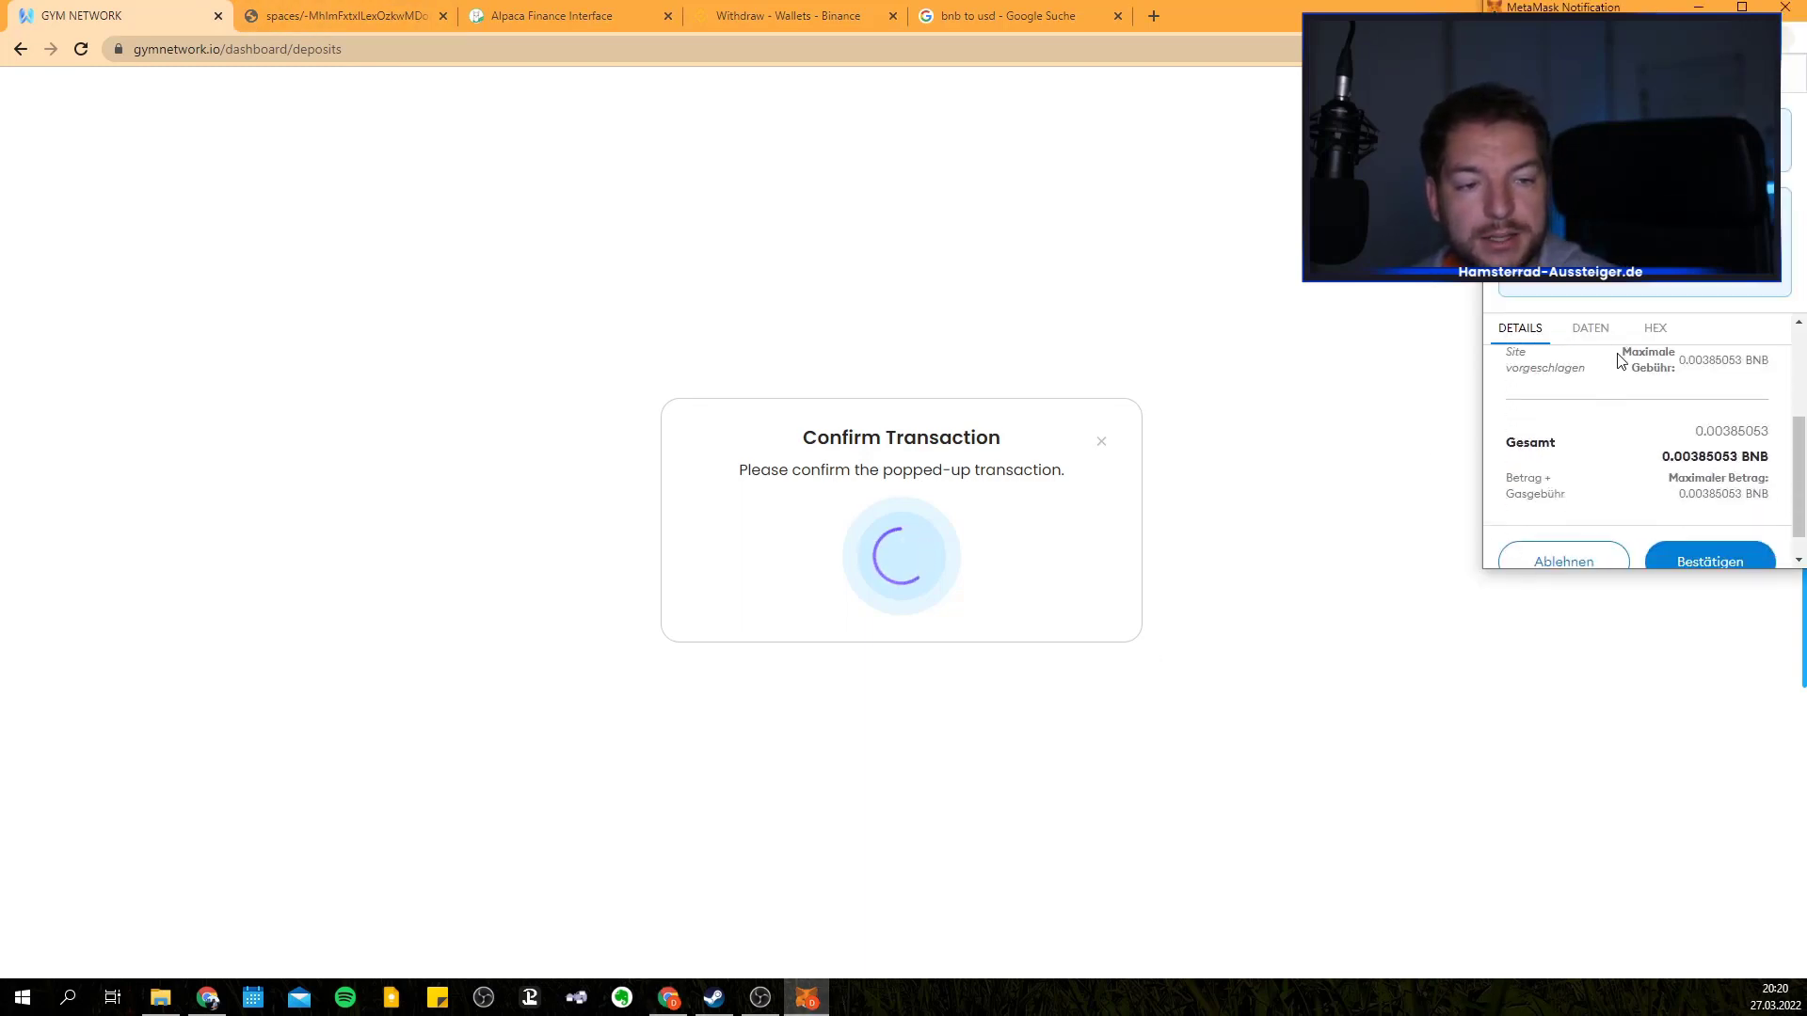
click(1713, 535)
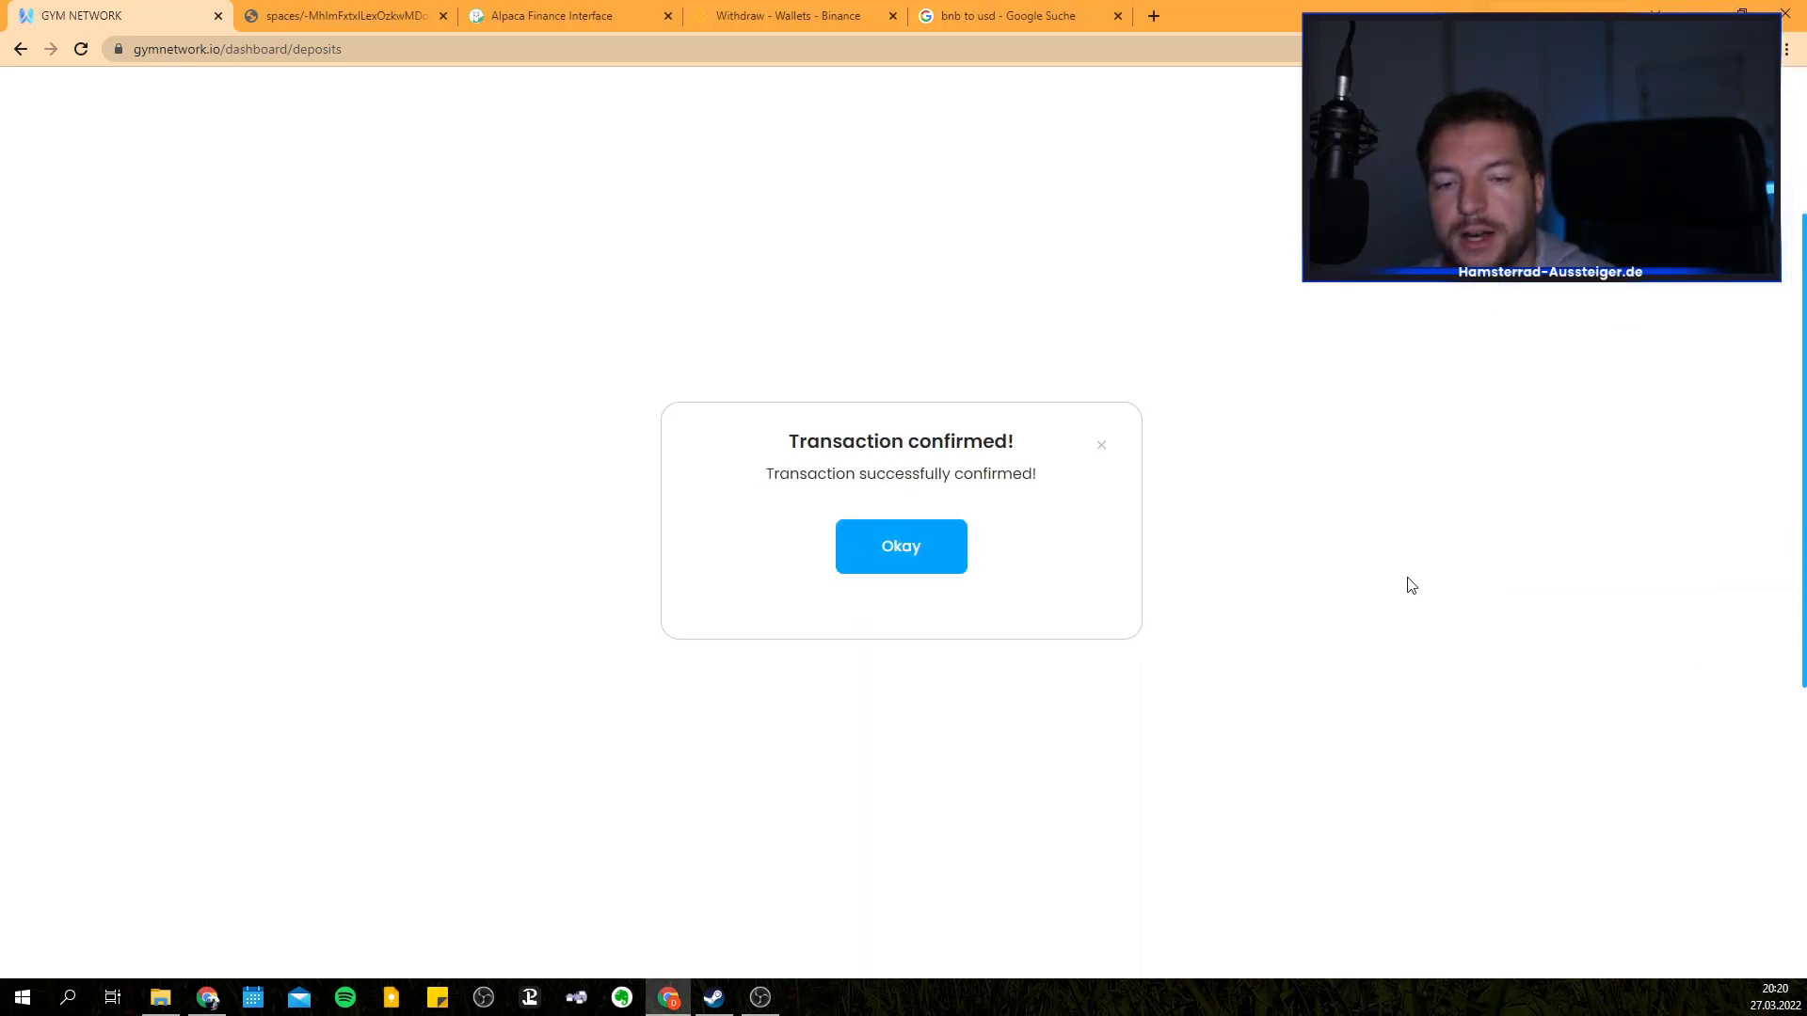
click(907, 554)
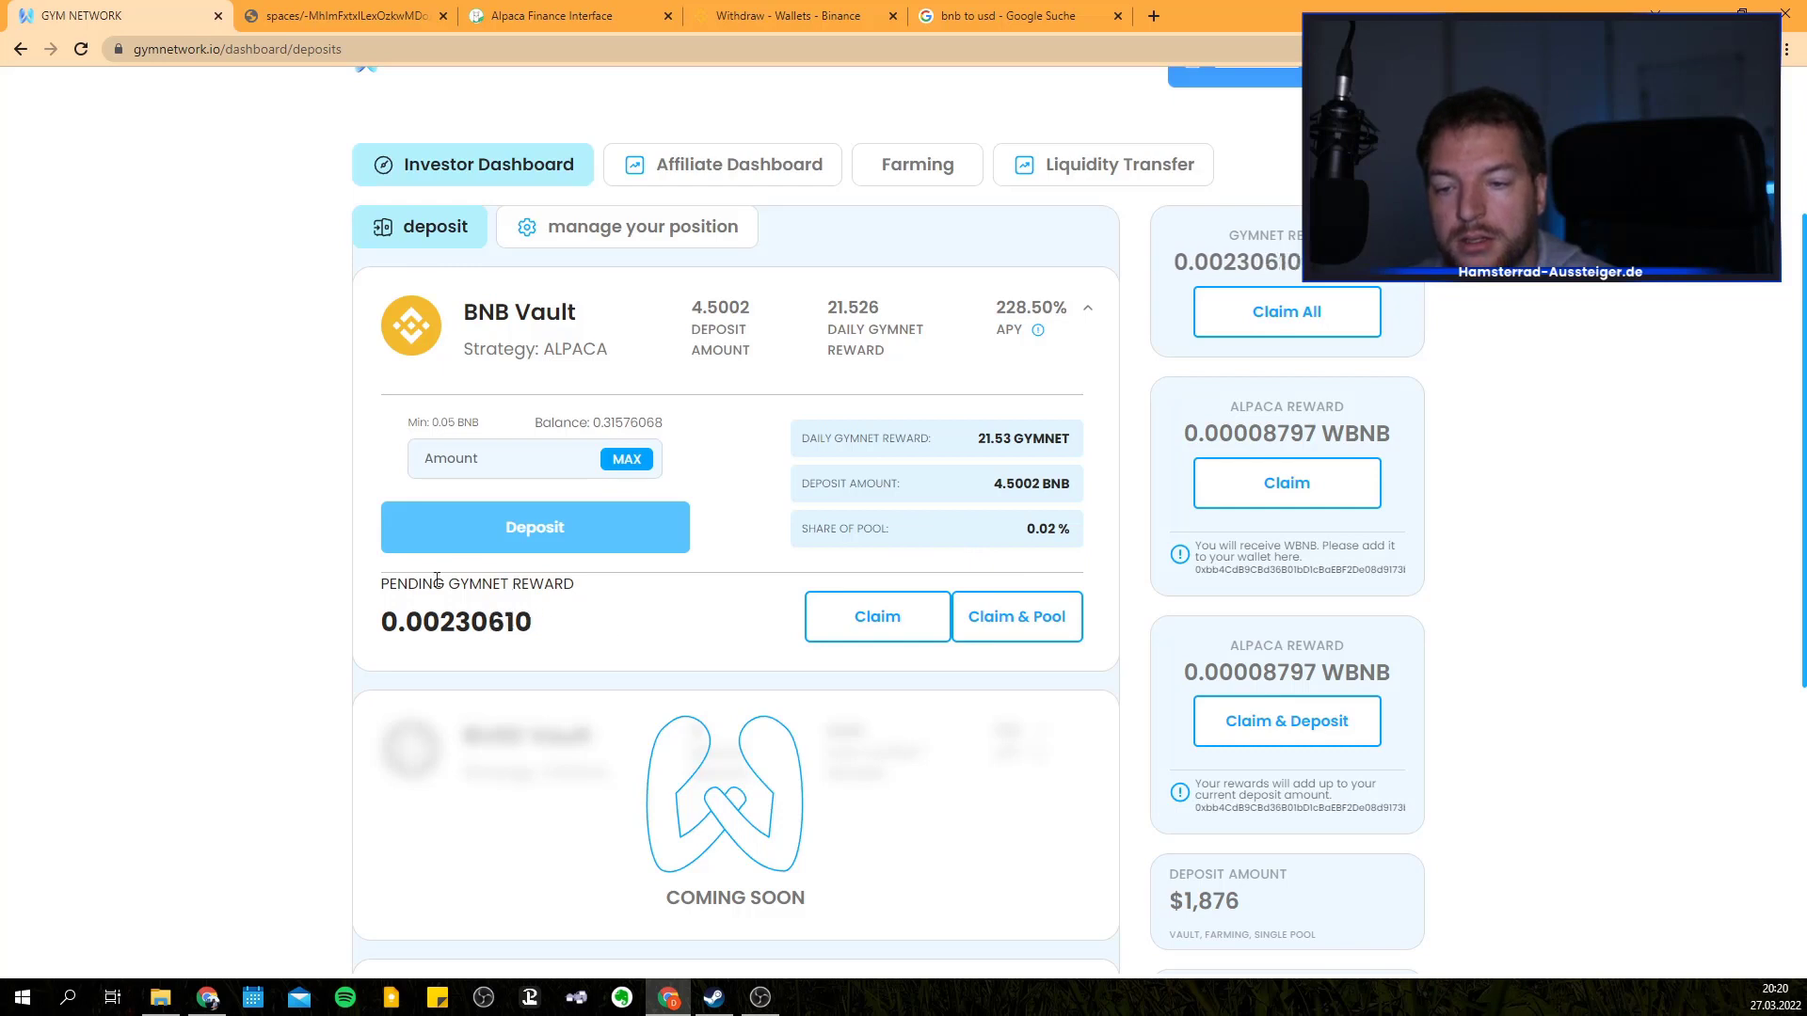
- Check the GYMNET balance among the tokens in the MetaMask wallet
scroll(646, 599, up, 1)
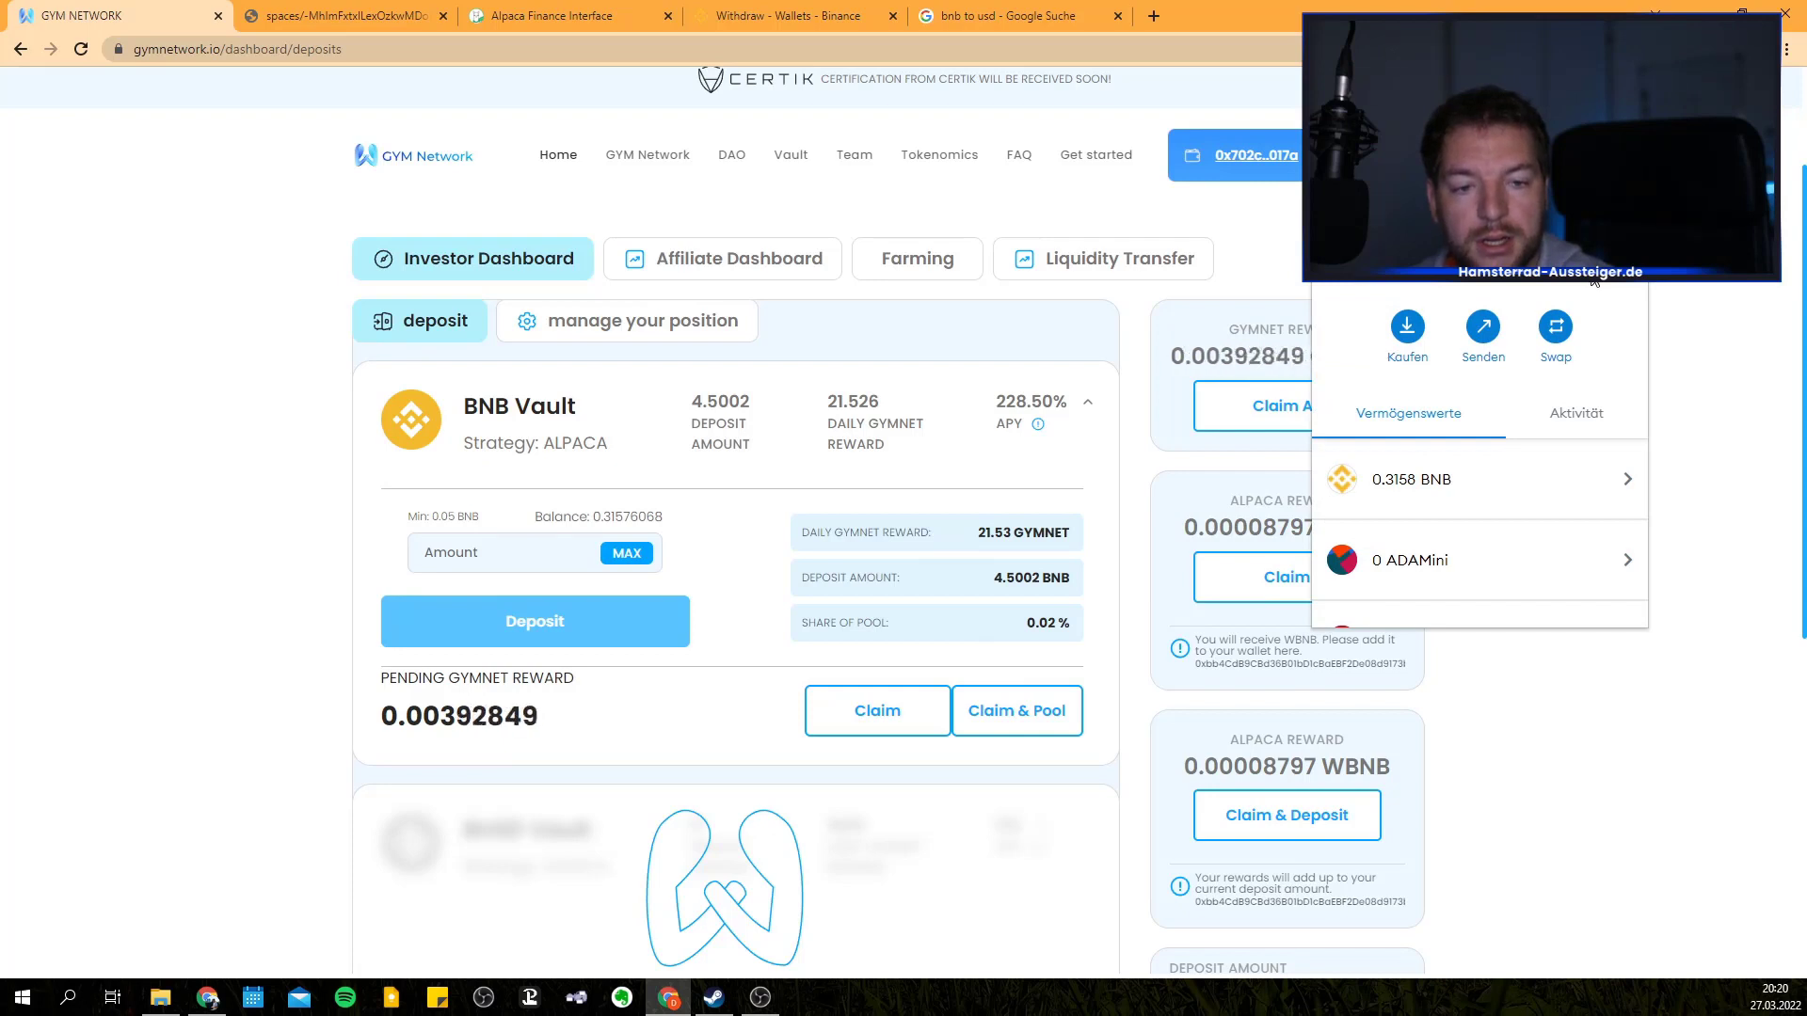
scroll(1593, 281, down, 2)
scroll(1594, 281, down, 2)
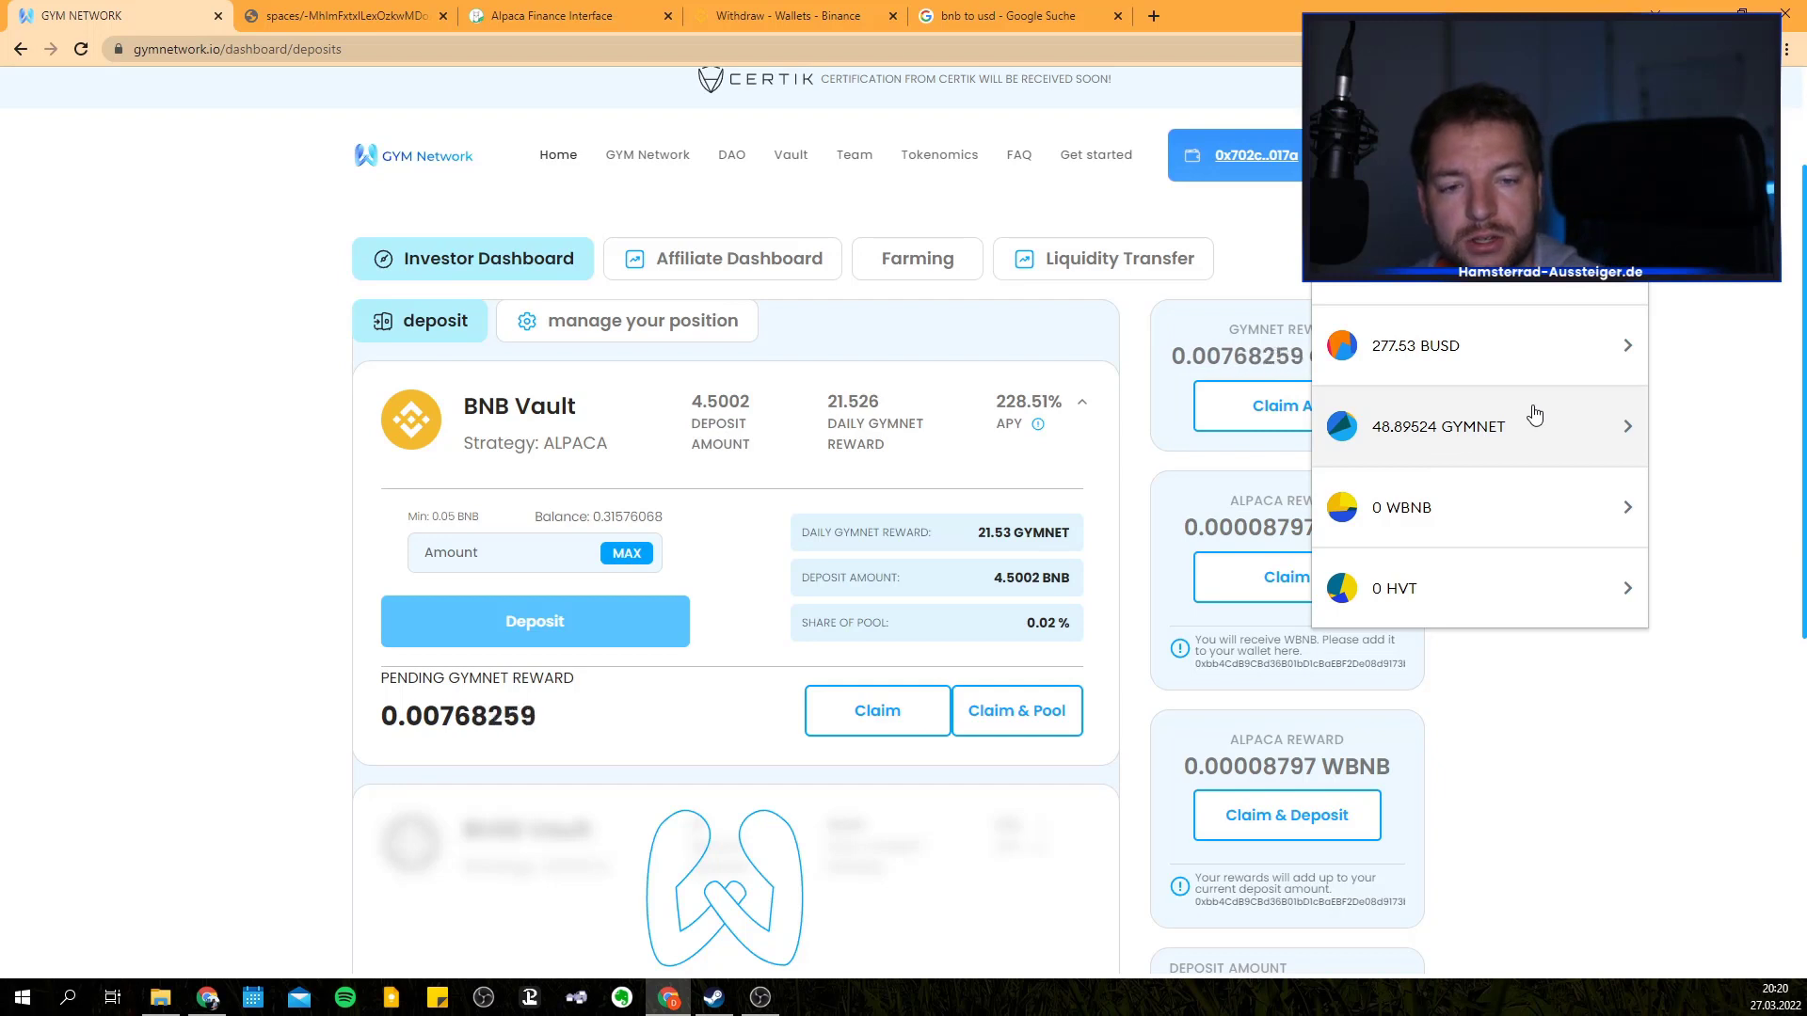
scroll(1521, 377, up, 1)
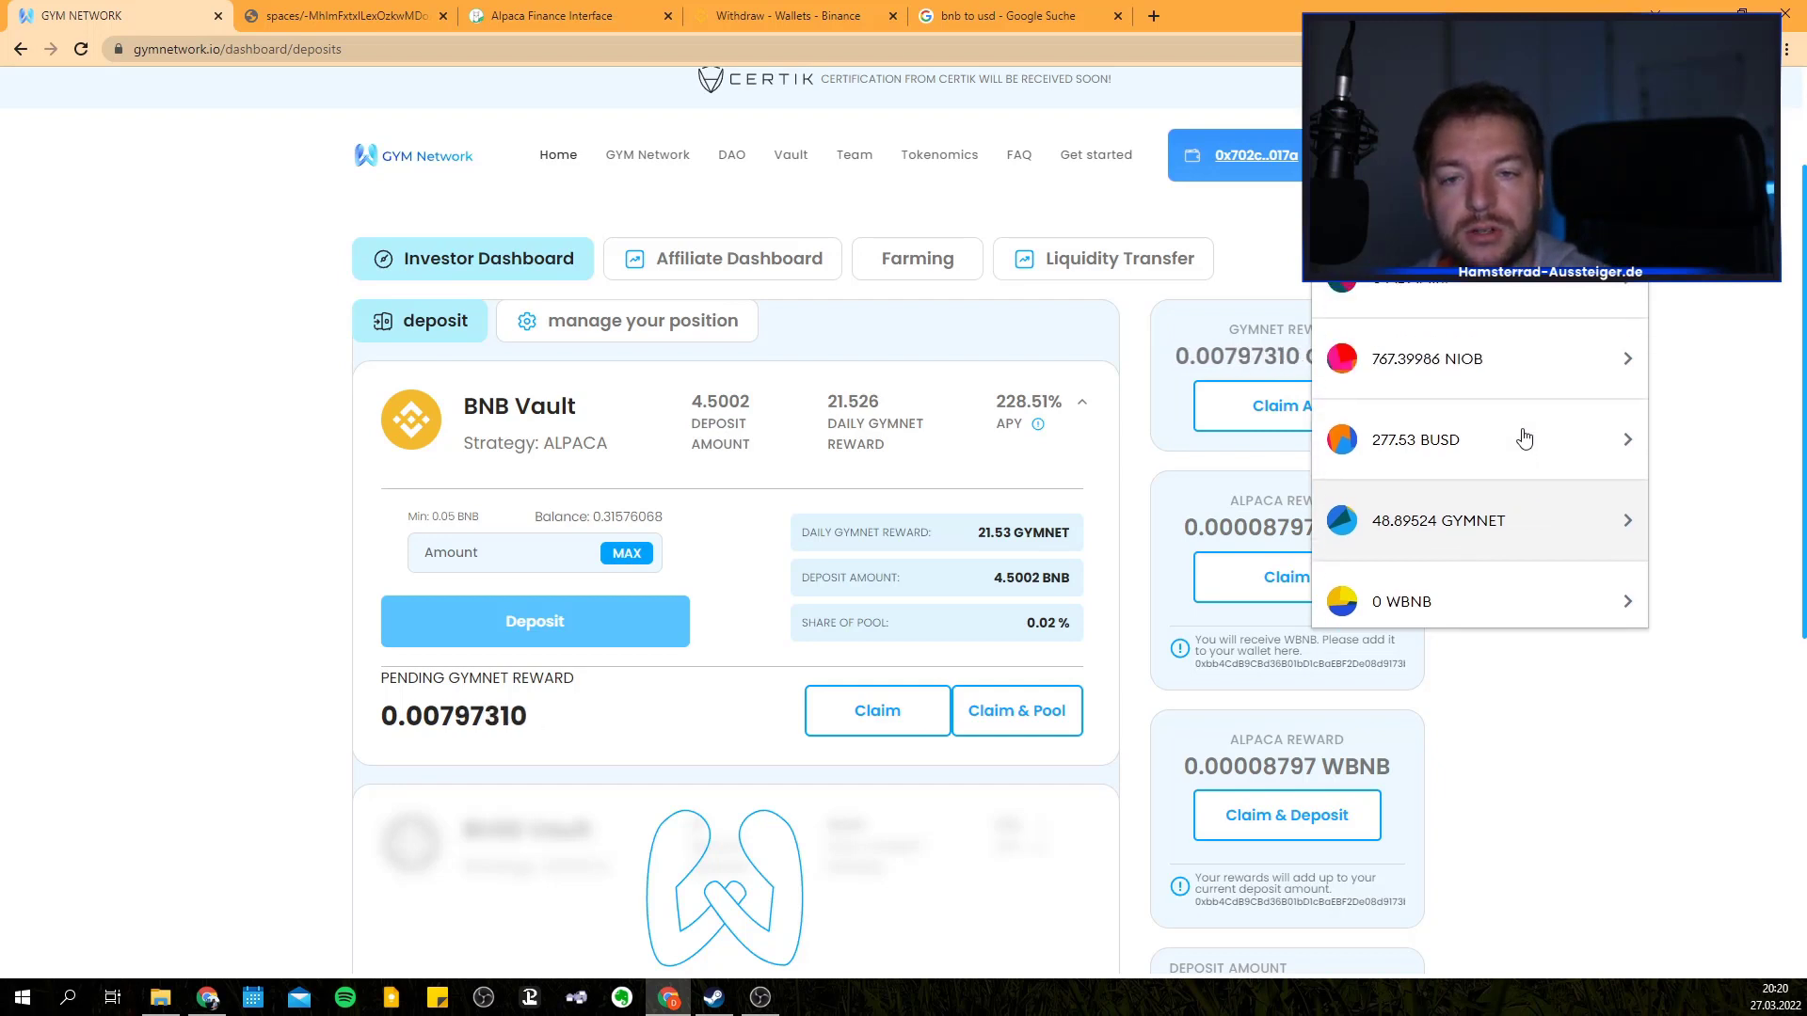
- Try to import GYMNET as a custom token in MetaMask using the contract address copied from the site banner, and leave the import form
scroll(1492, 480, up, 2)
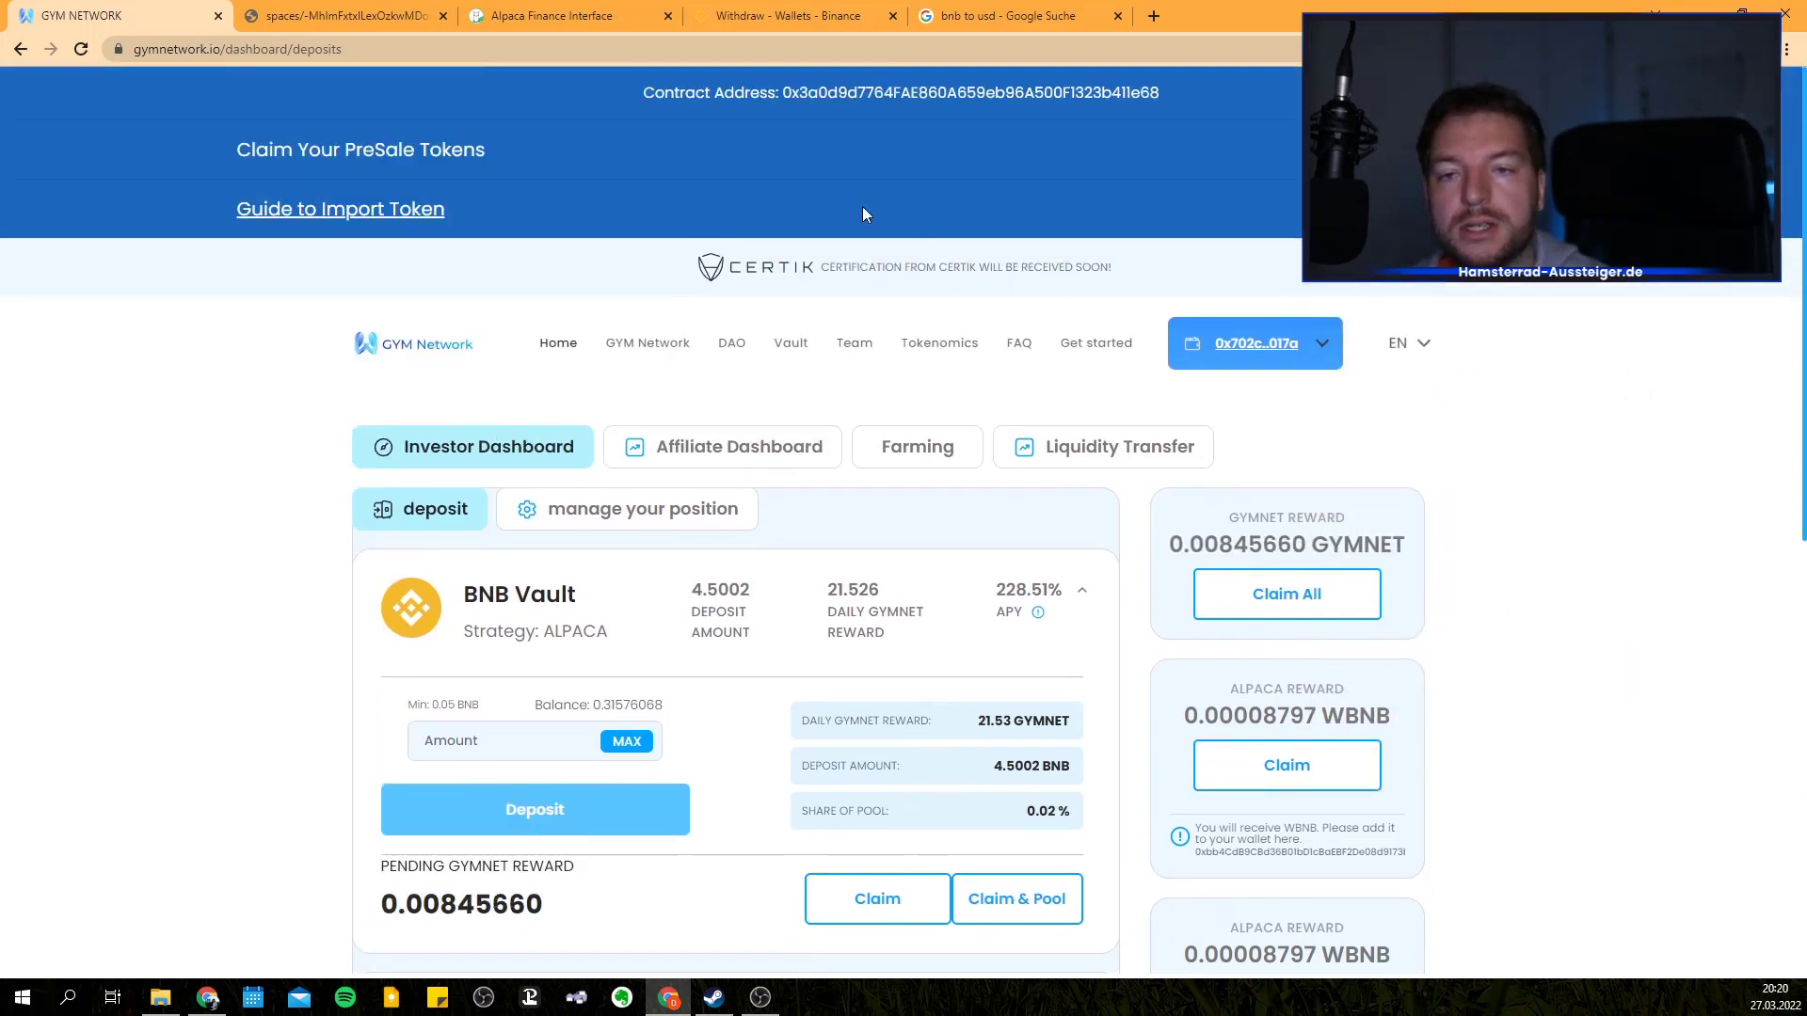
right_click(953, 93)
click(997, 111)
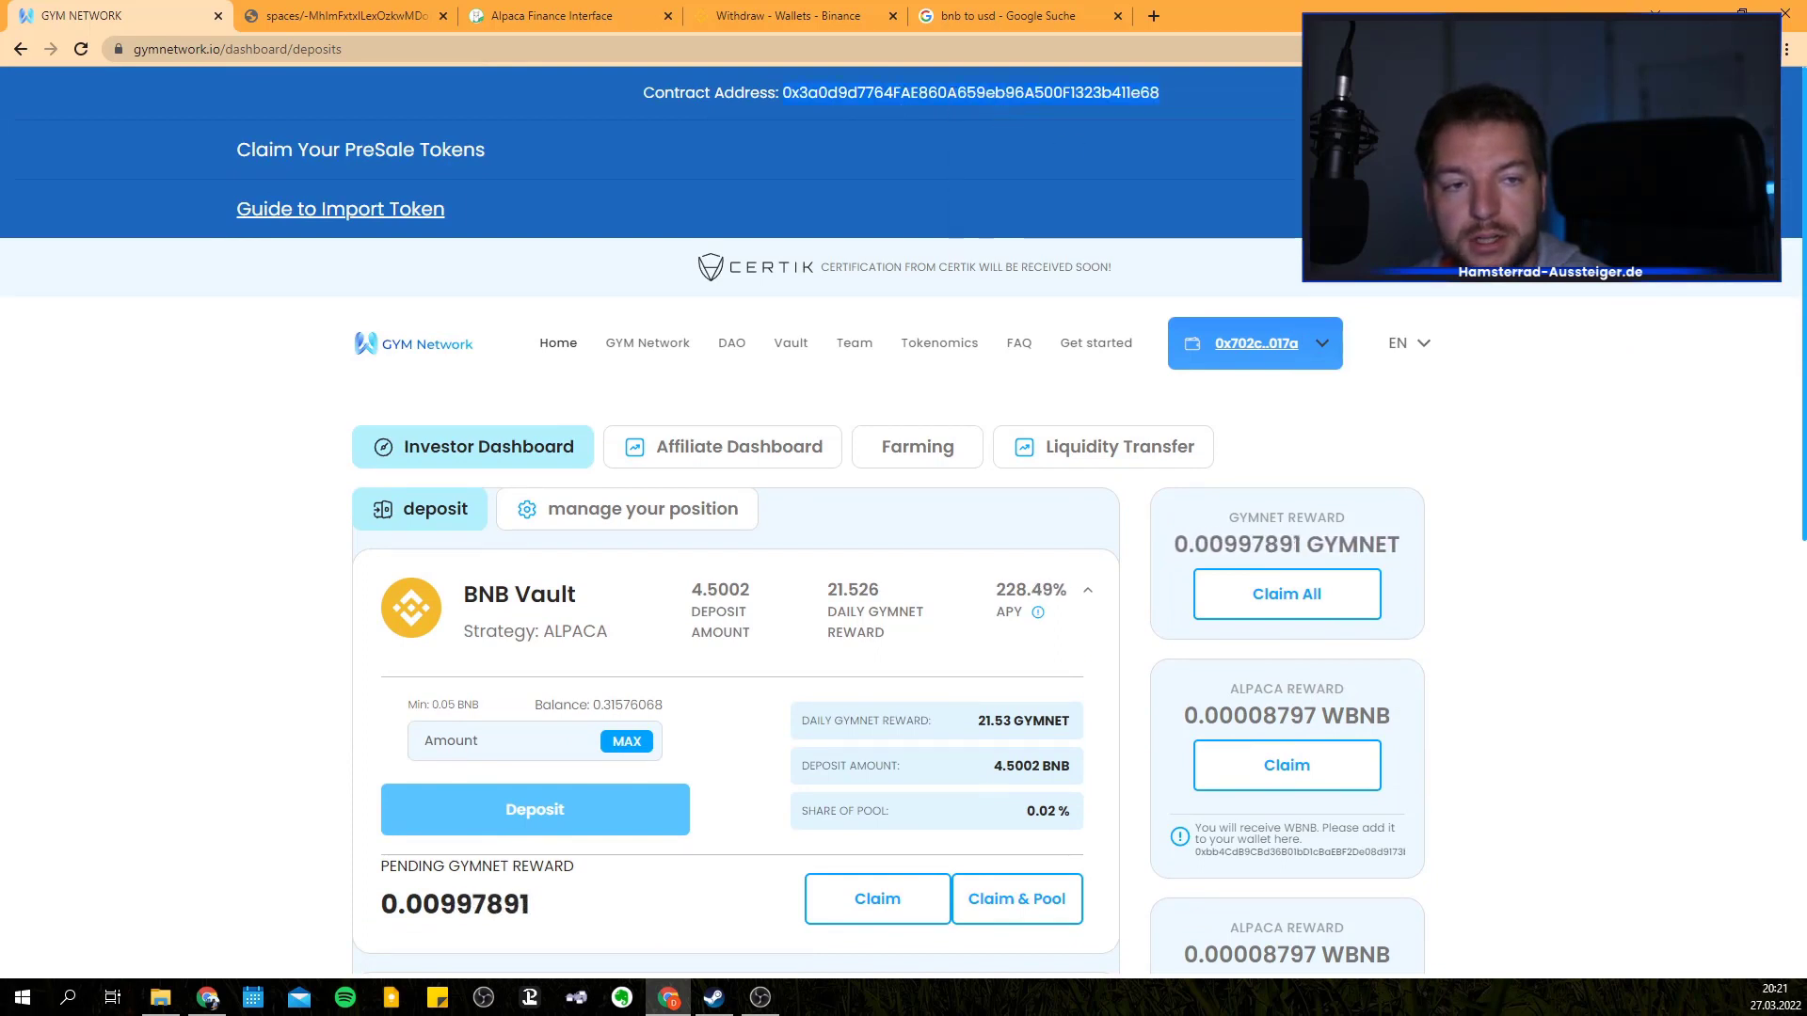
click(1638, 49)
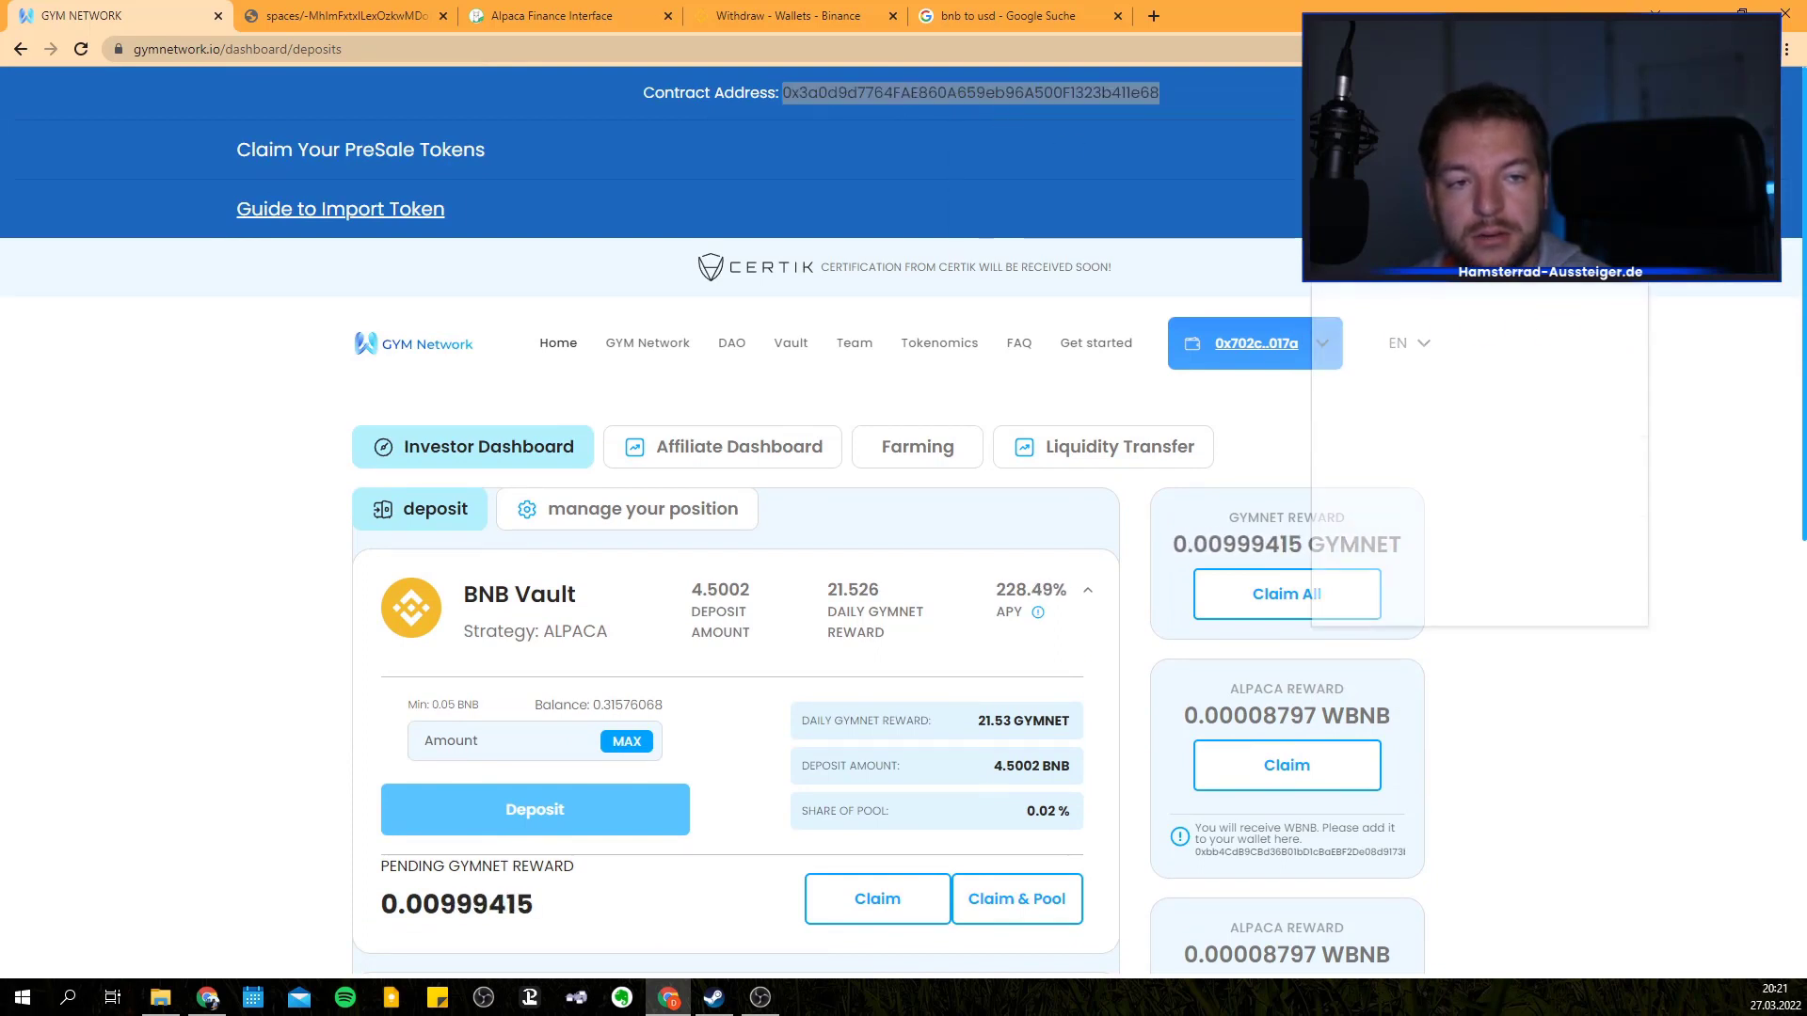
scroll(1512, 313, down, 5)
scroll(1513, 314, down, 3)
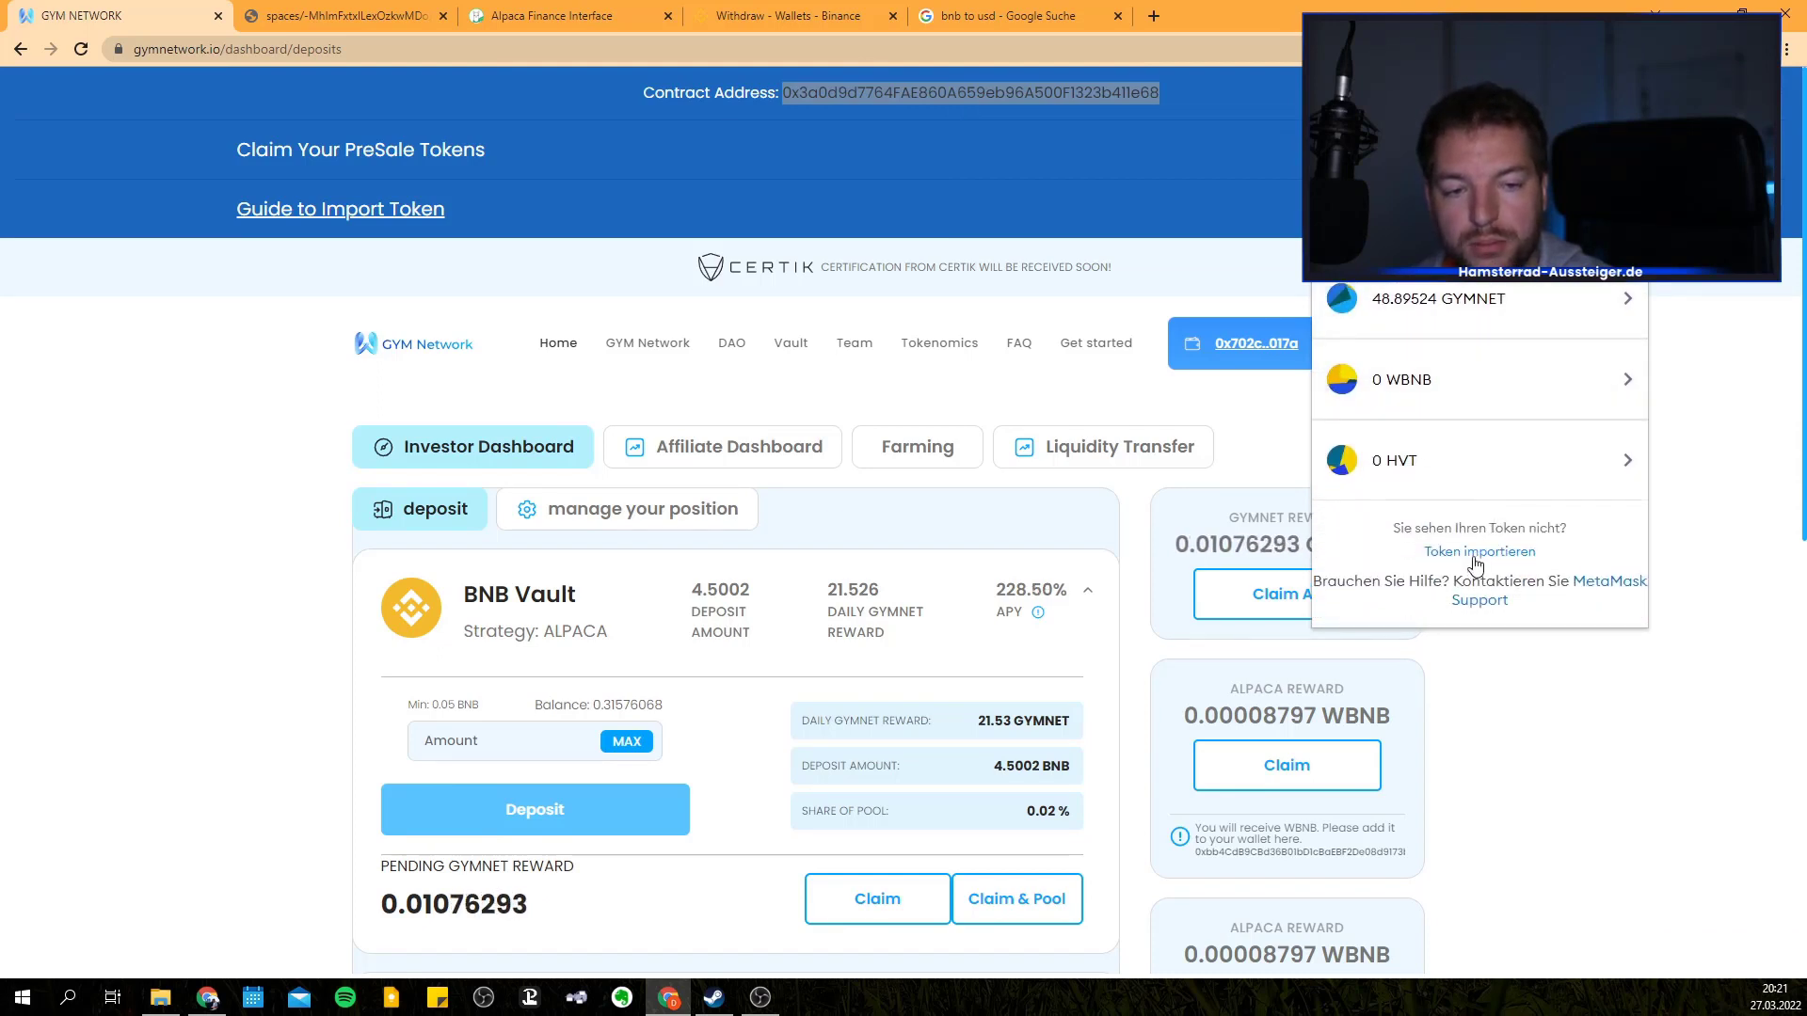
click(1474, 554)
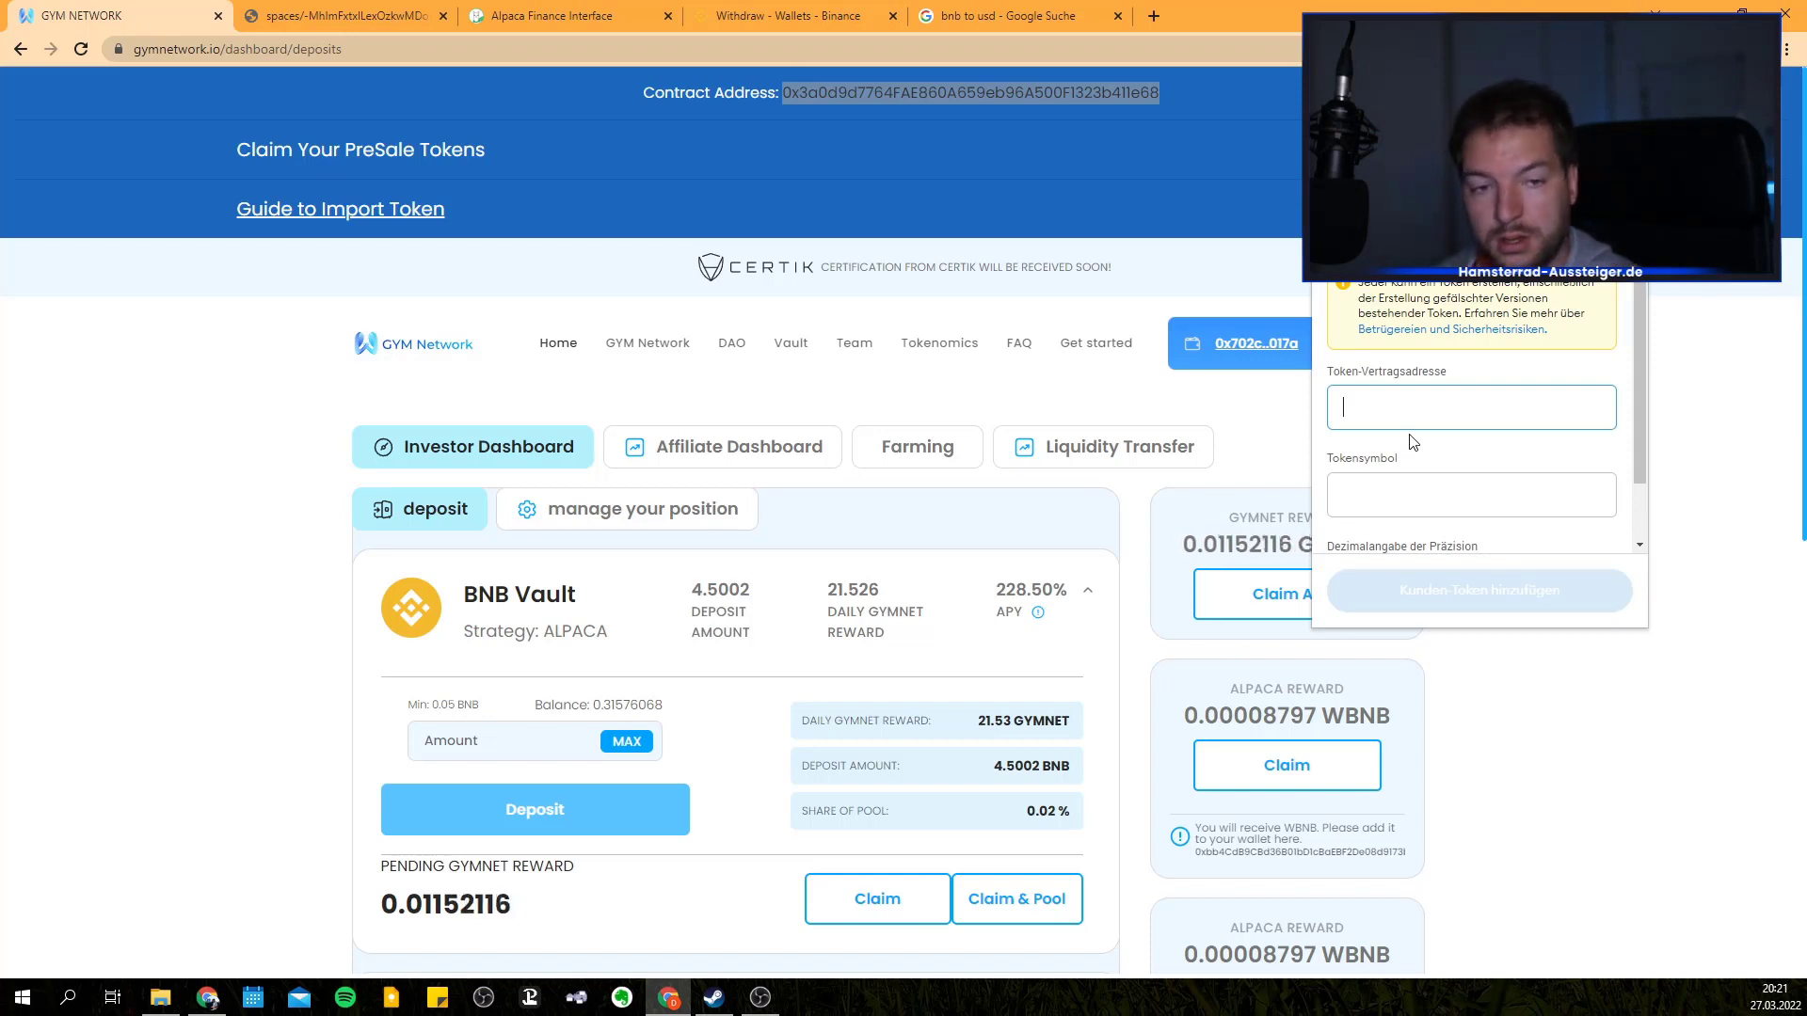
key(ctrl+v)
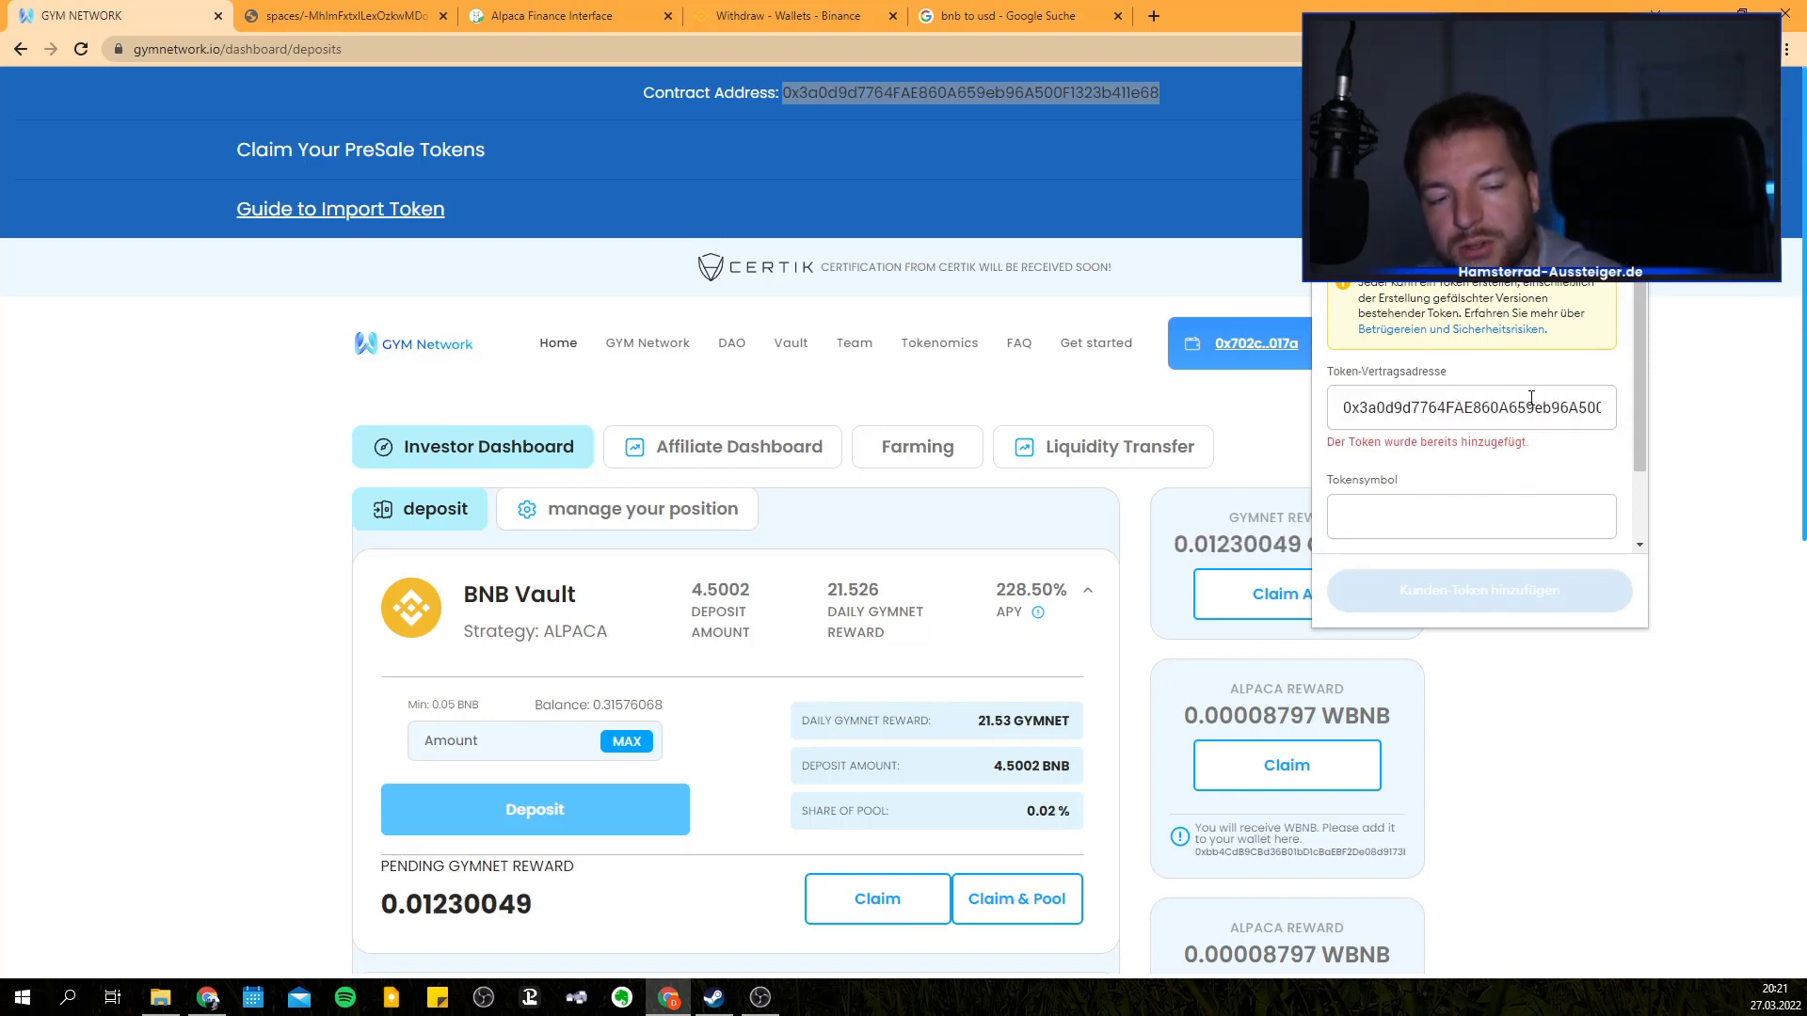
scroll(1531, 397, down, 1)
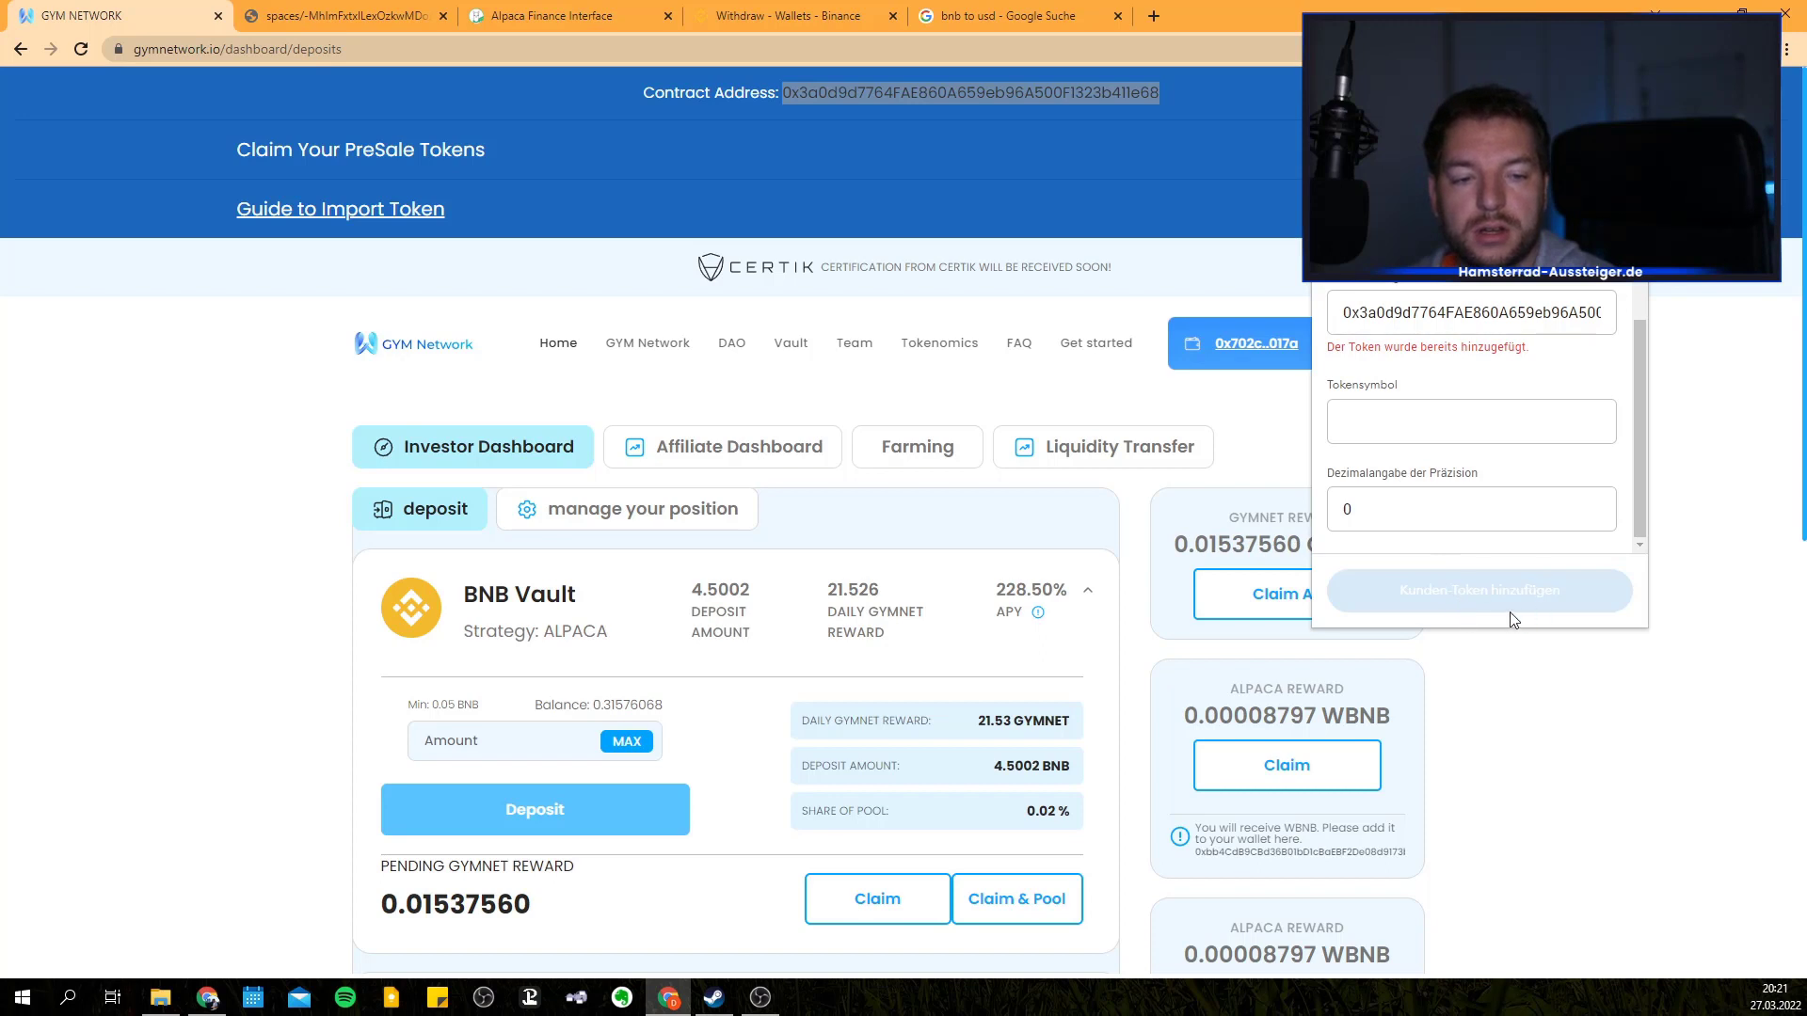
click(1581, 287)
- Examine the GYMNET and WBNB entries in the wallet, and highlight the WBNB contract address below the Alpaca reward
scroll(1540, 344, down, 2)
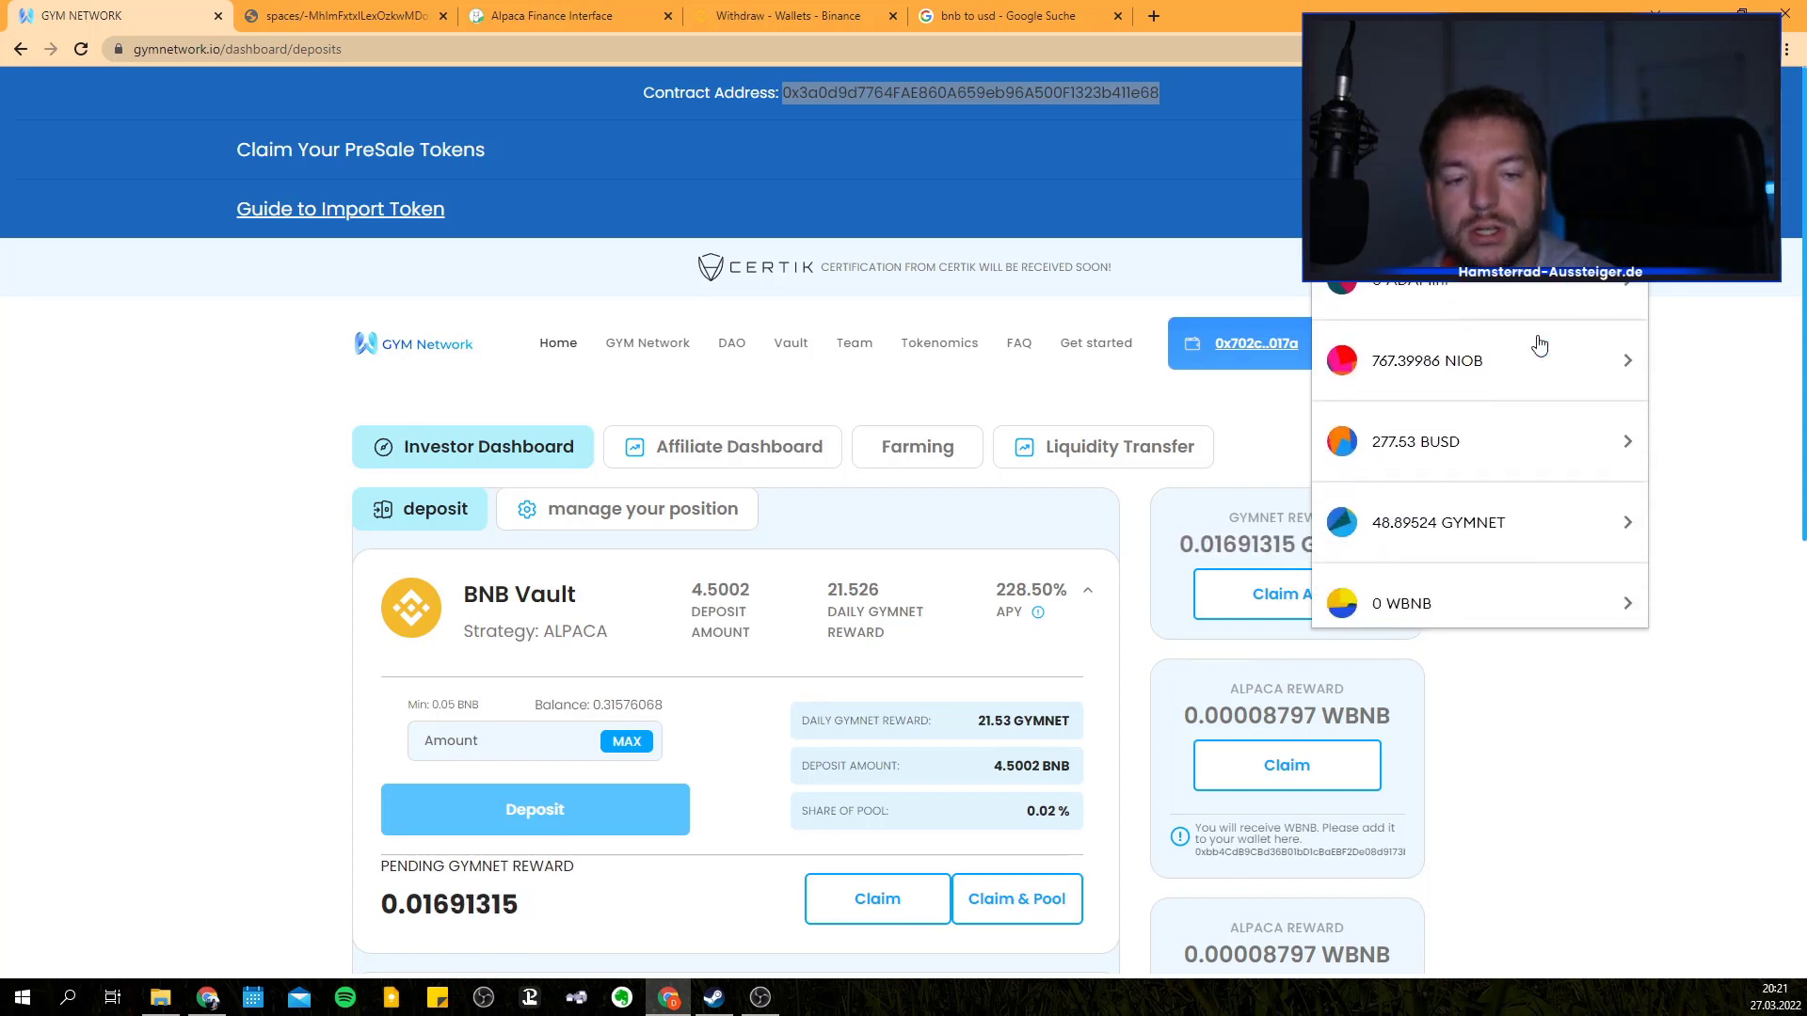
scroll(1525, 395, down, 1)
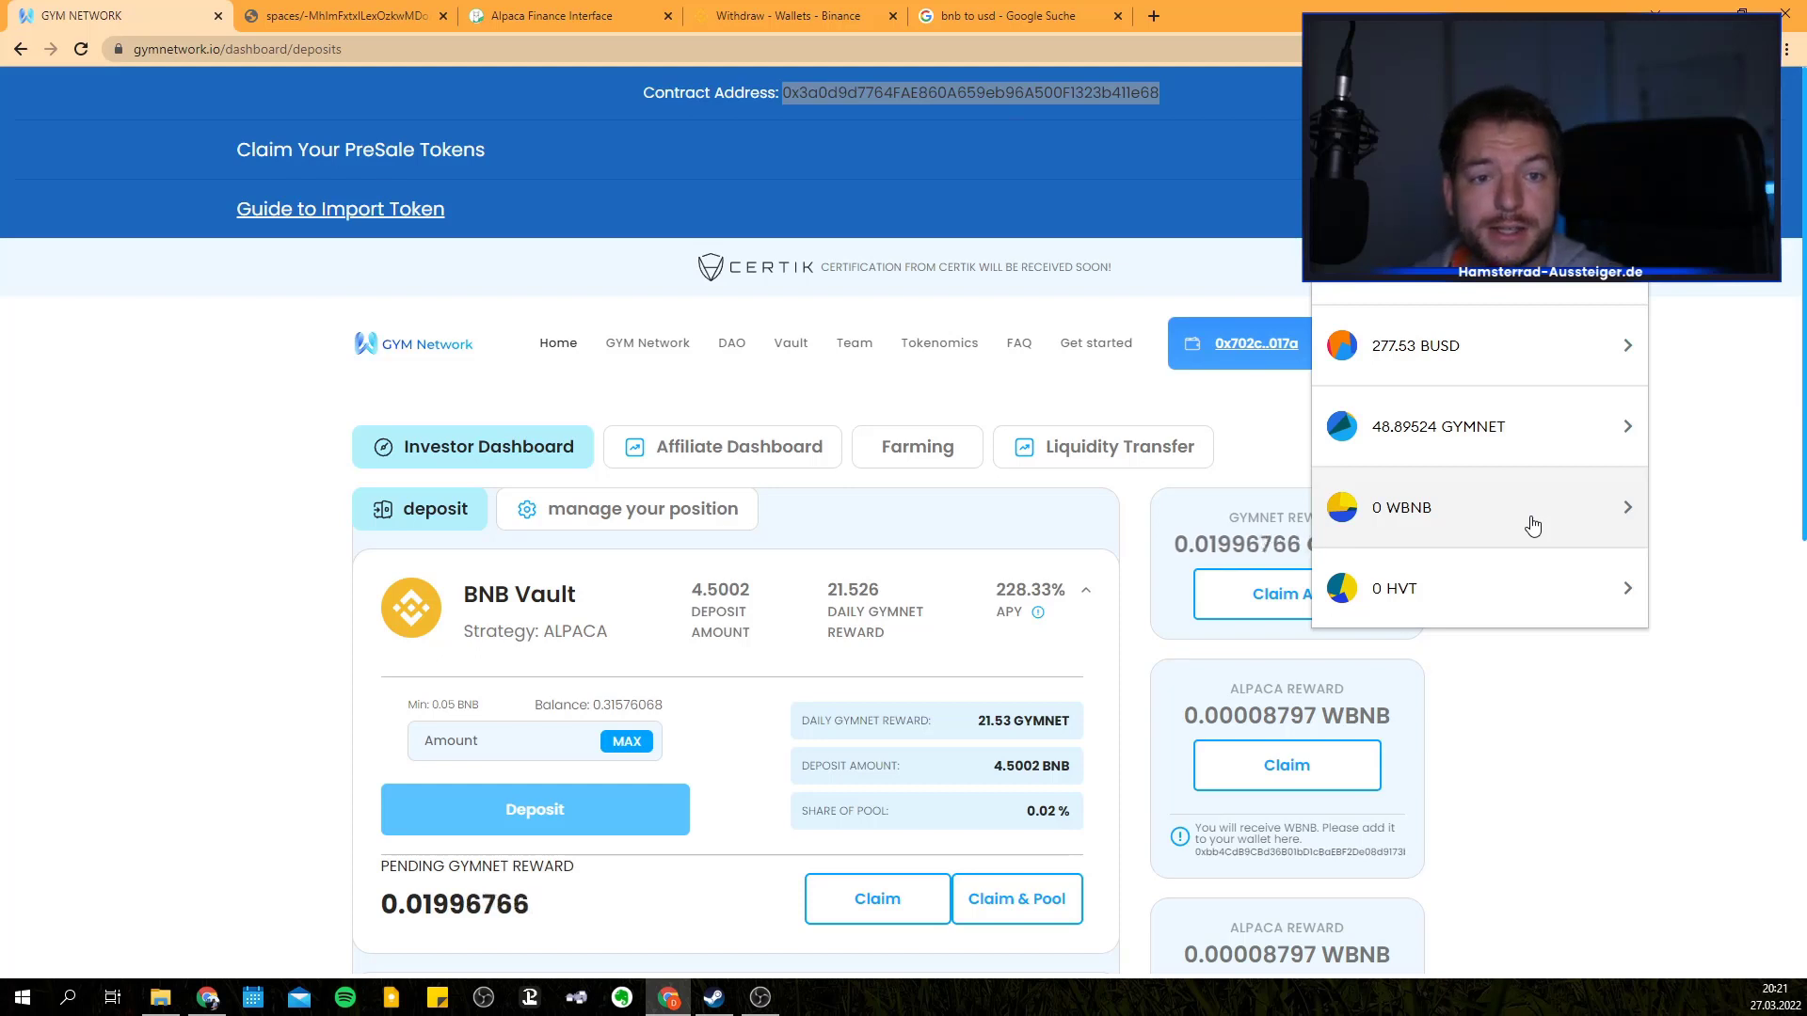
click(1559, 680)
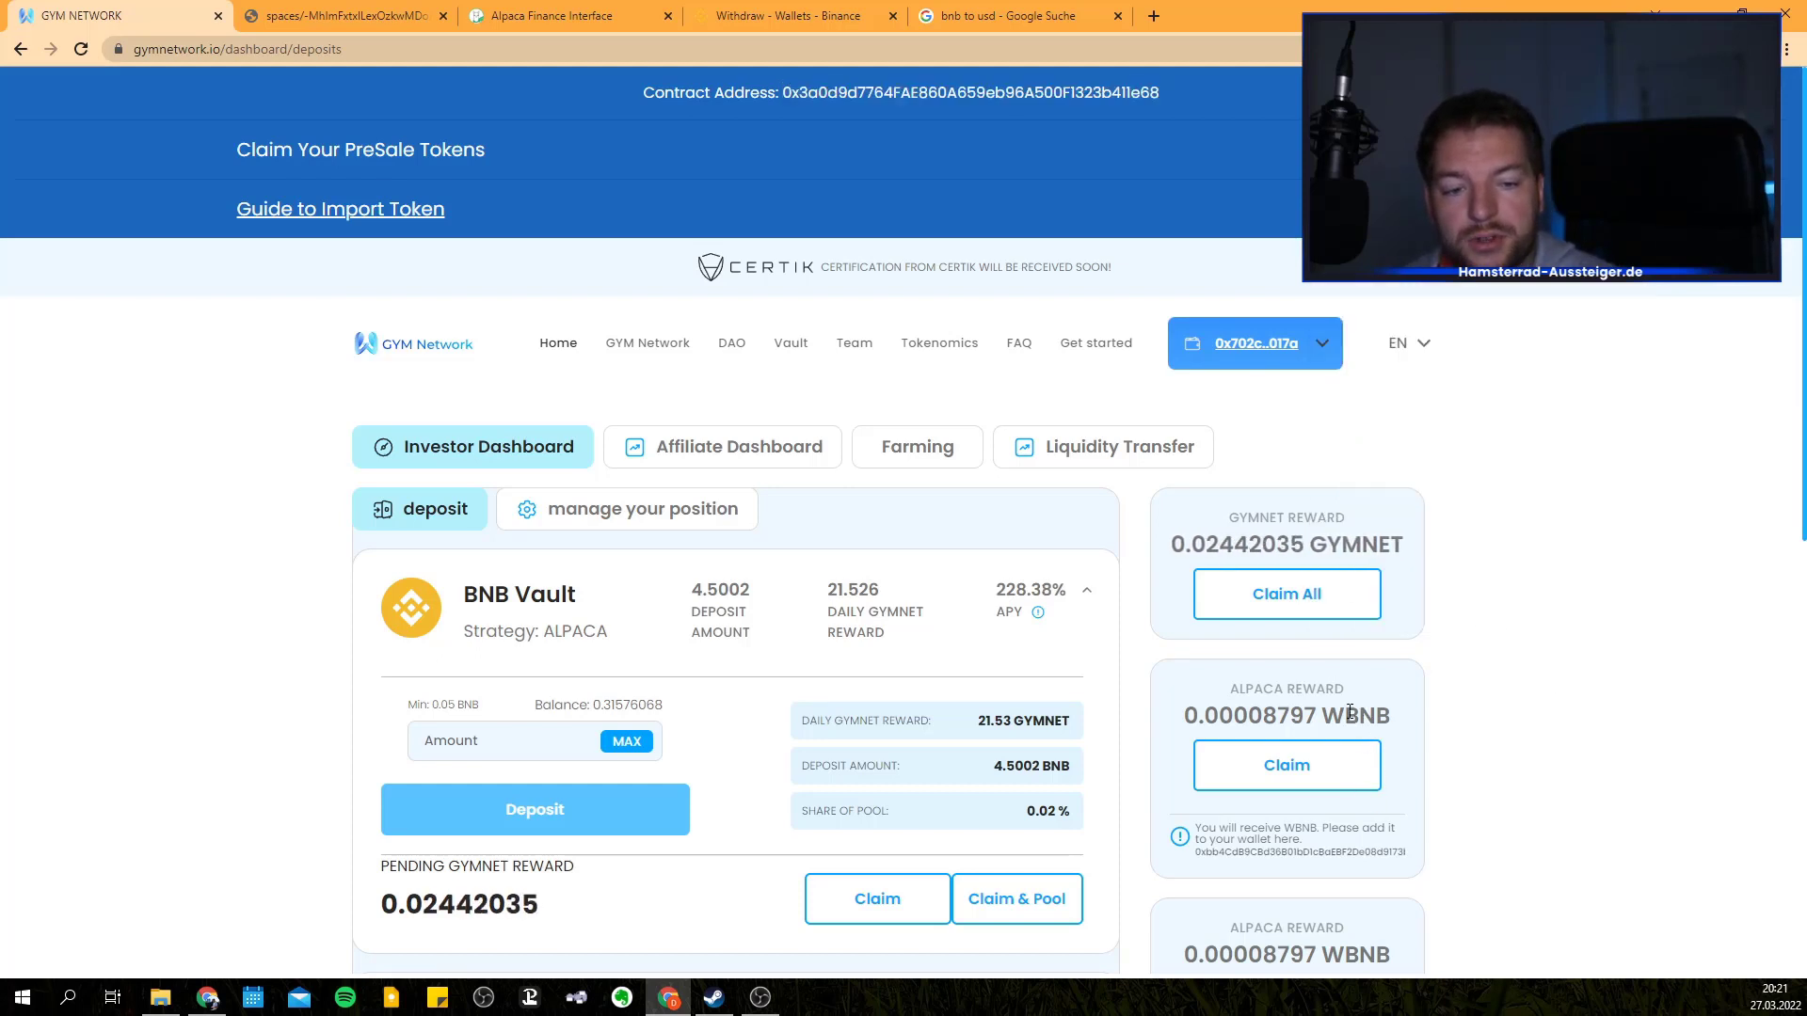
double_click(1299, 855)
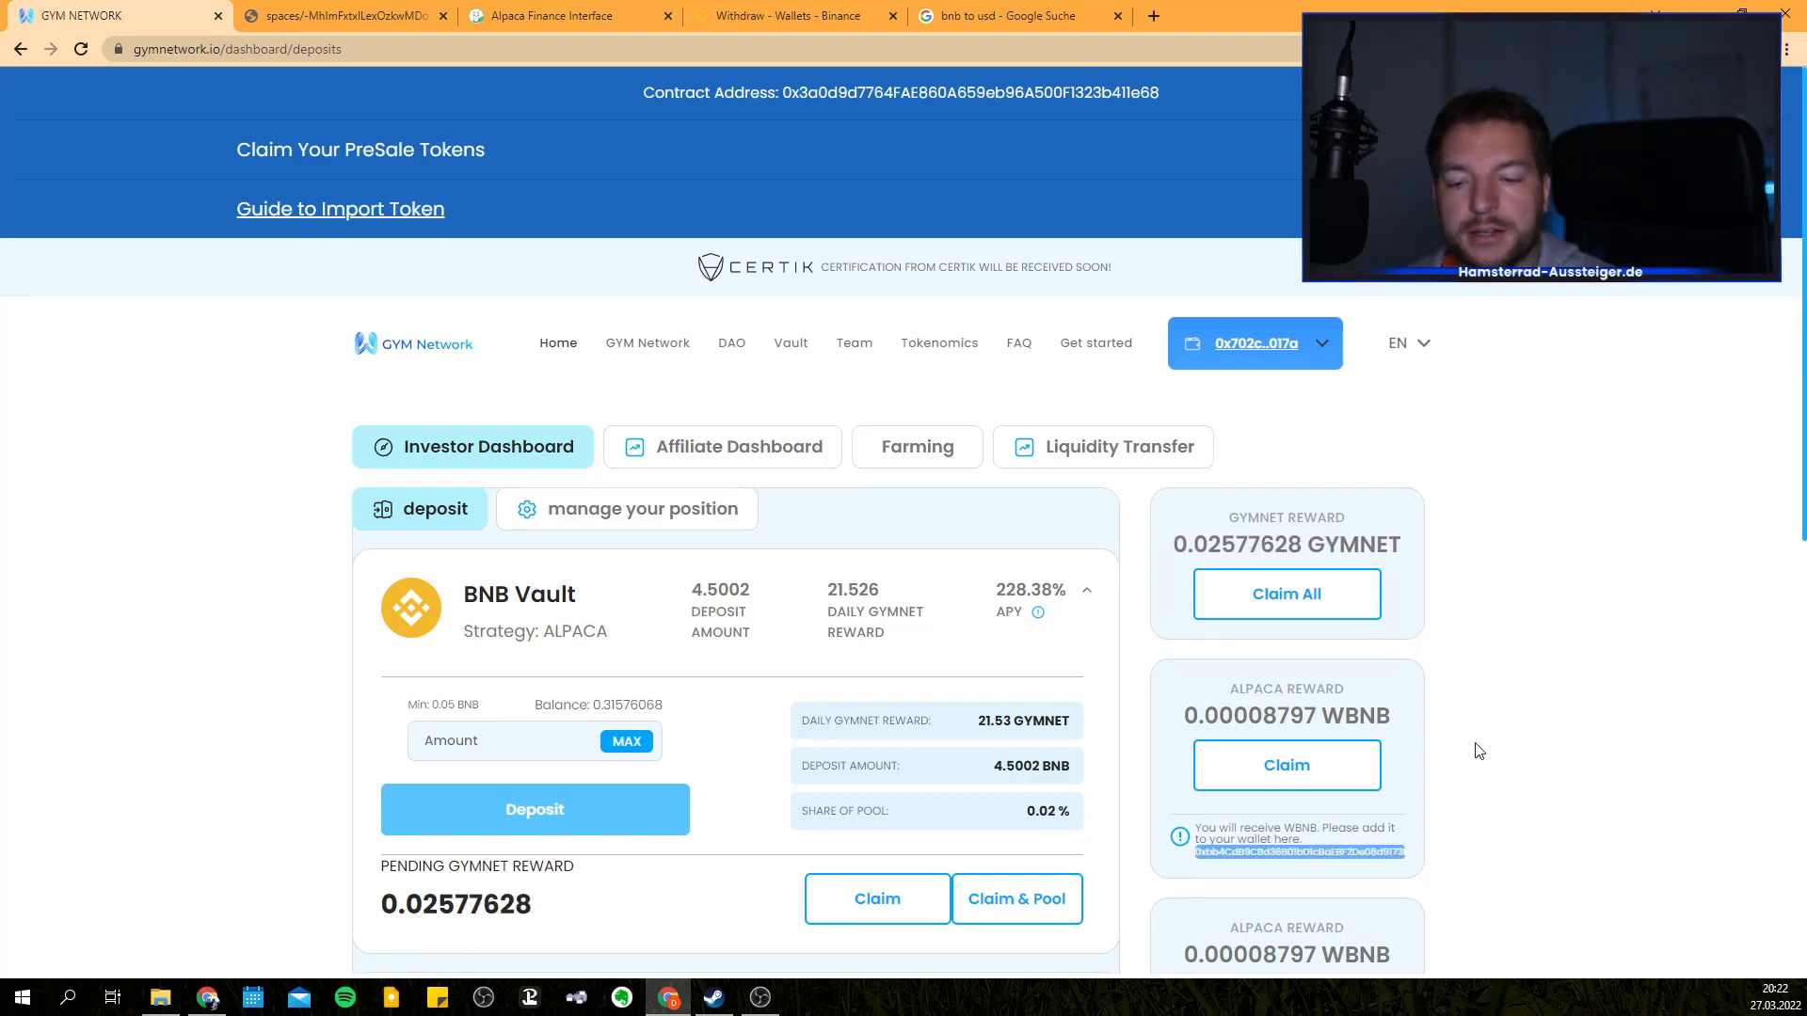
scroll(1477, 751, down, 1)
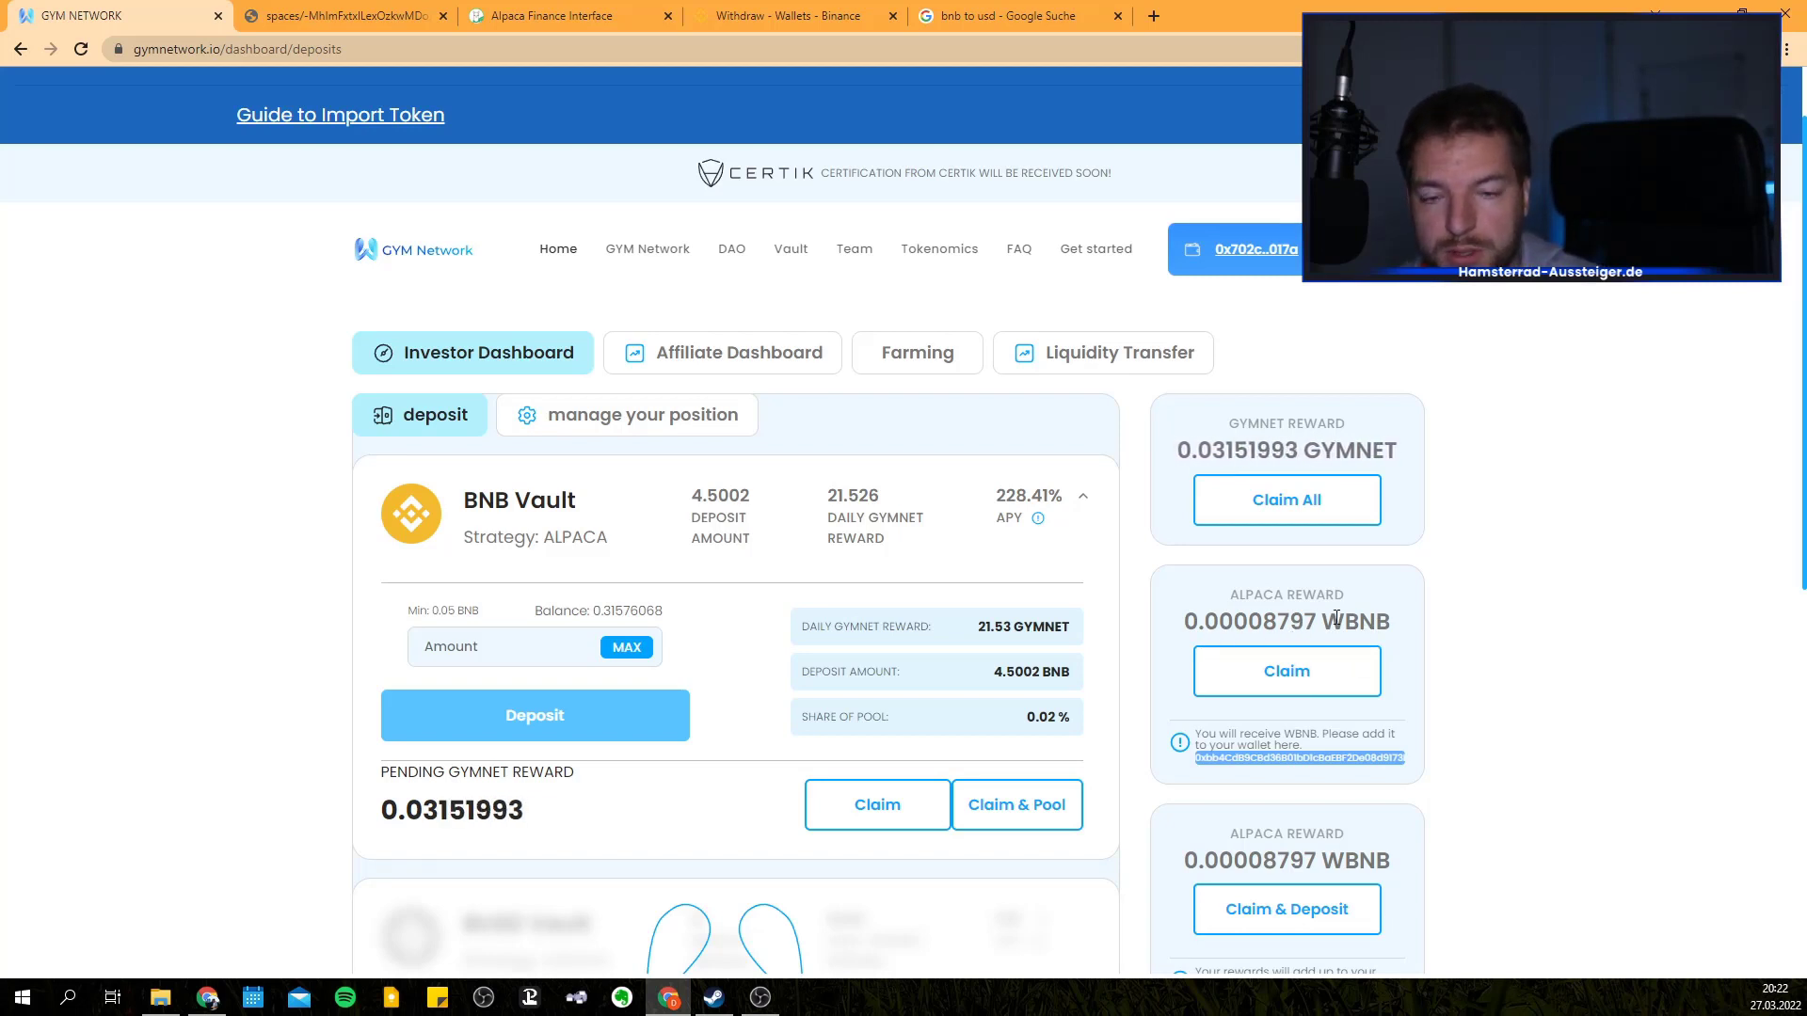
- On the Farming page, fill the GYMNET & BNB pair with the maximum 48.895244945934685982 GYMNET and its matching BNB amount
click(923, 367)
scroll(888, 436, down, 3)
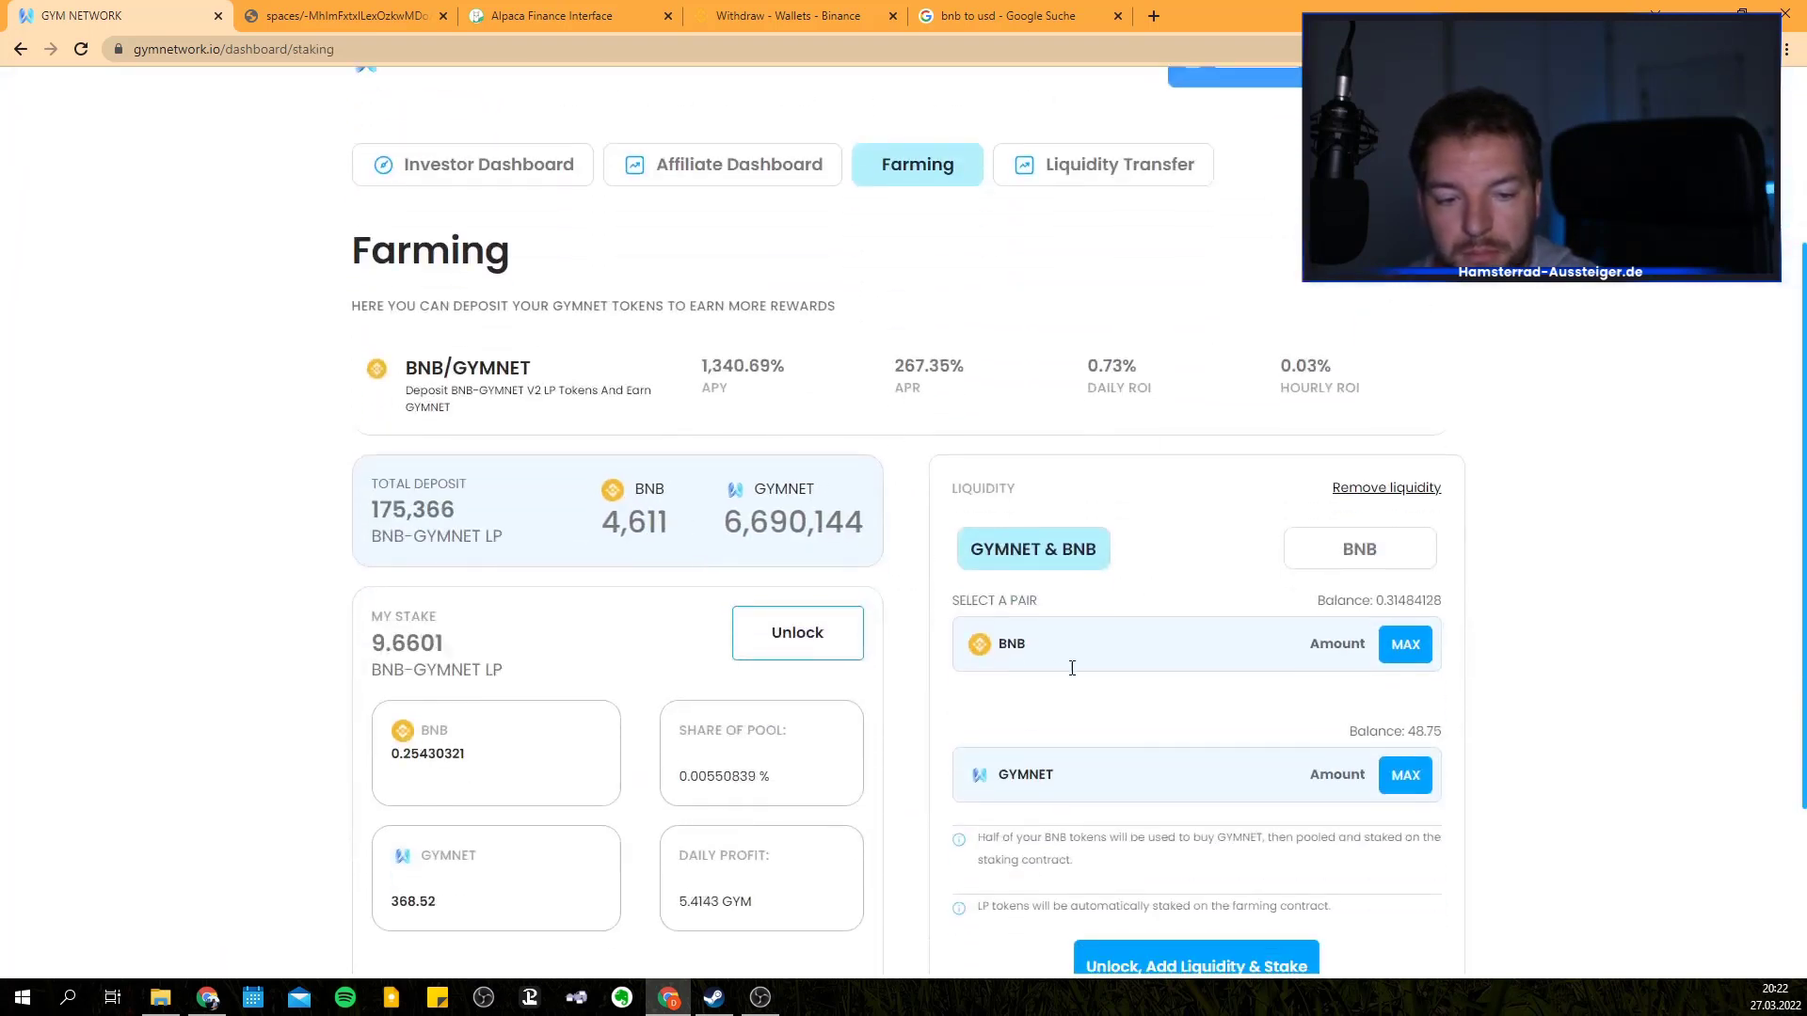
click(1419, 782)
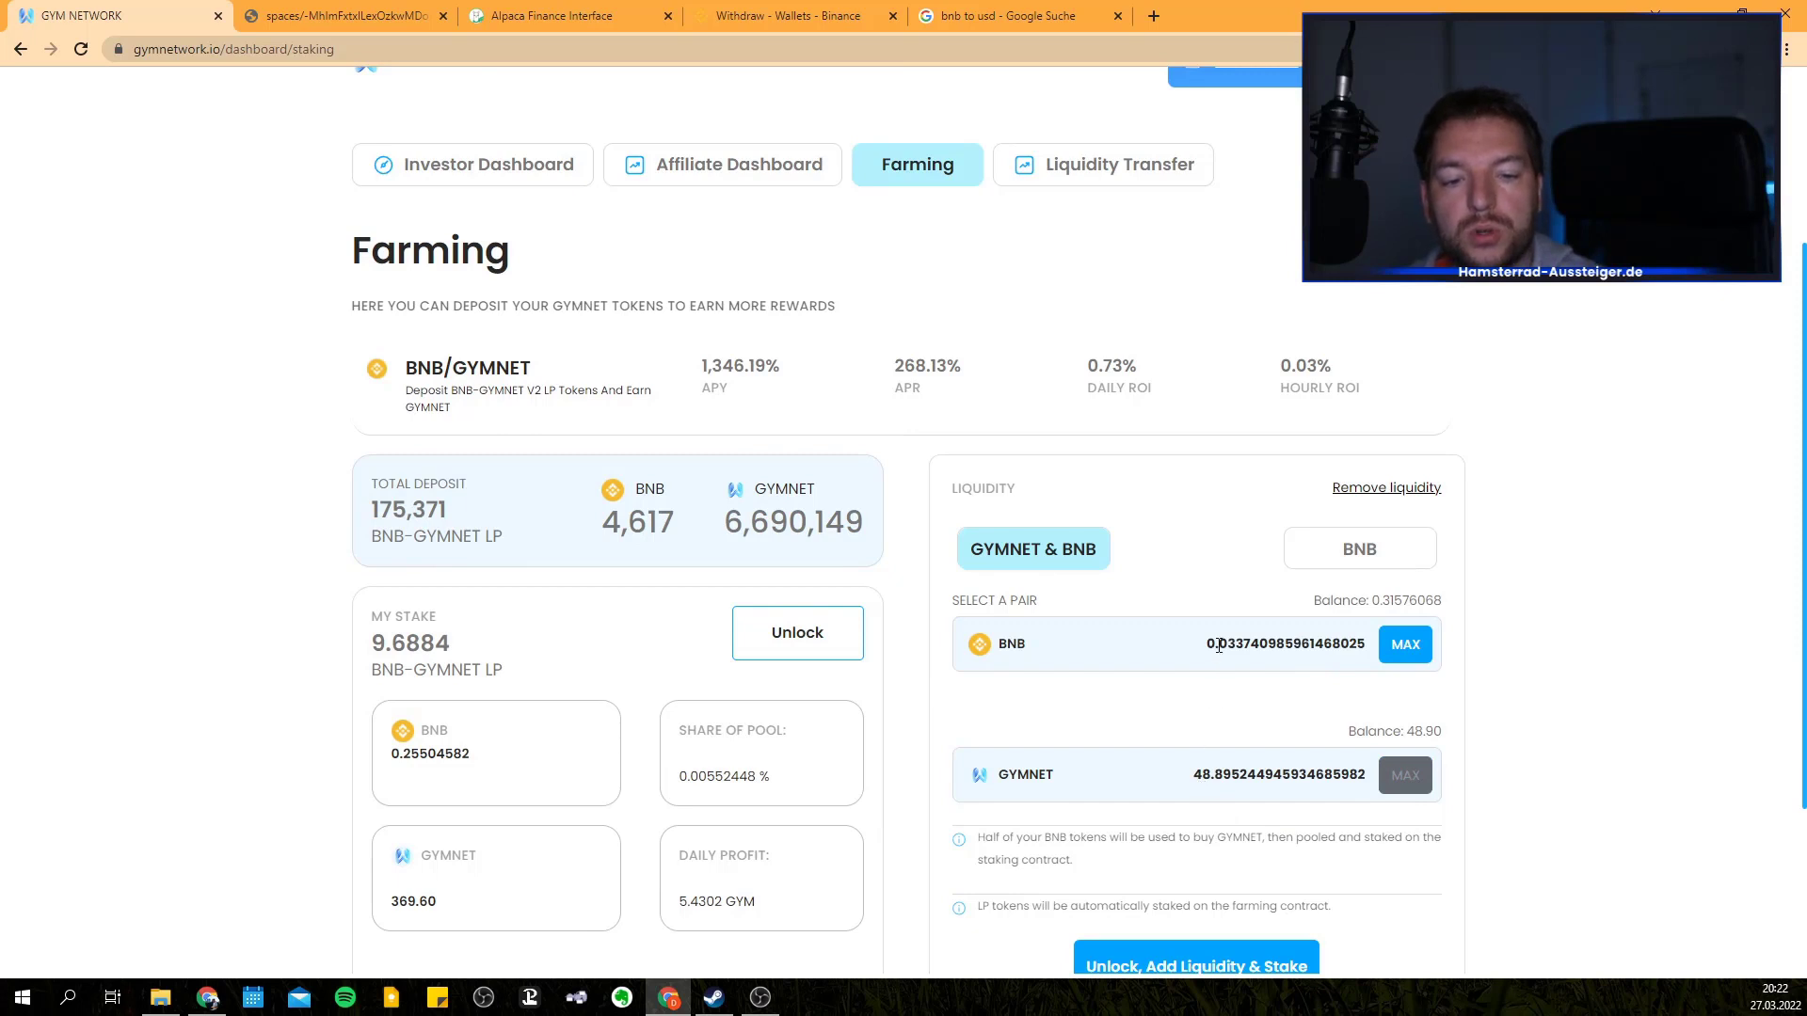
scroll(1121, 658, down, 2)
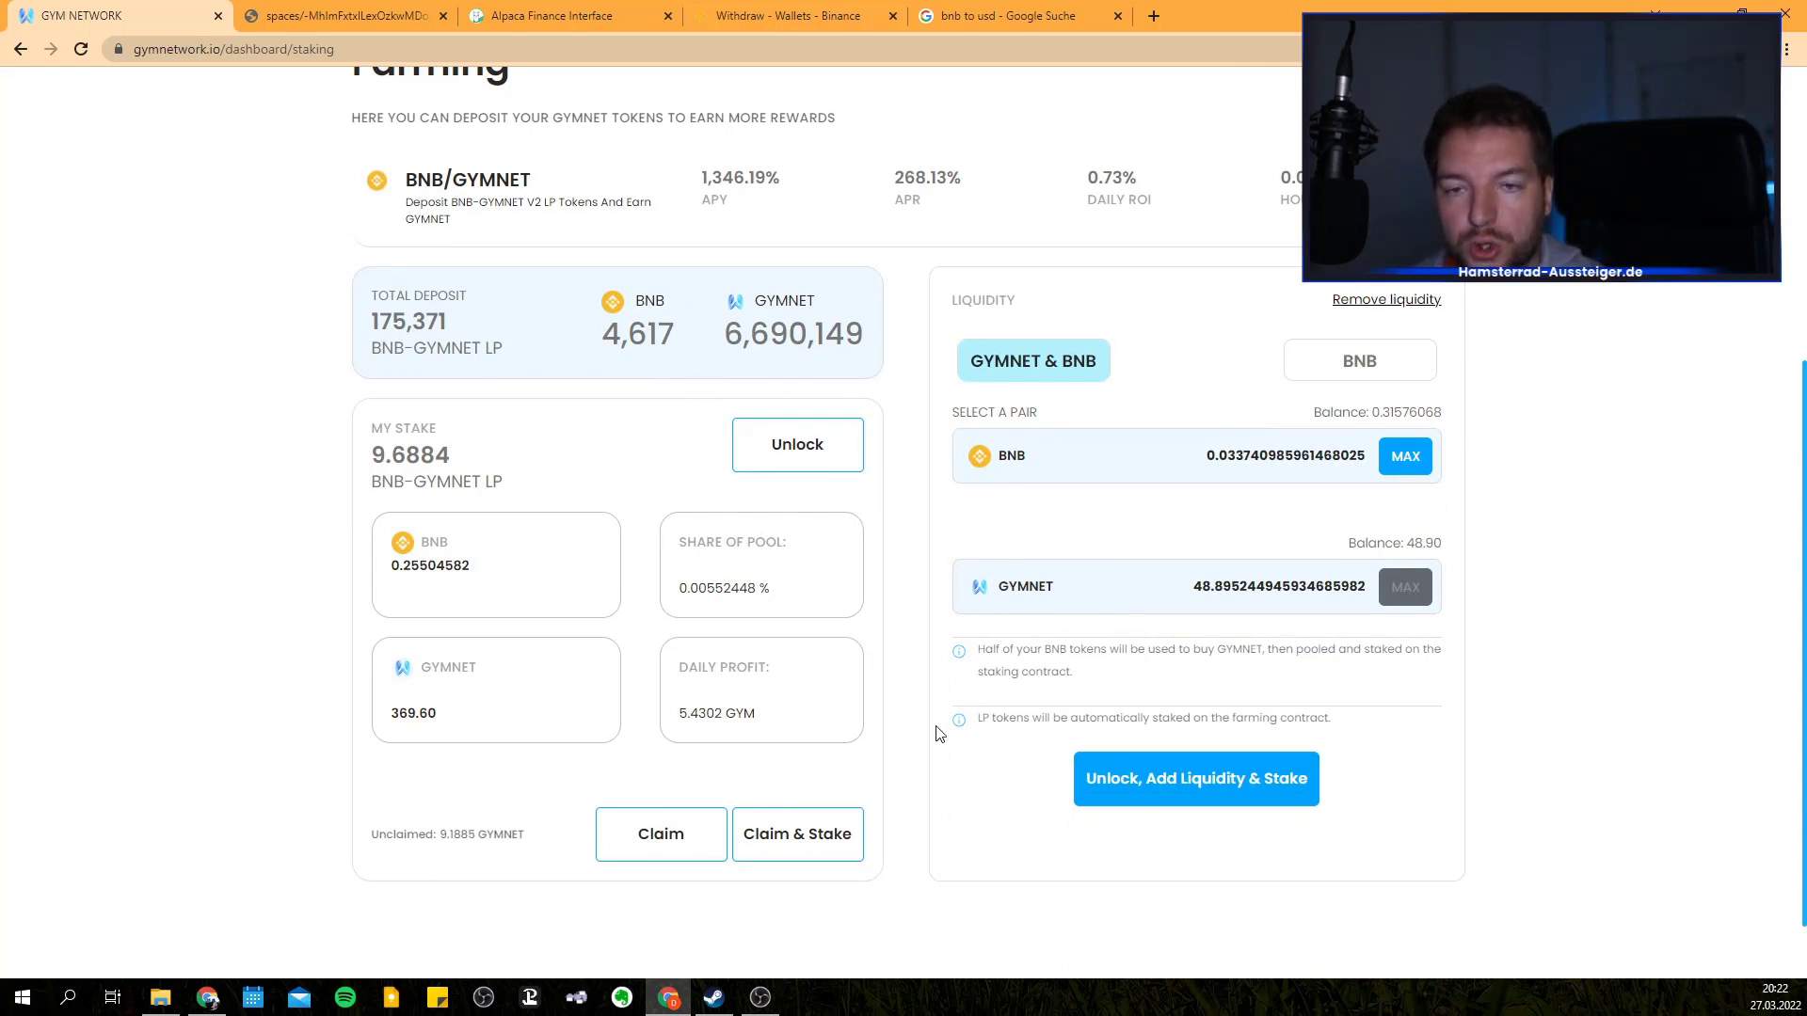
scroll(937, 733, up, 3)
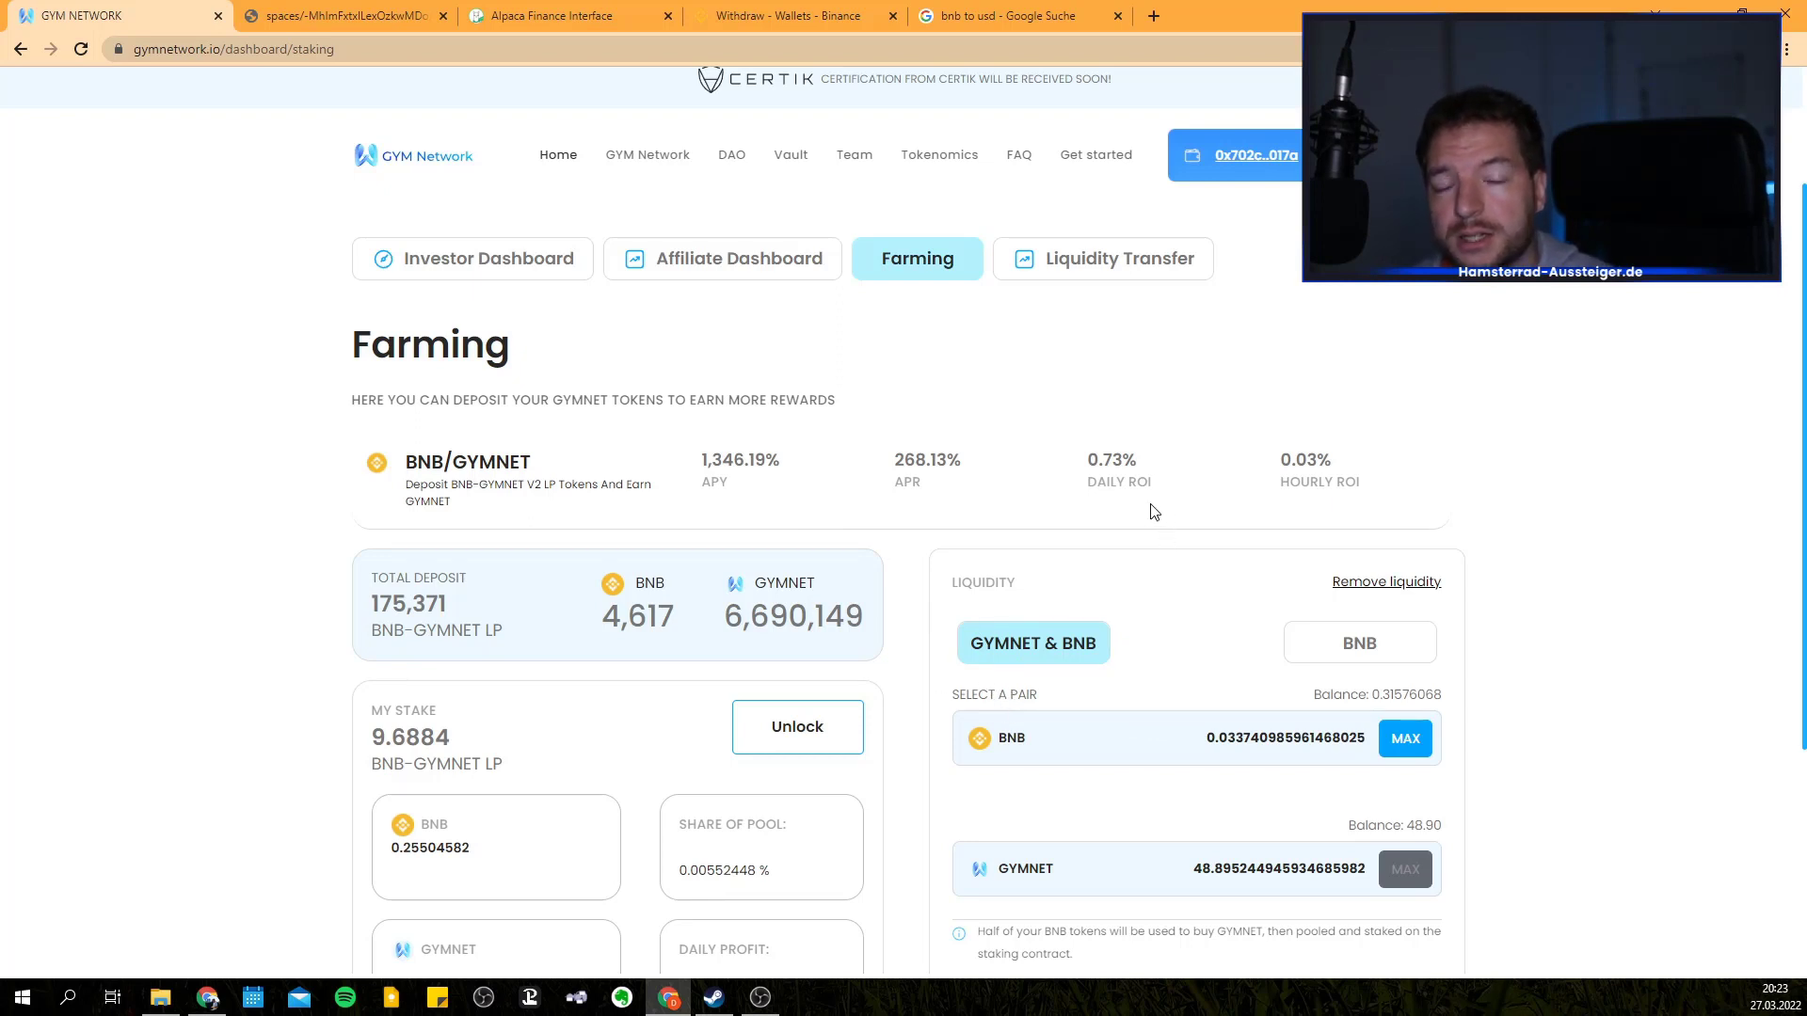
- Open the Investor Dashboard and examine the expanded BNB Vault details along with the deposit and reward figures
click(516, 258)
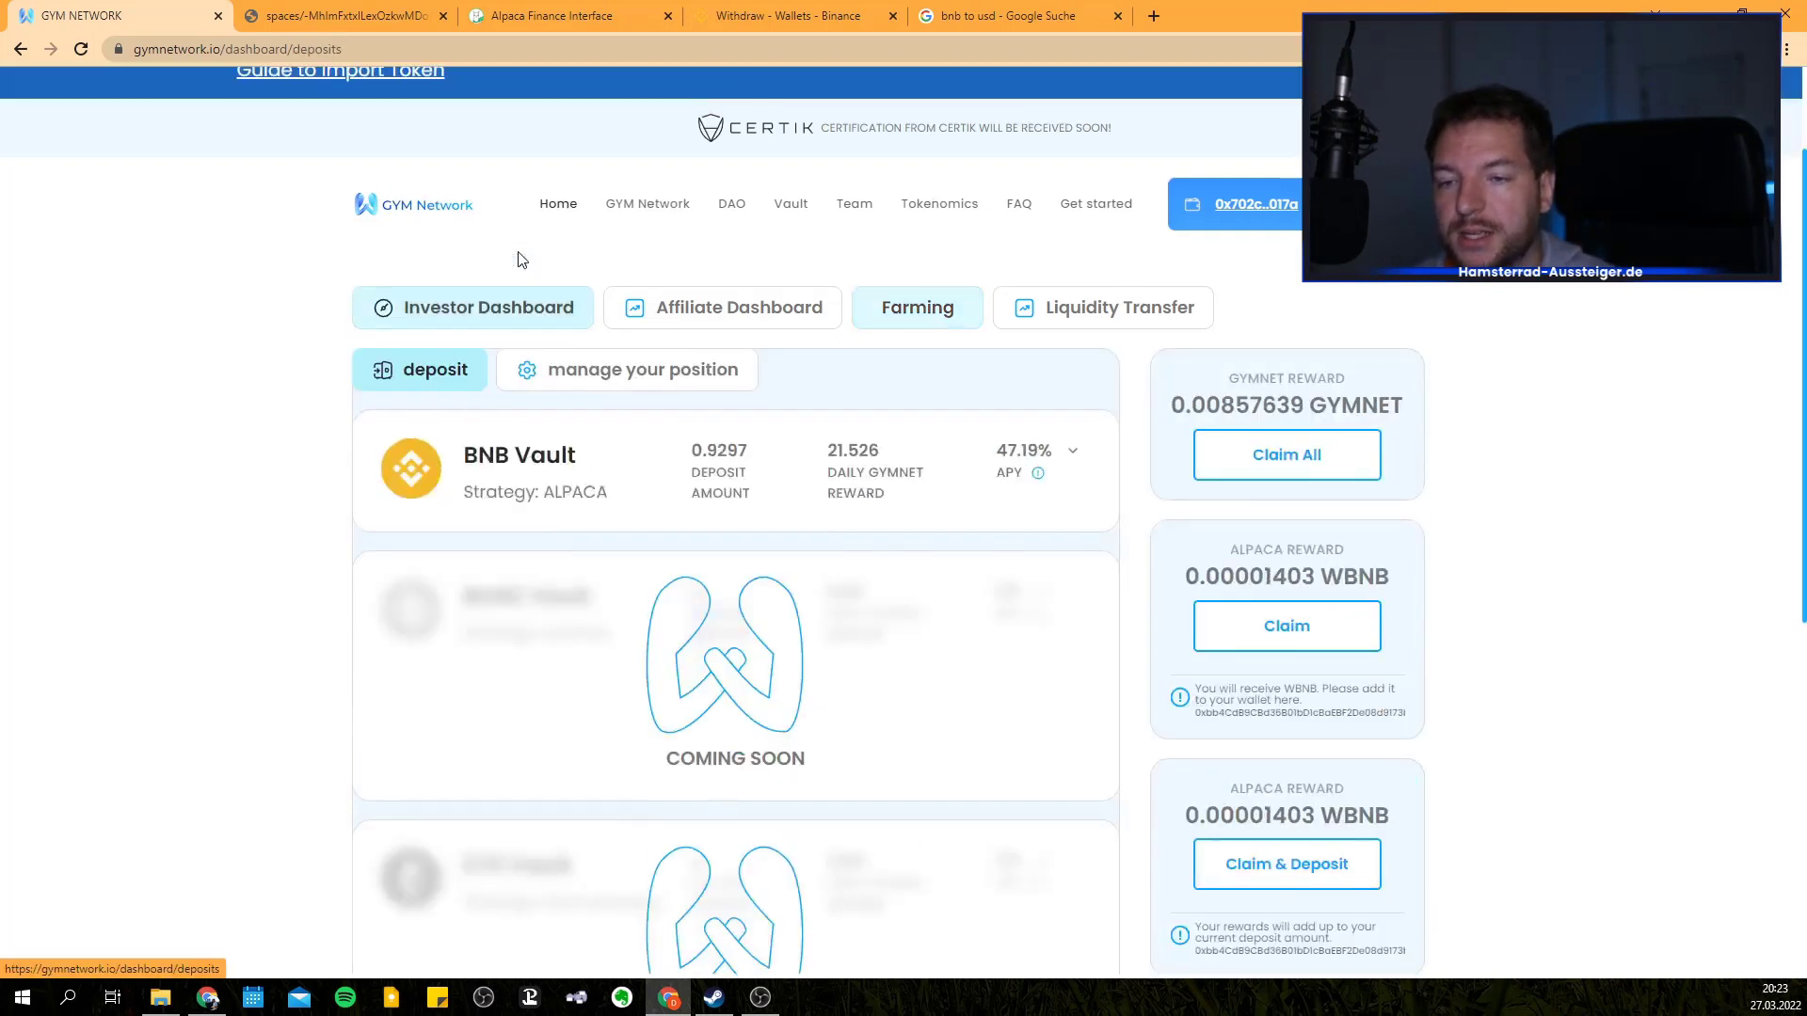
click(591, 499)
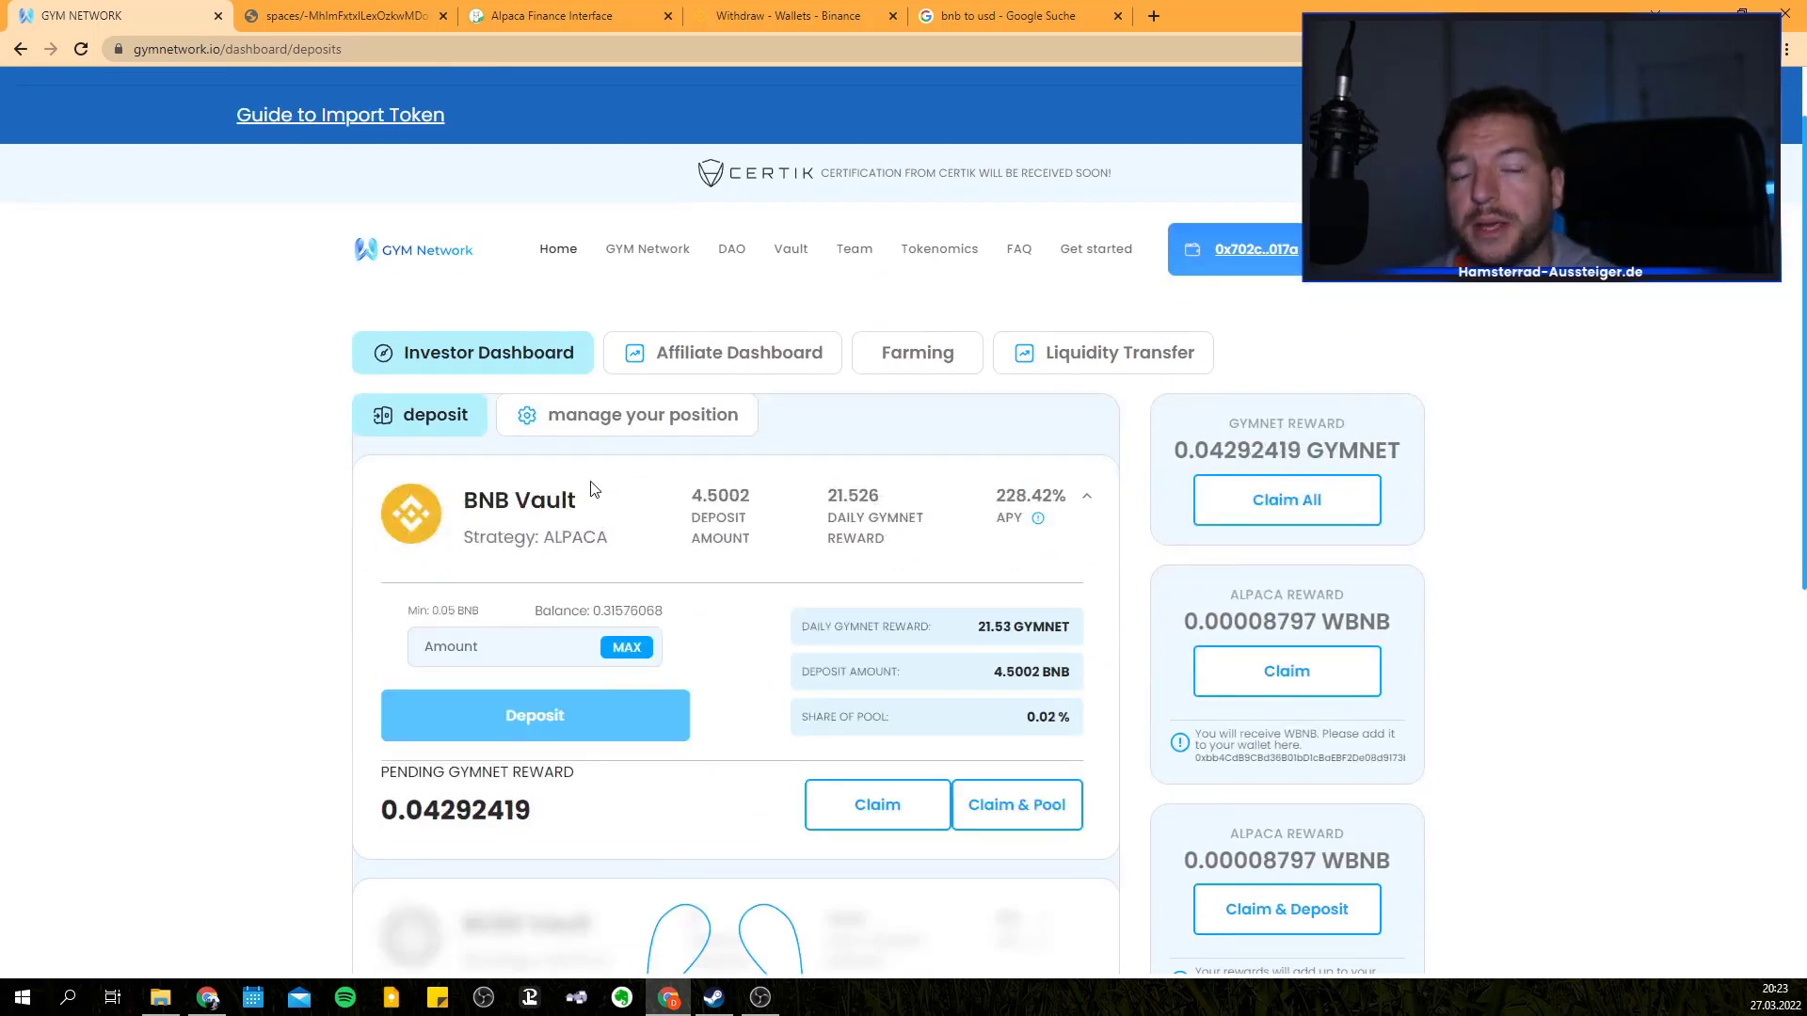
scroll(593, 480, down, 4)
scroll(594, 472, down, 1)
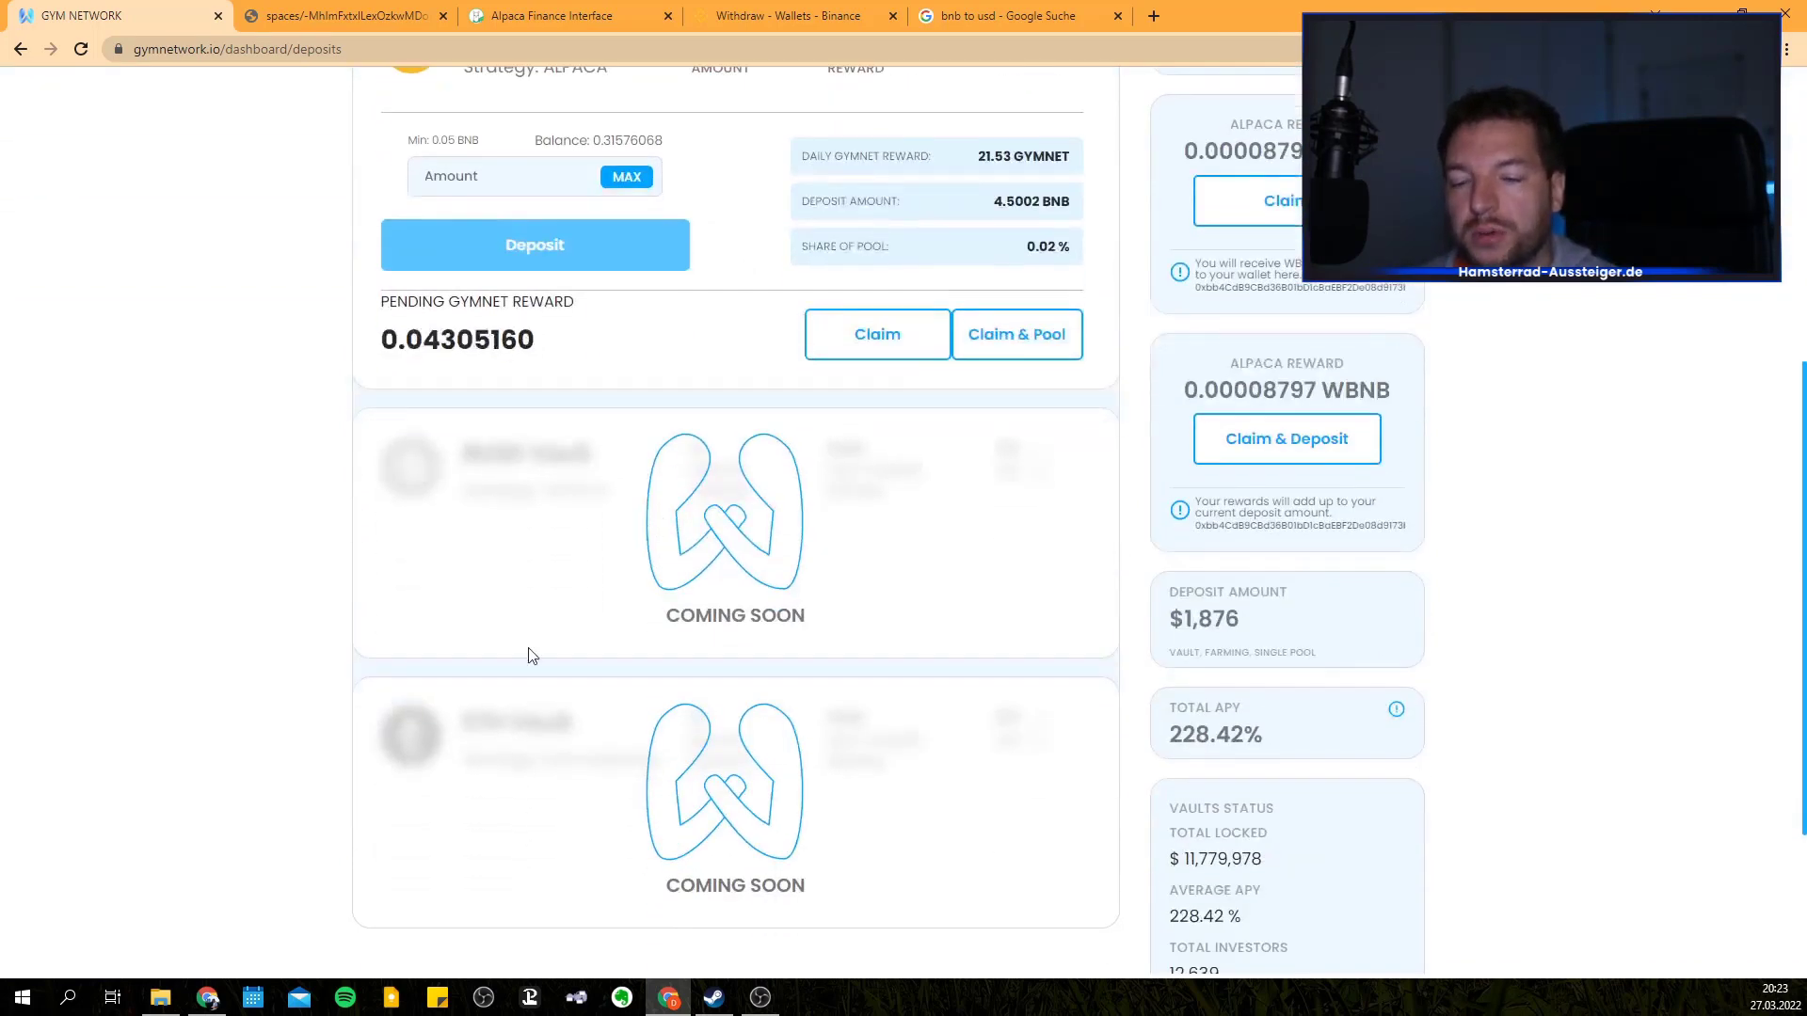
scroll(519, 701, up, 4)
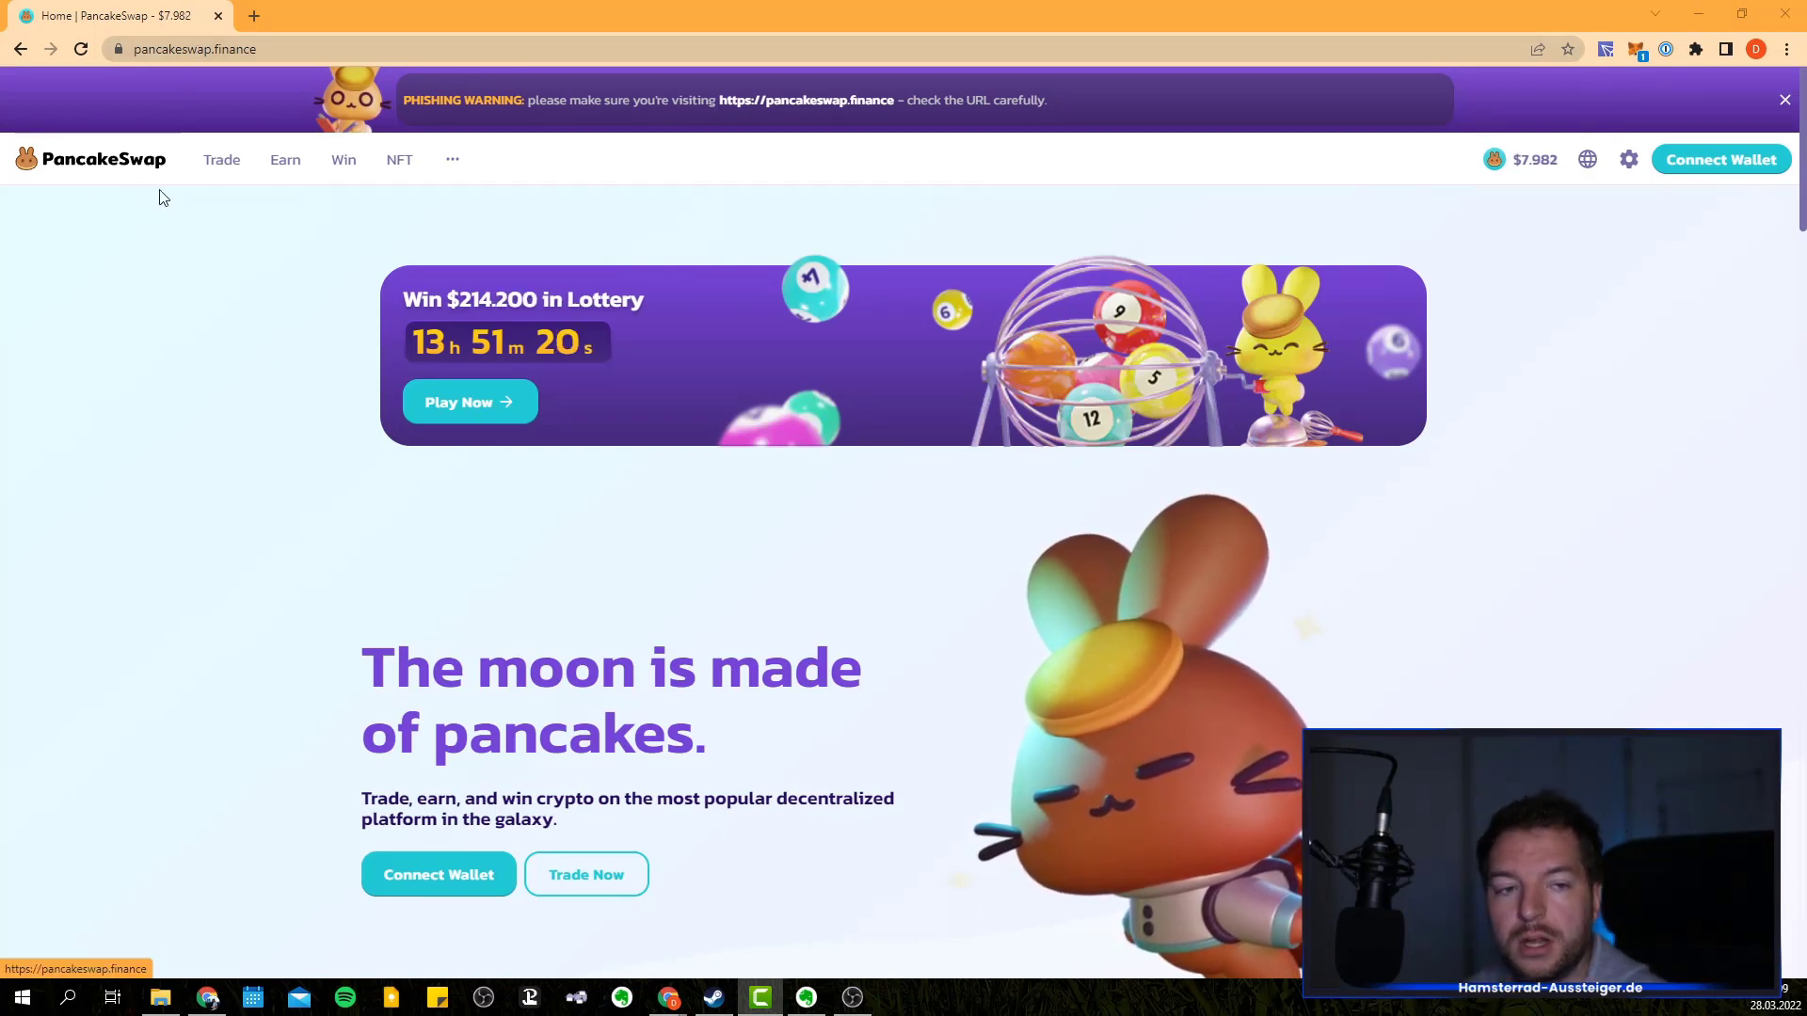
- Connect the MetaMask wallet to PancakeSwap and check the GYMNET balance among the wallet's tokens
click(1706, 162)
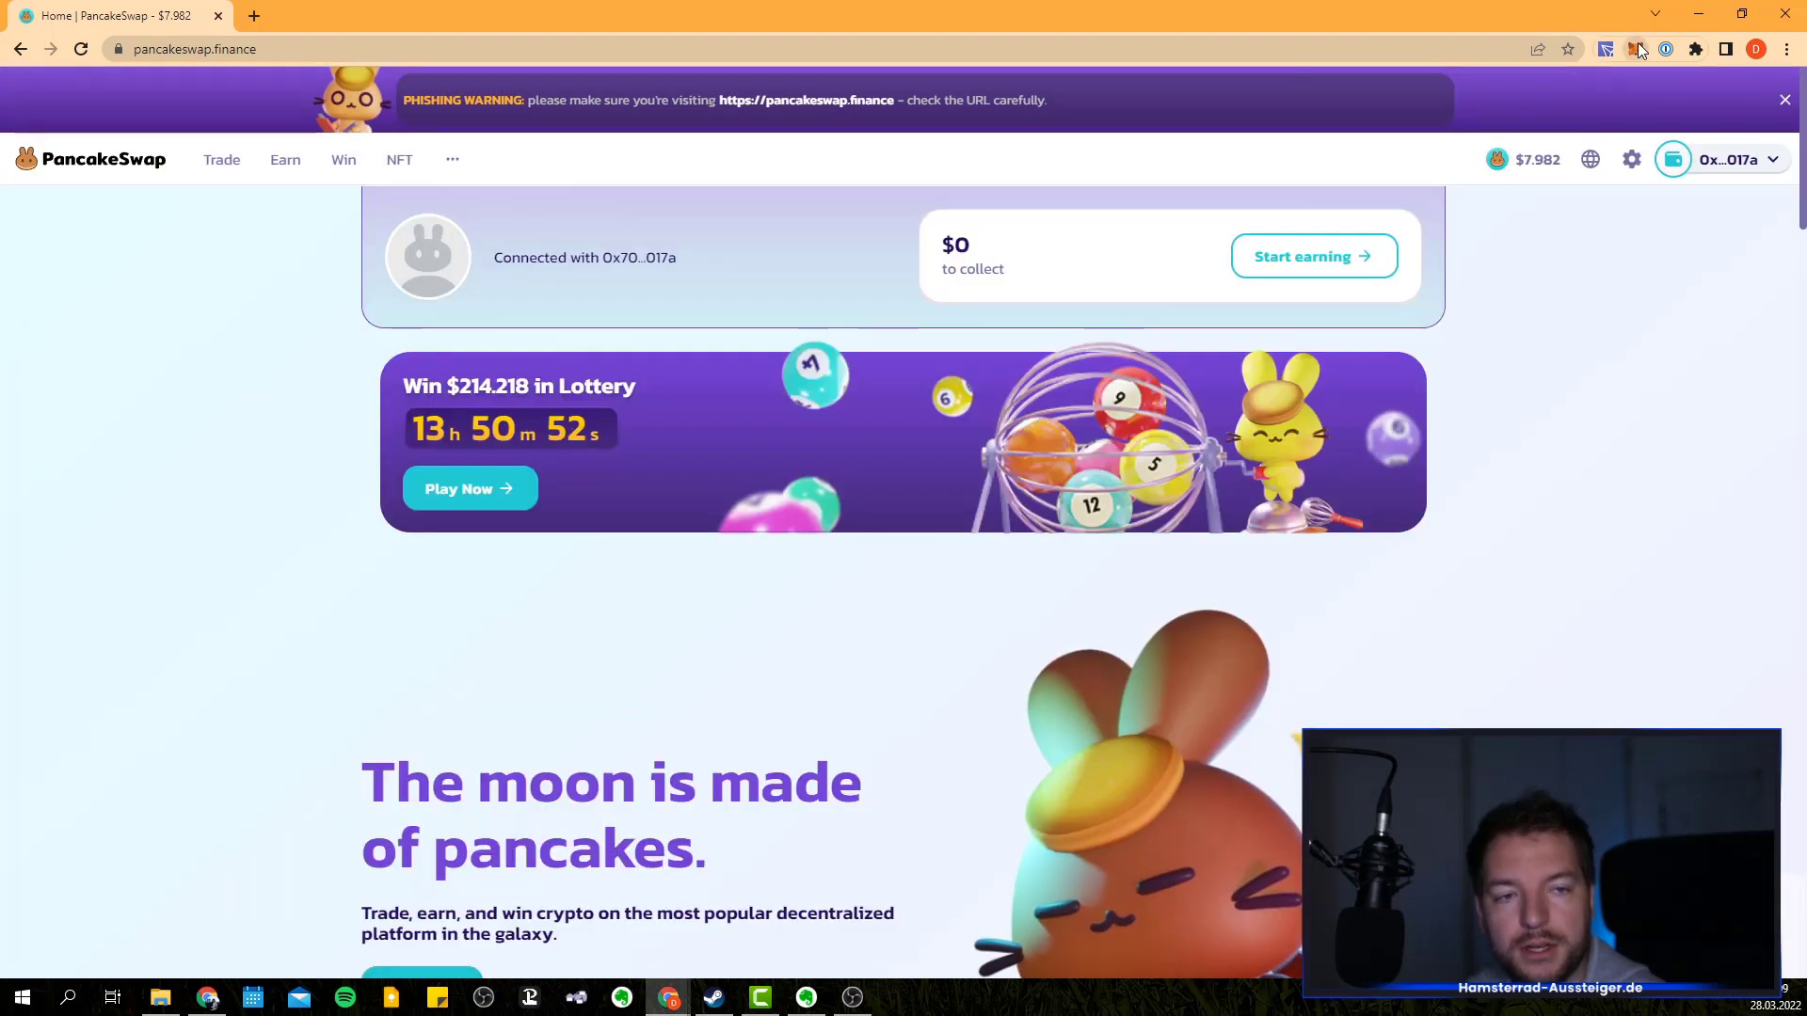
click(1638, 43)
scroll(1544, 310, down, 1)
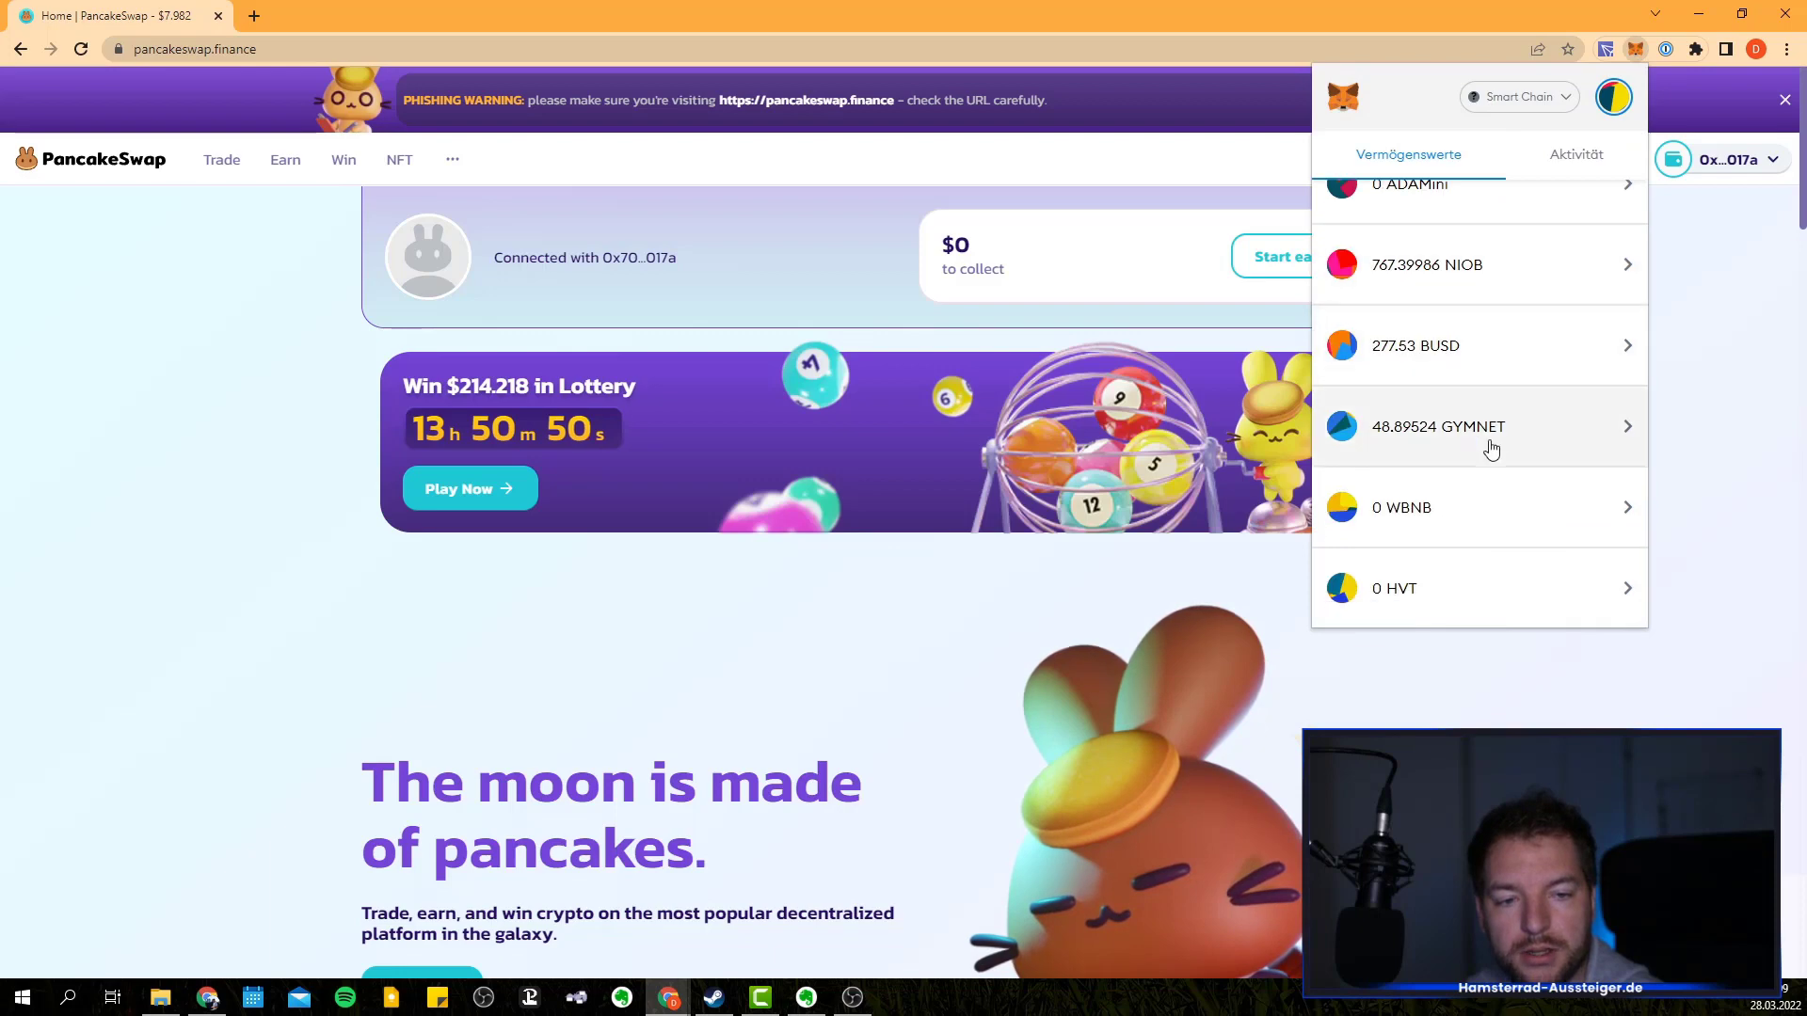
click(1722, 431)
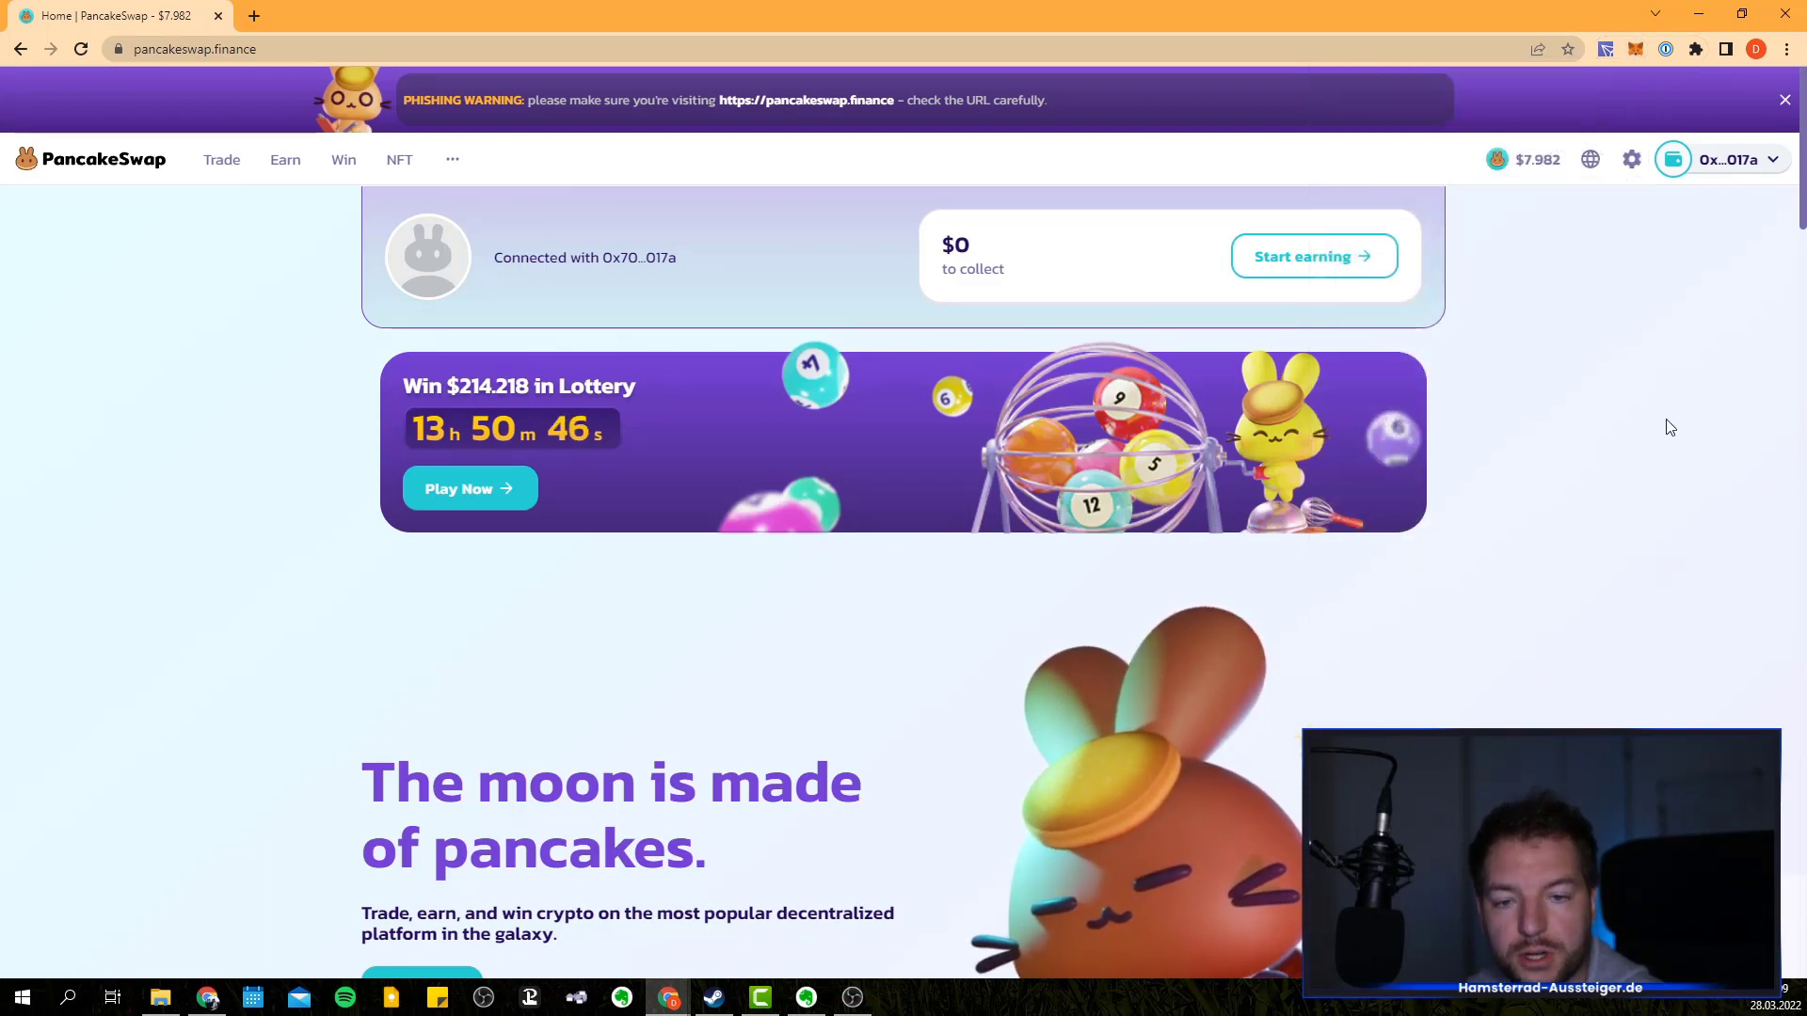
scroll(1662, 425, down, 1)
scroll(1647, 419, up, 1)
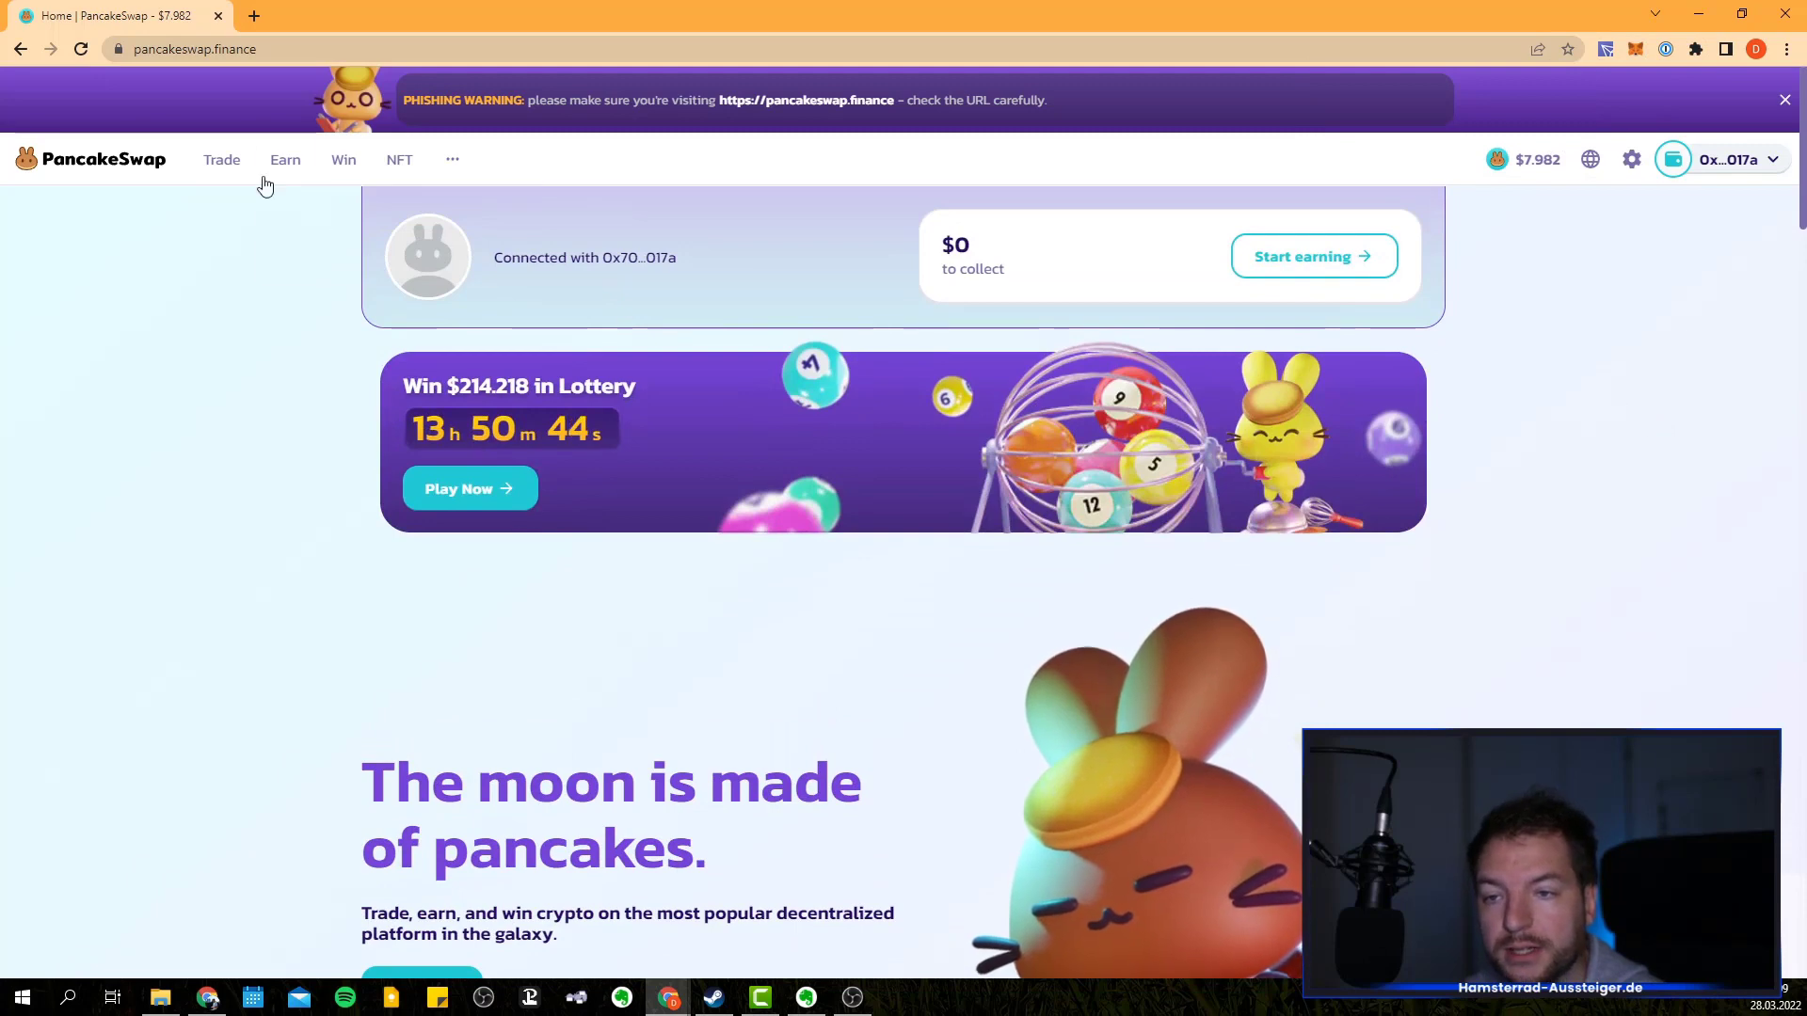
- Go to PancakeSwap's Swap page and open the custom token management for the token to swap from
mouse_move(236, 174)
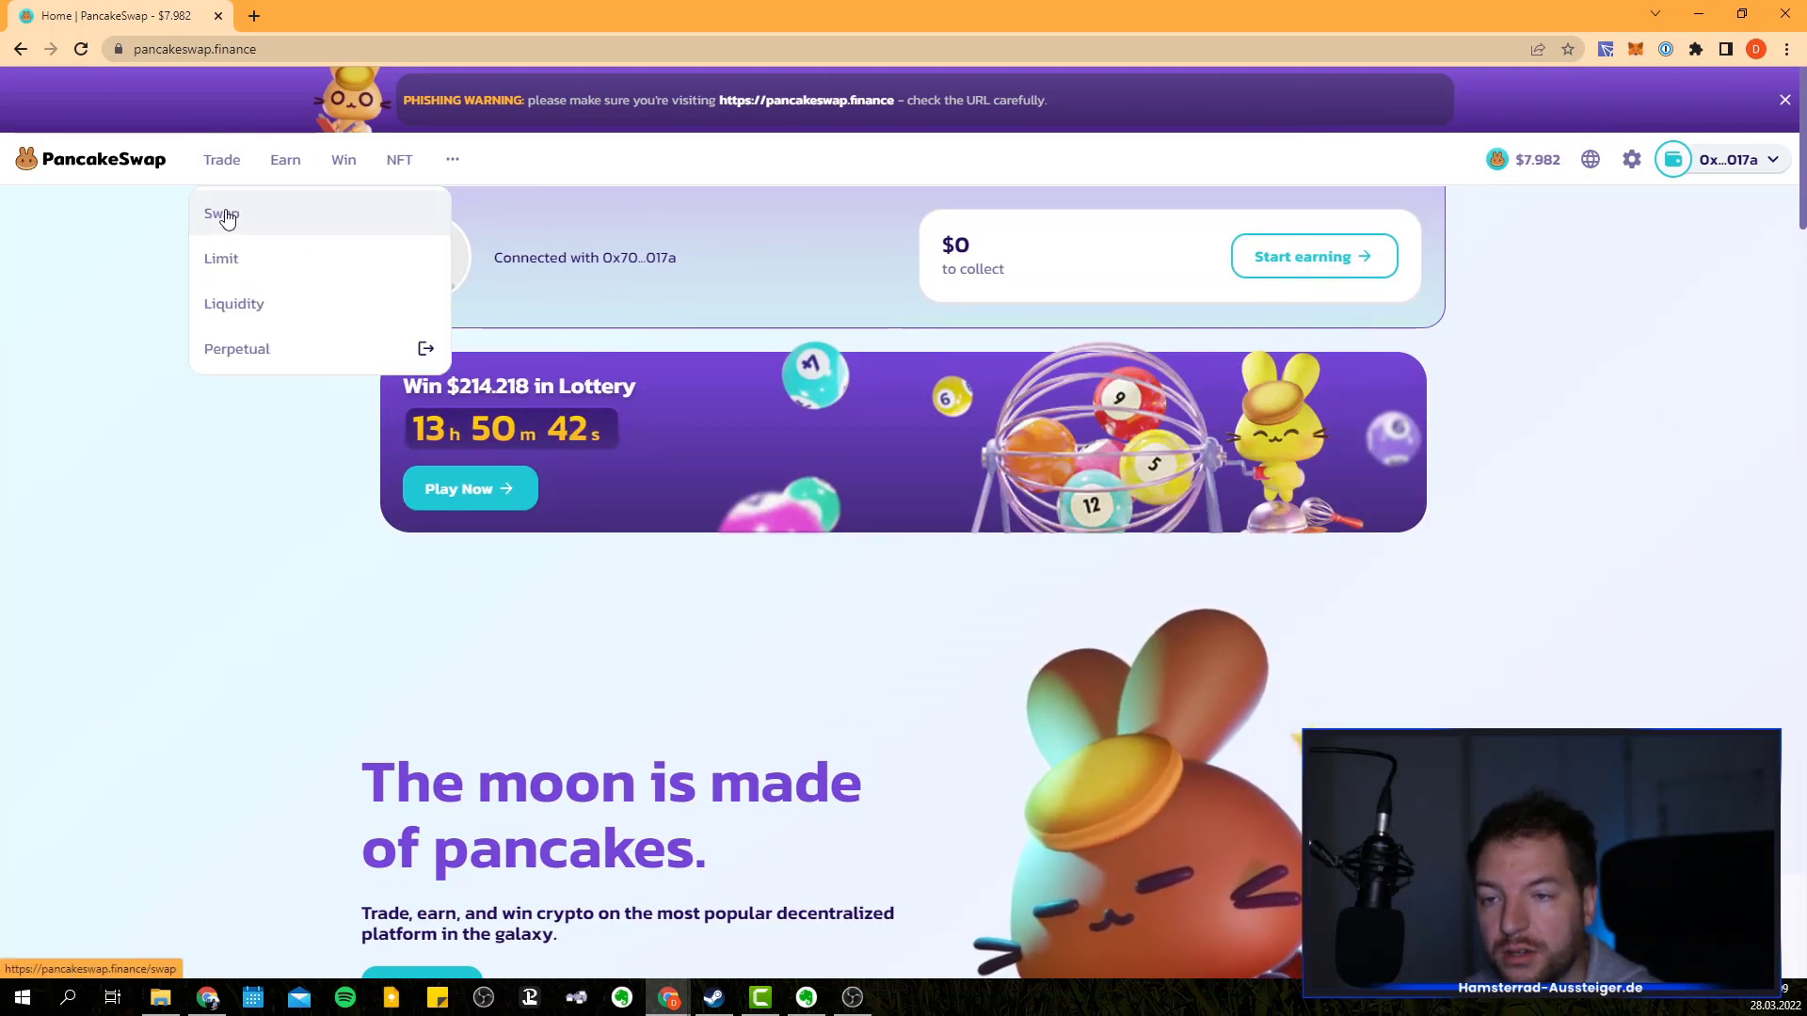
click(222, 214)
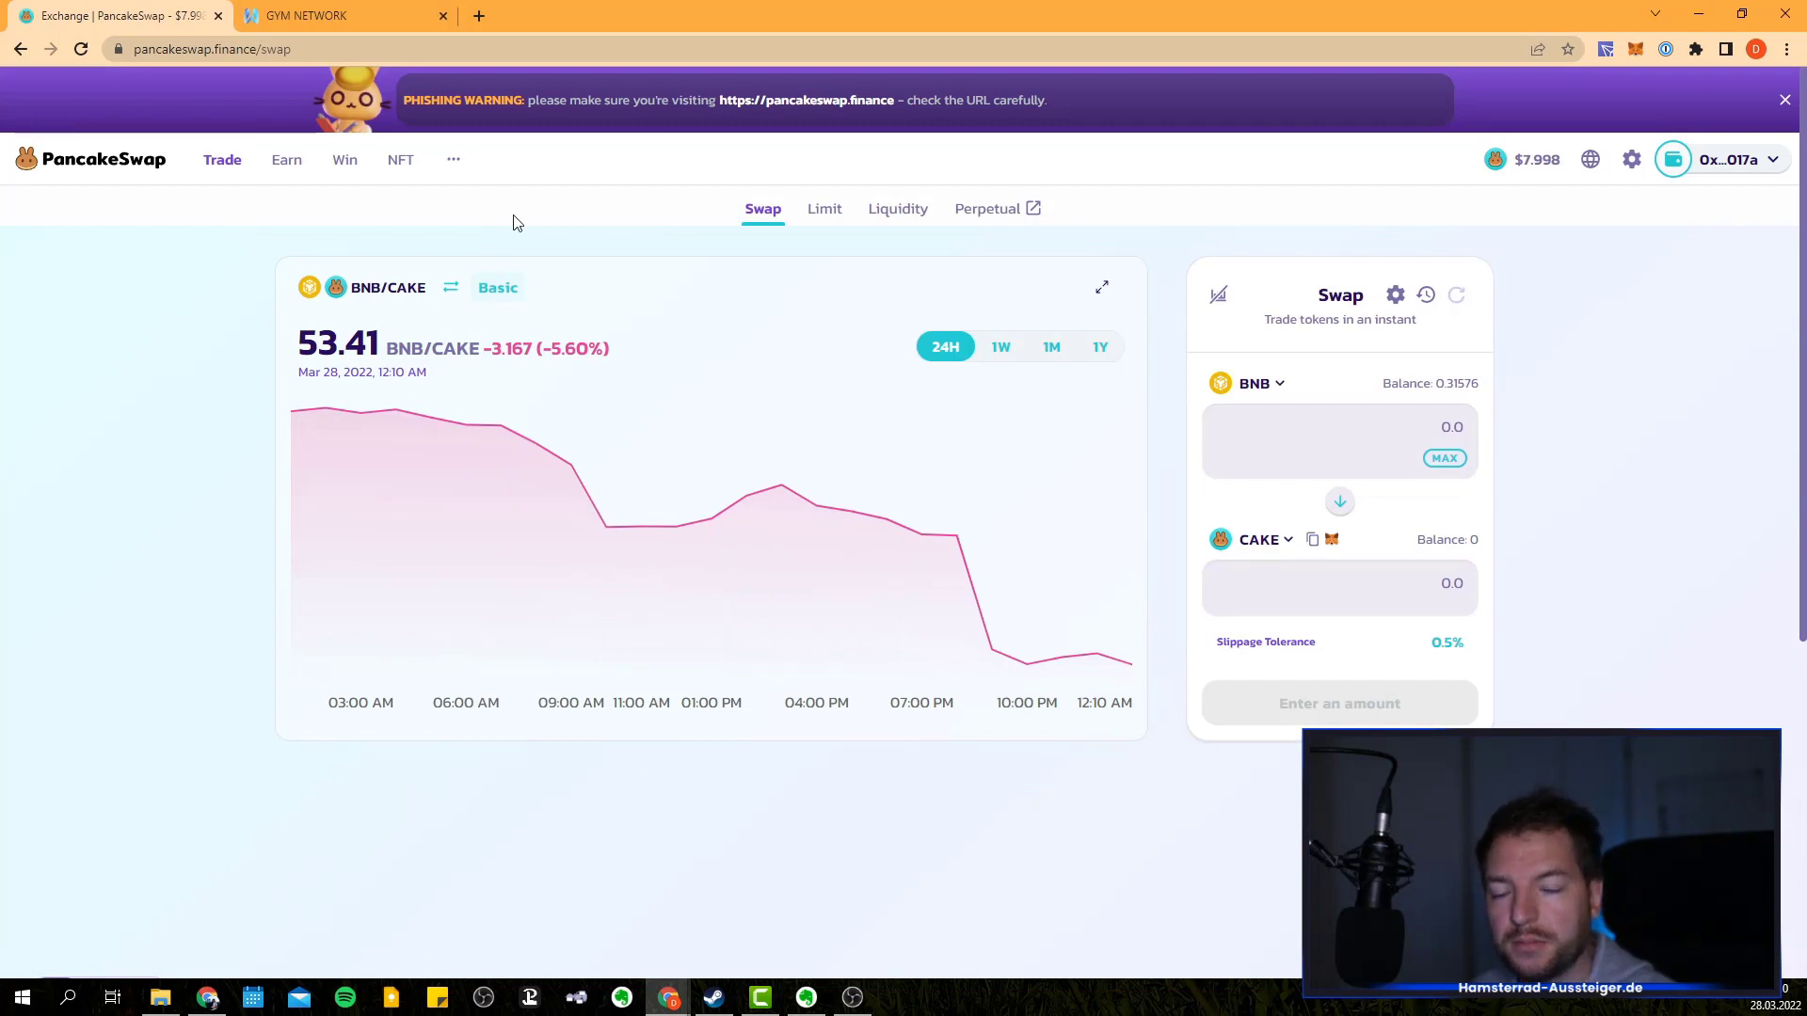
click(1278, 386)
scroll(941, 602, down, 10)
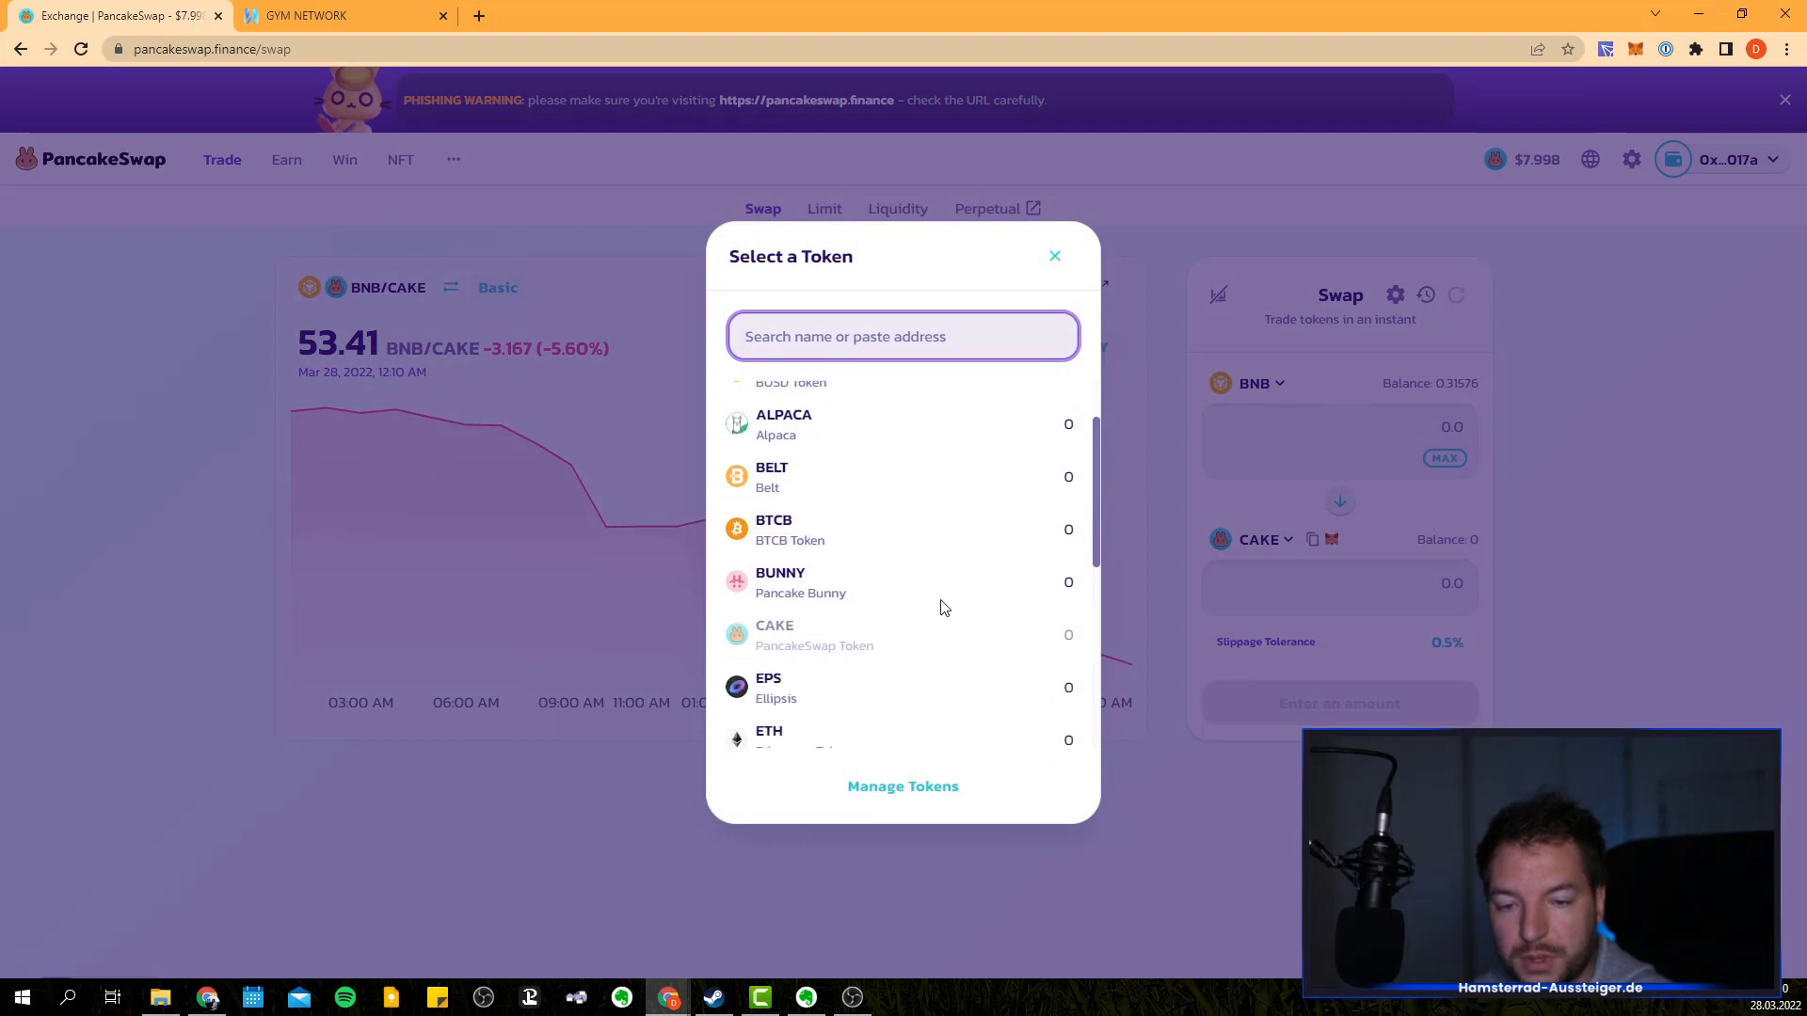
click(901, 789)
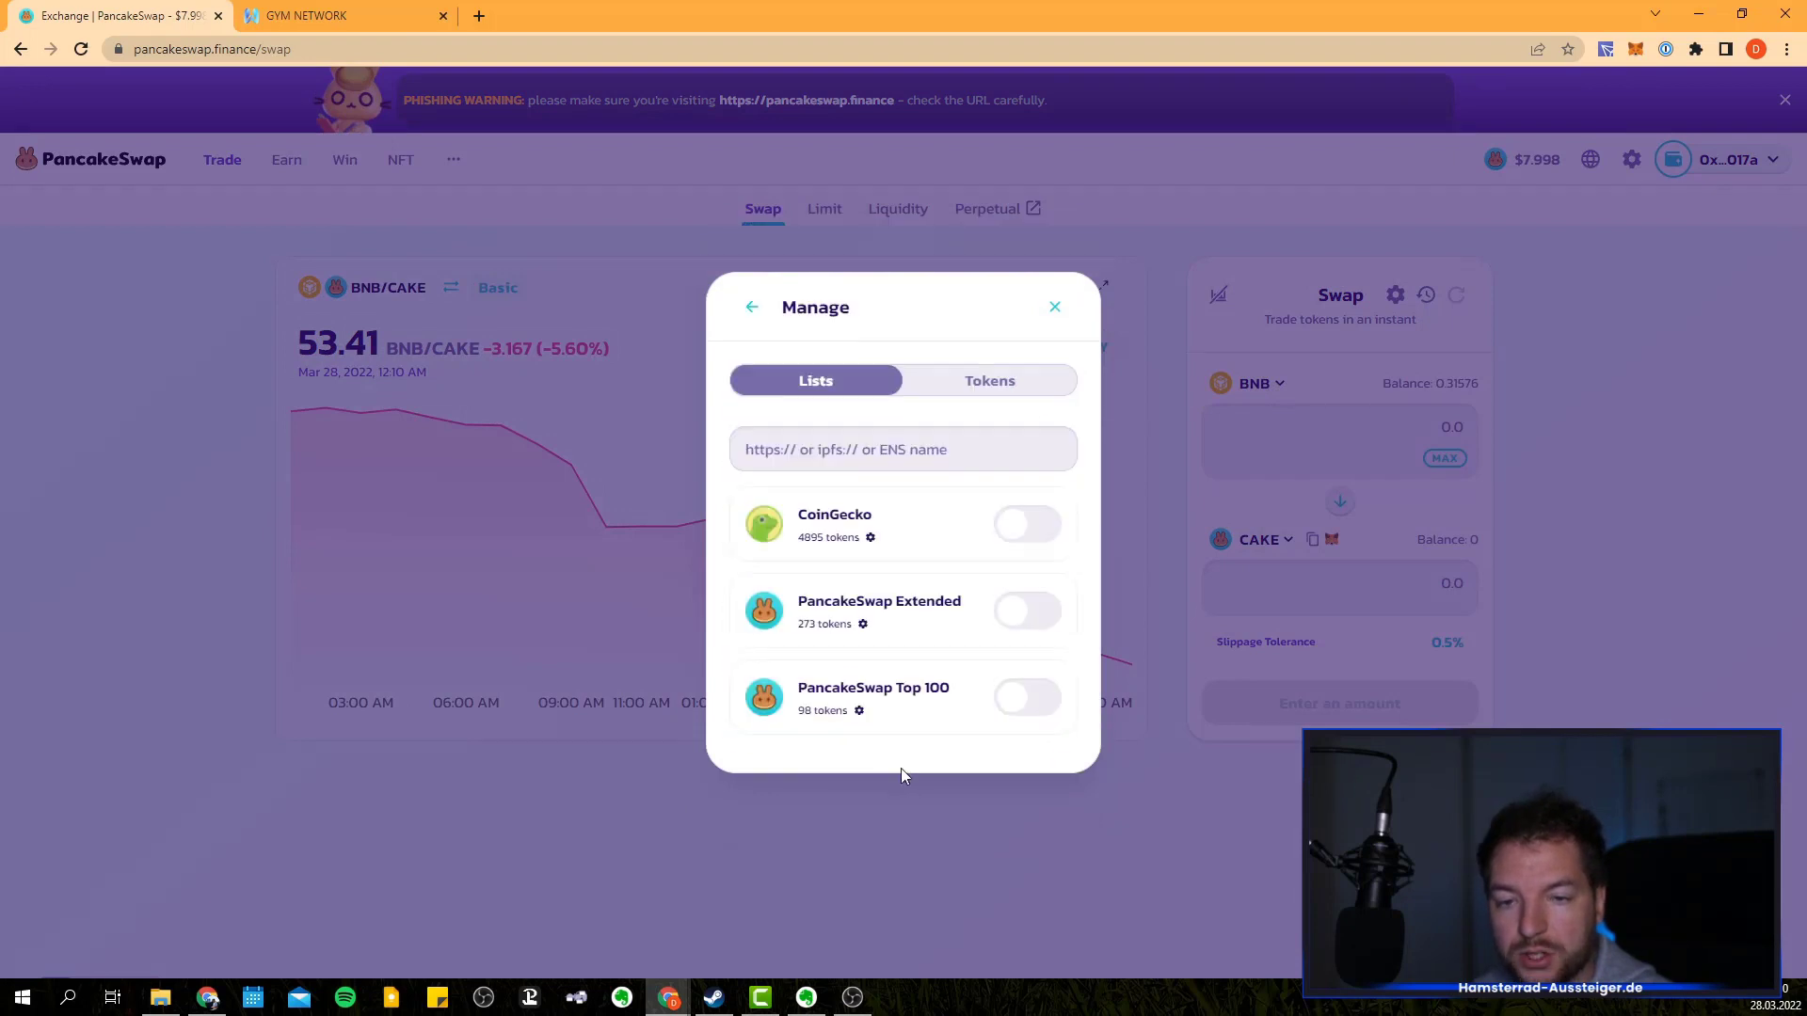
click(988, 393)
- Import GYMNET as the token to swap from, using the contract address from the GYM Network site and acknowledging the unknown-source risk
key(ctrl+Tab)
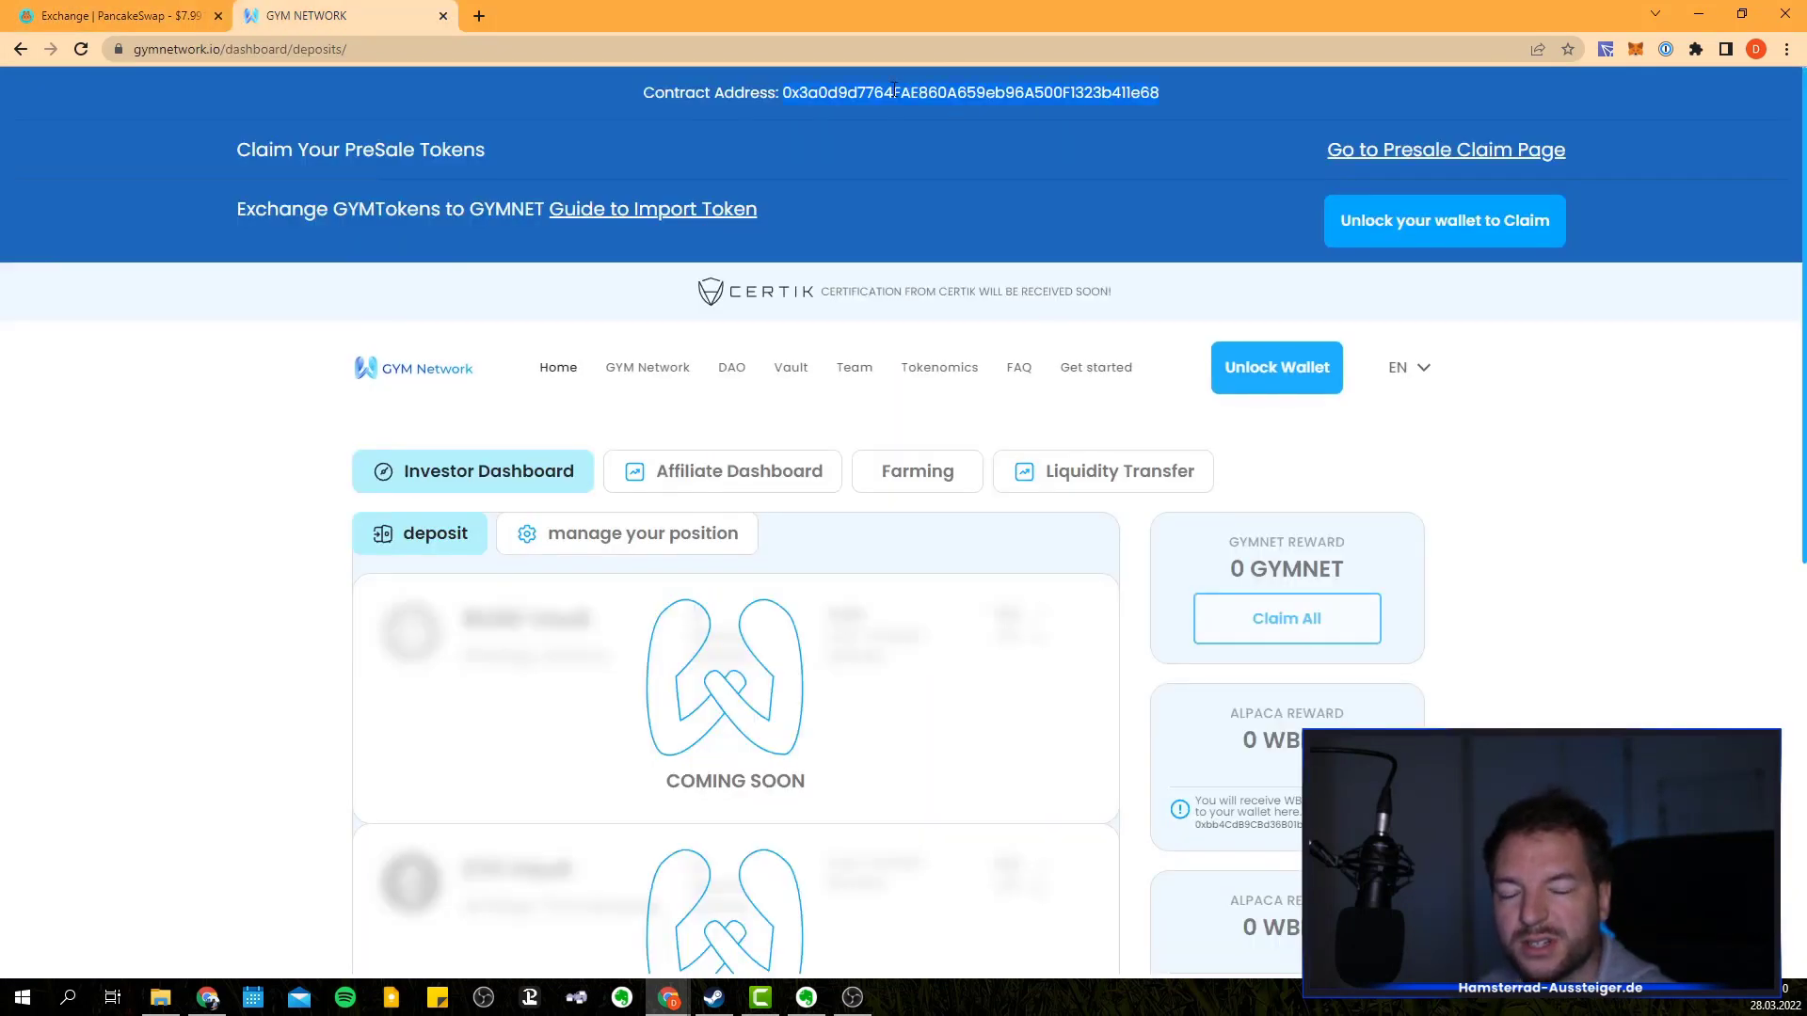
click(113, 16)
click(837, 511)
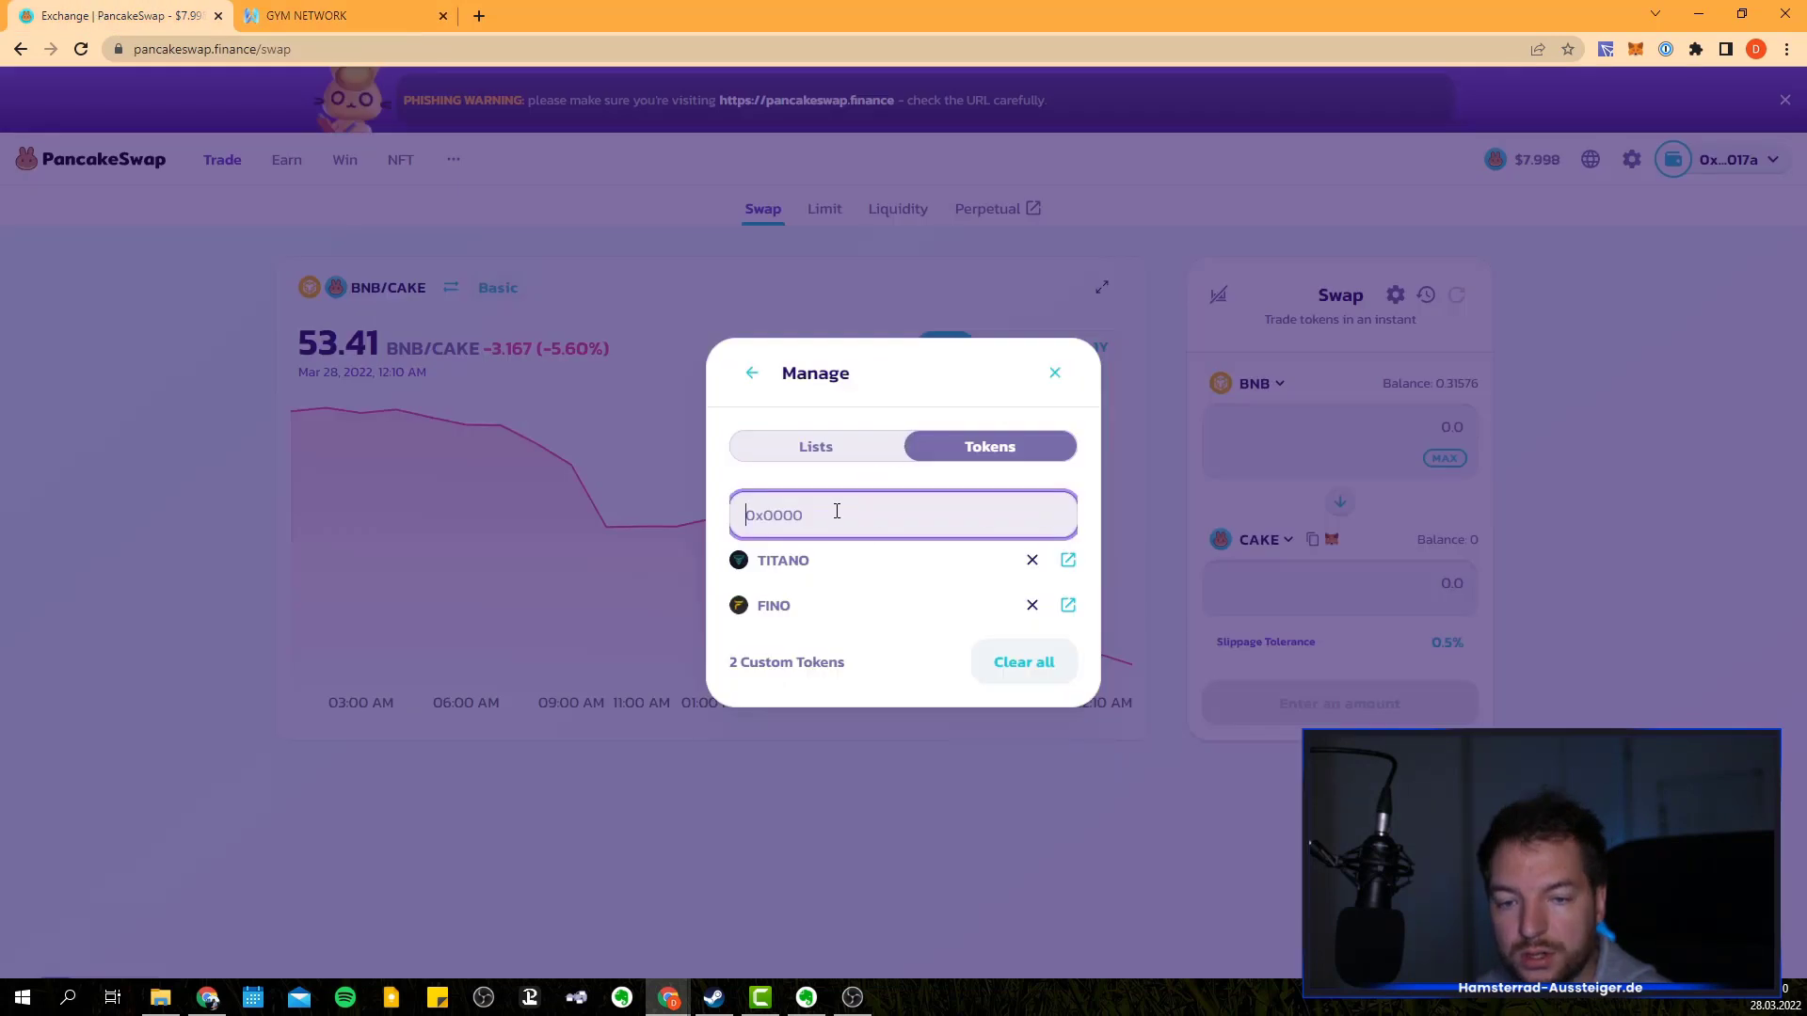
key(ctrl+v)
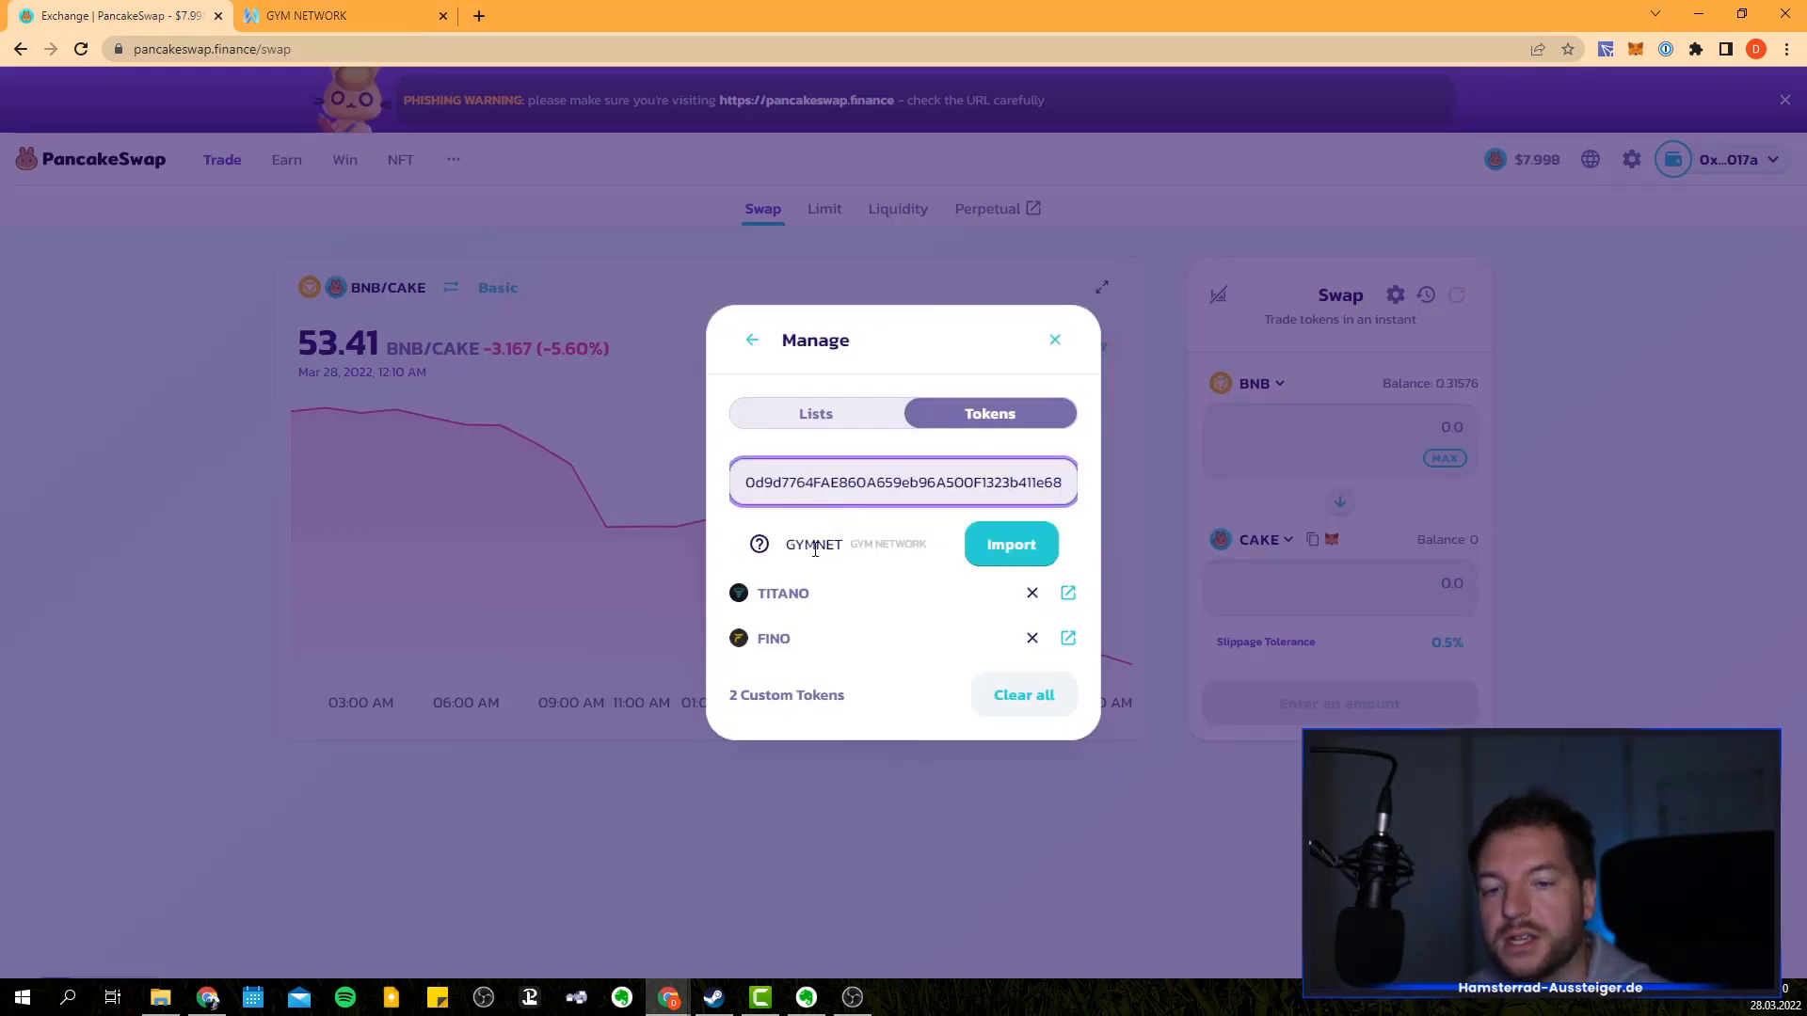
click(1005, 553)
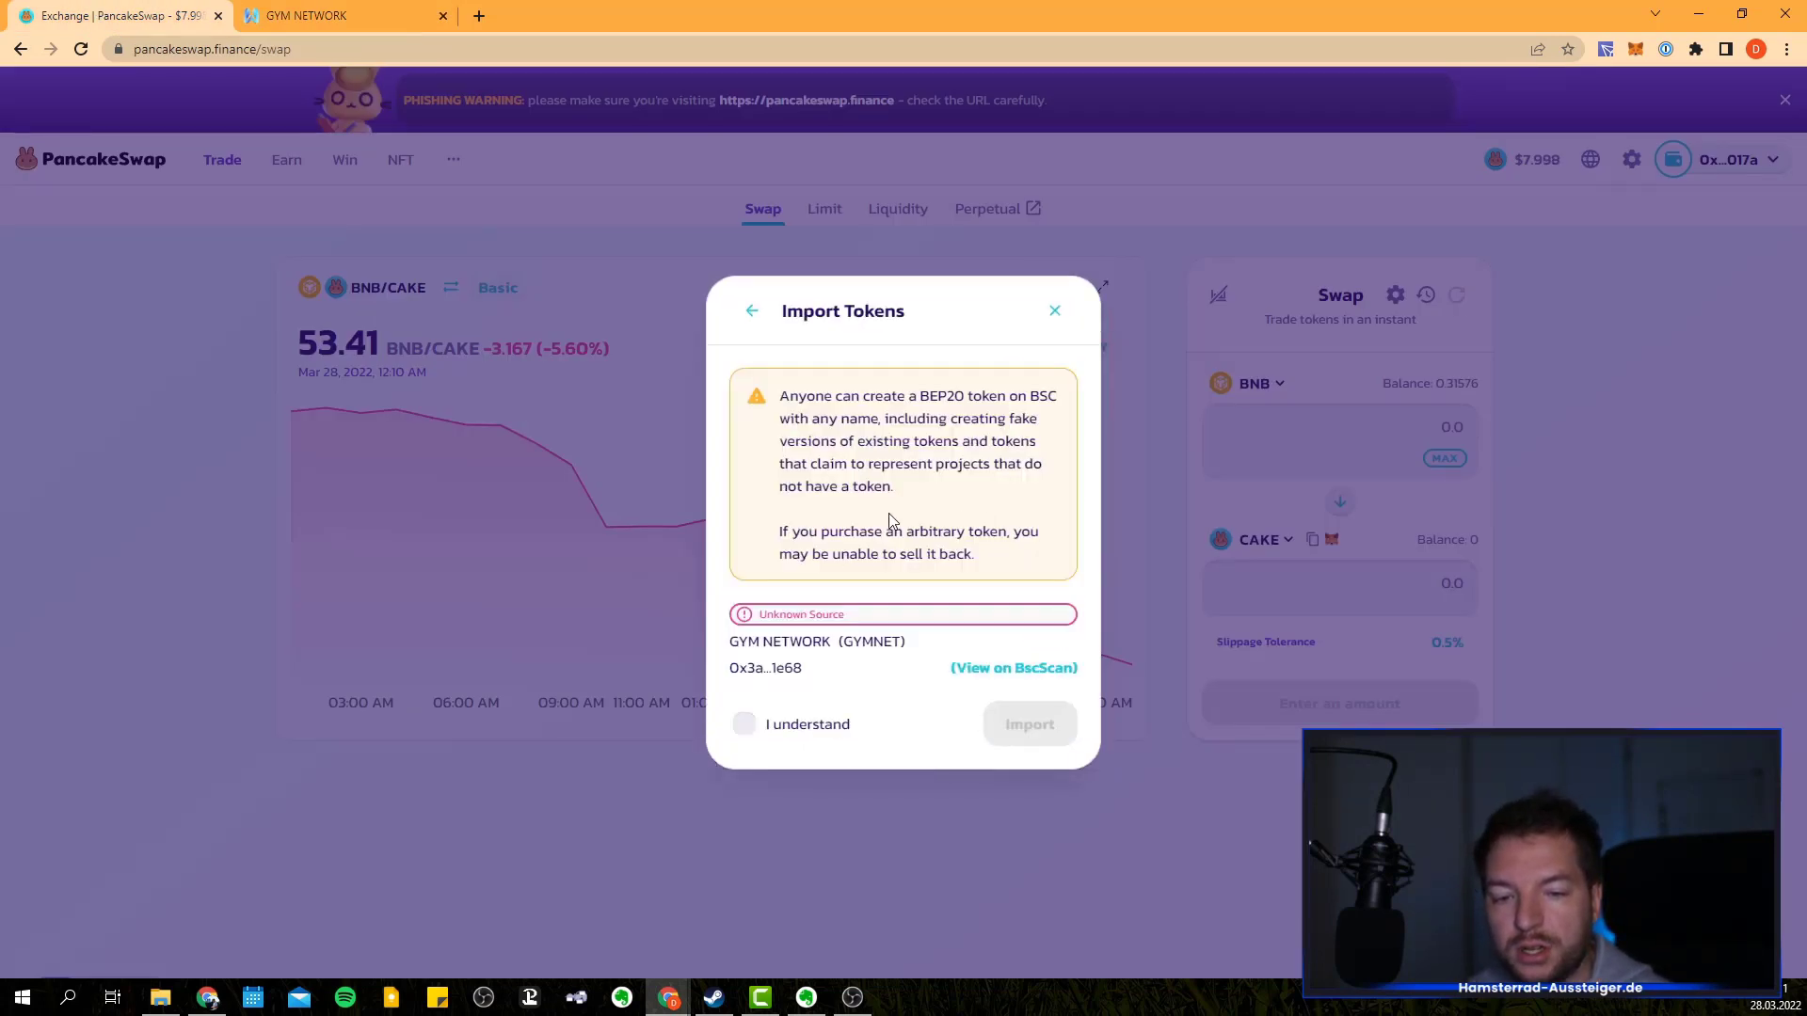
click(744, 725)
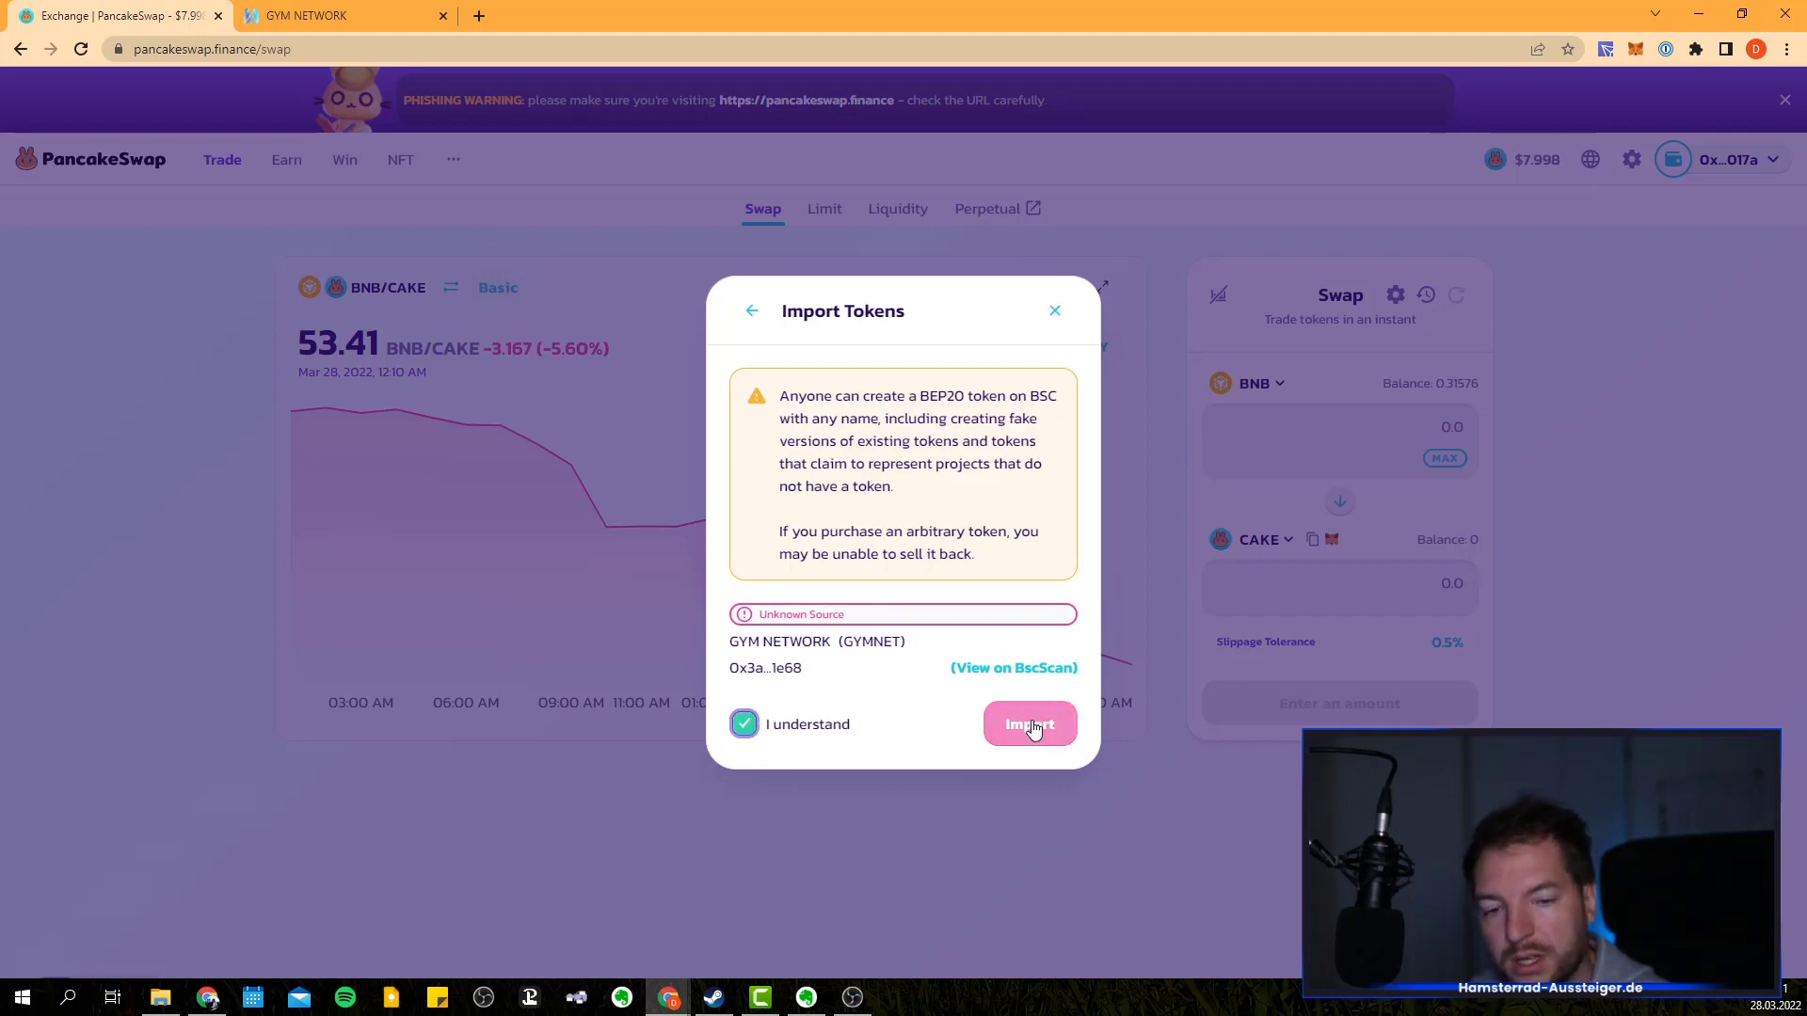
click(1033, 730)
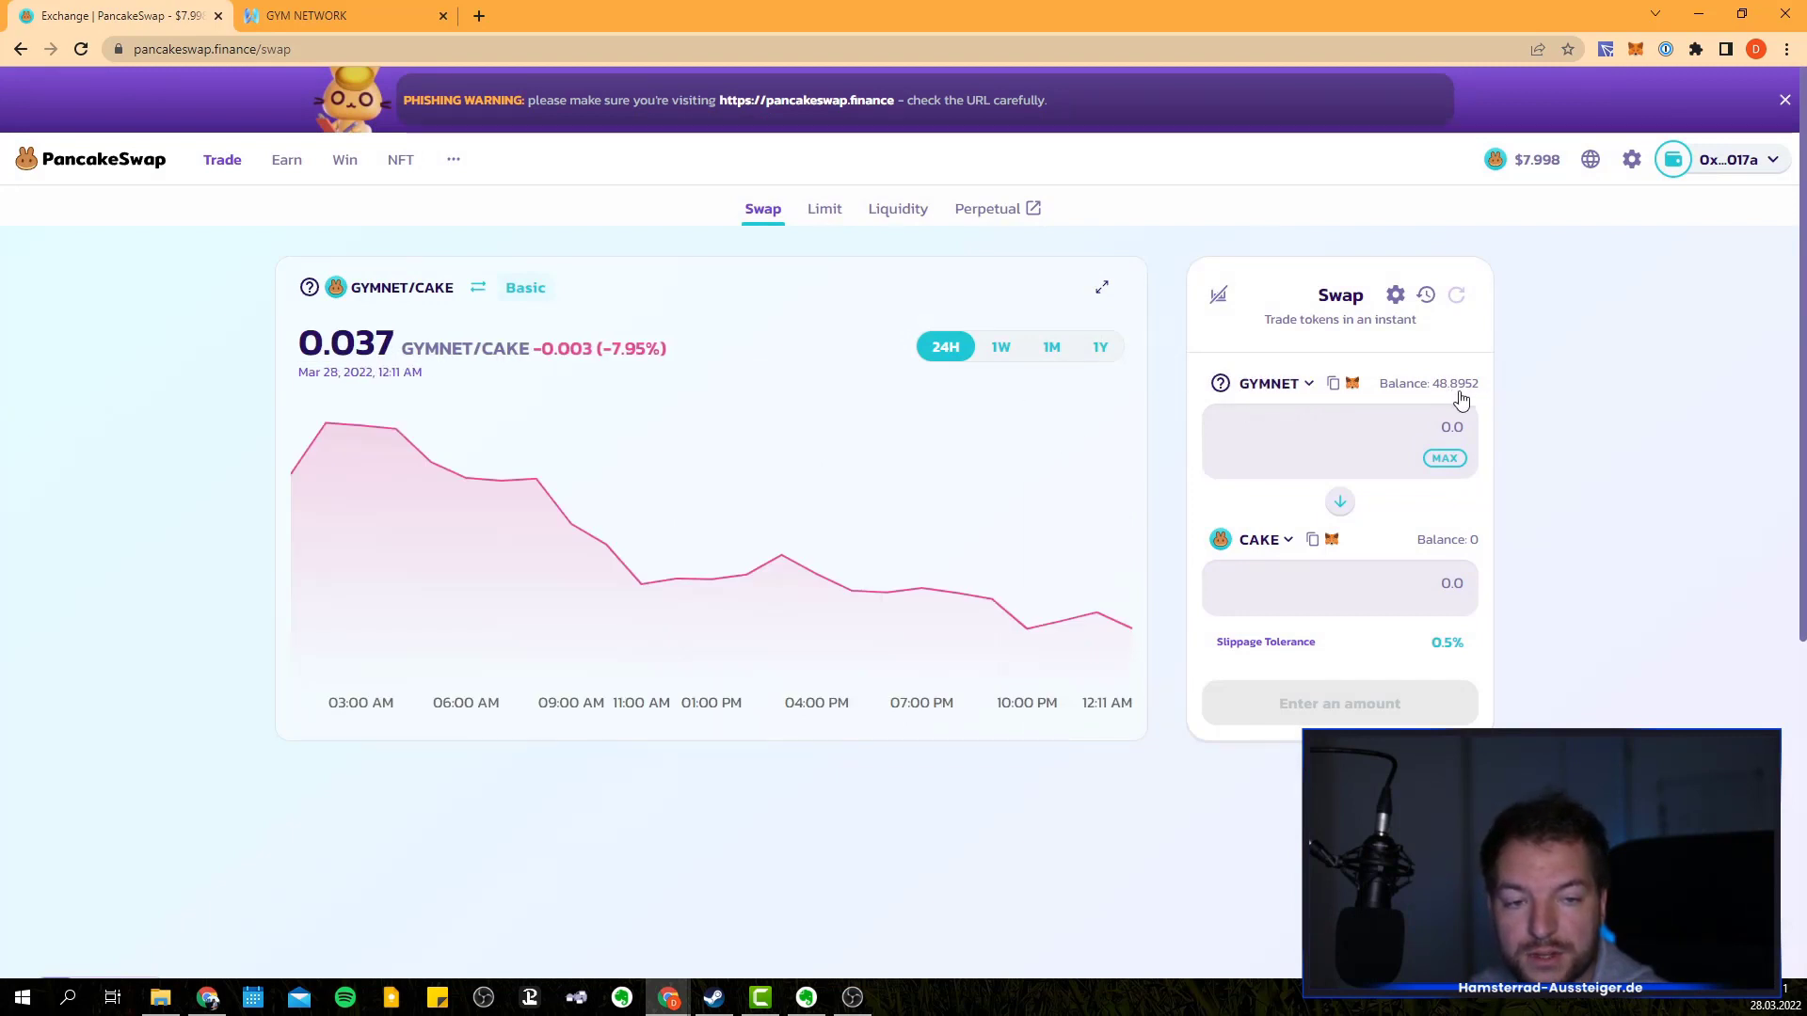
- Open the token selection for the receiving side of the GYMNET swap
click(1279, 540)
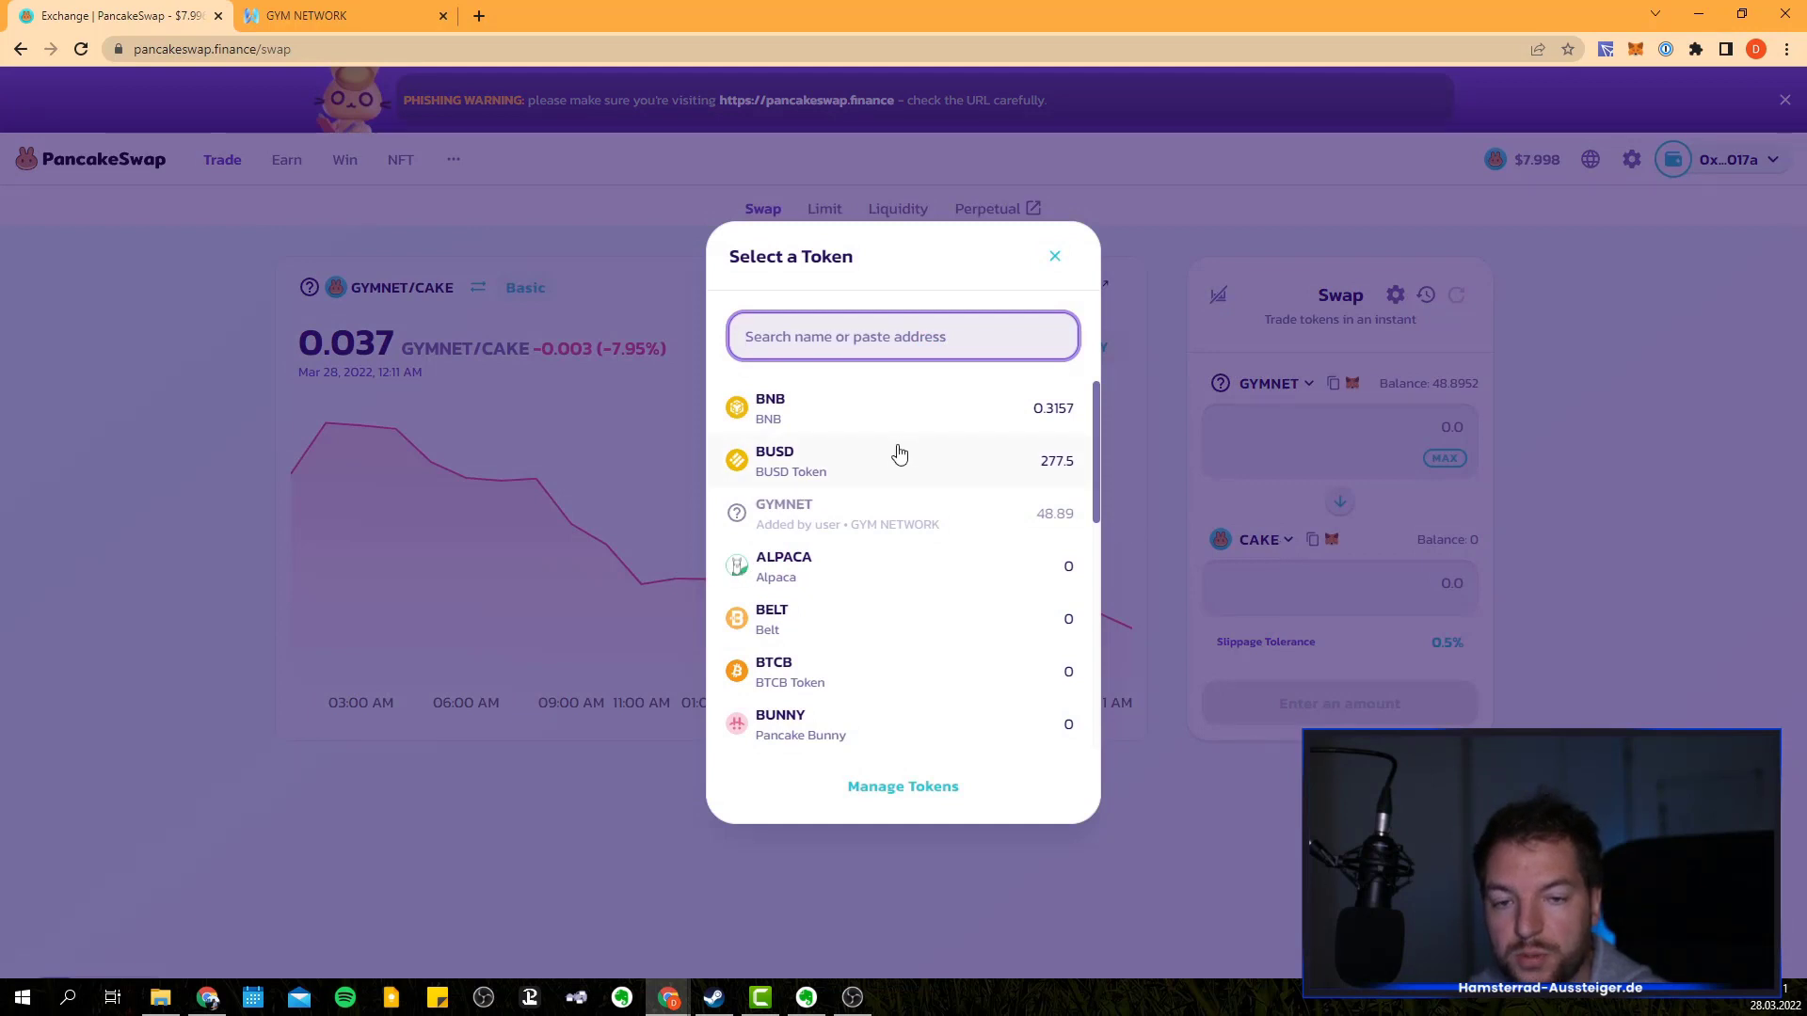